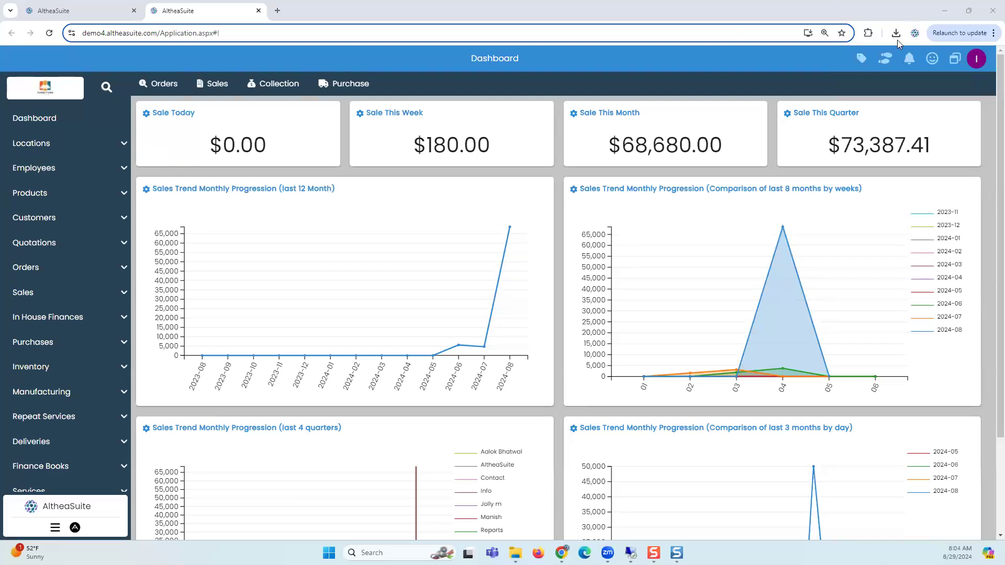
Reduce the browser's page zoom by two levels so more of the dashboard fits on screen
click(825, 33)
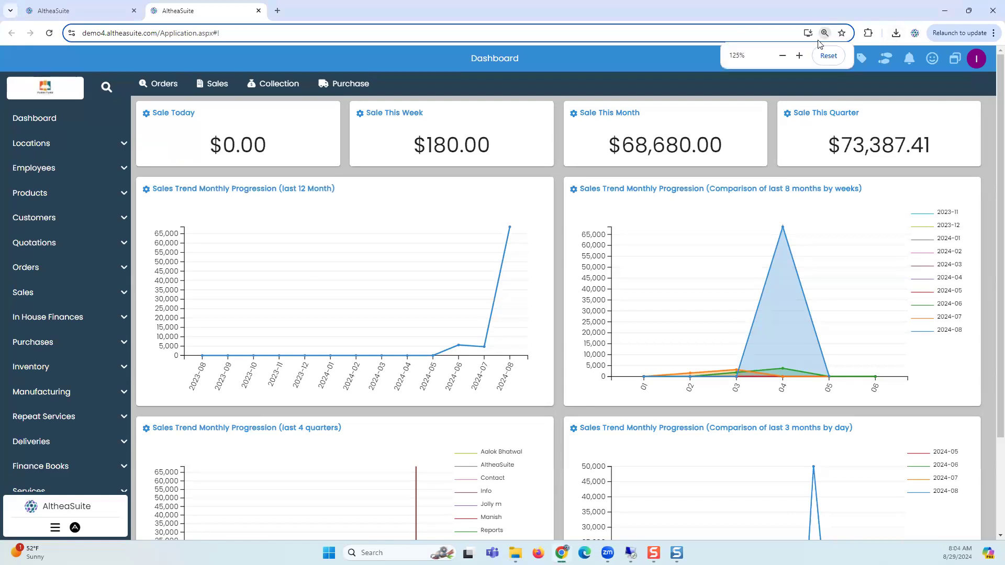
click(782, 56)
click(782, 55)
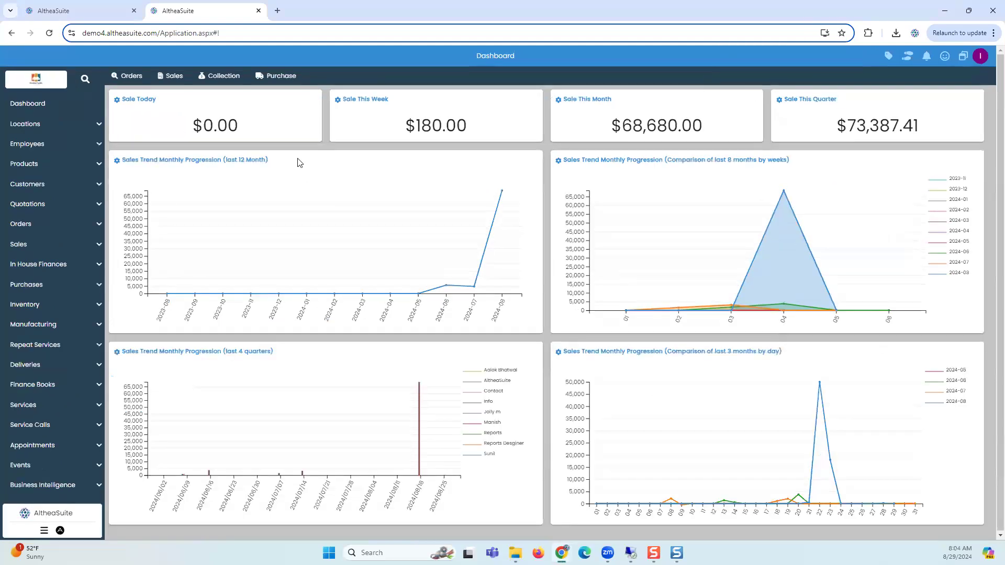
Open the Scratch And Dents list of the inventory and look over its wooden chair records
click(33, 306)
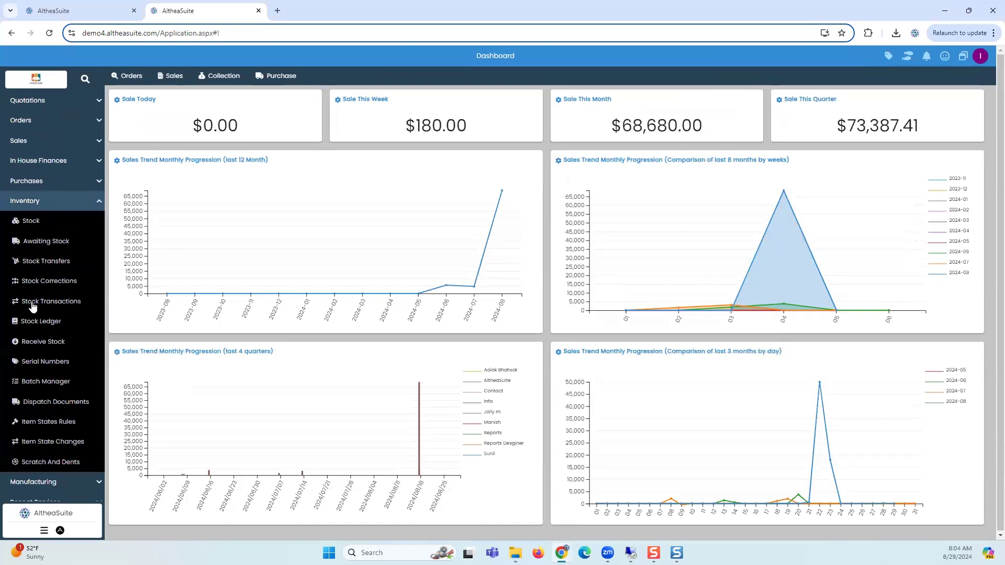
click(52, 463)
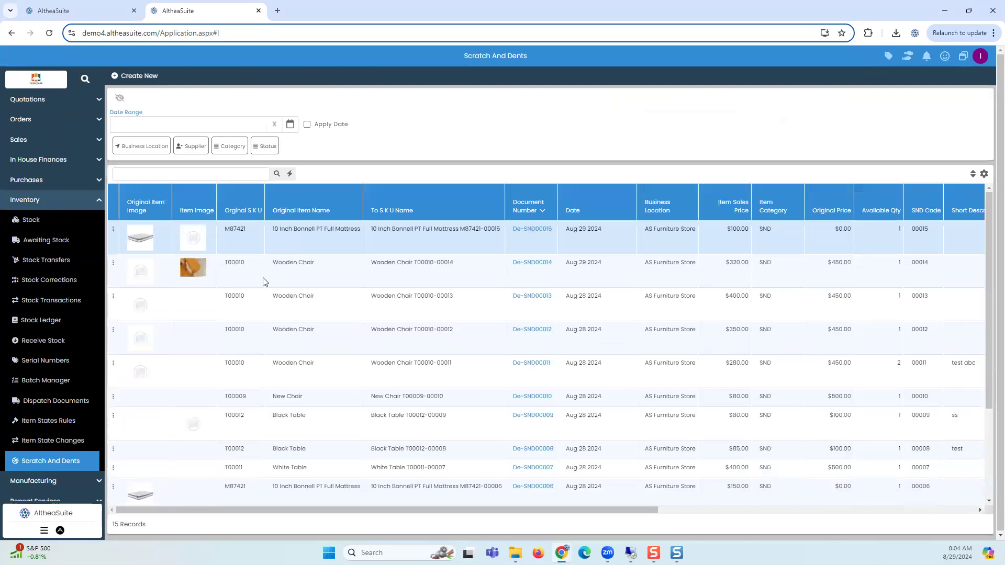
click(265, 283)
click(266, 305)
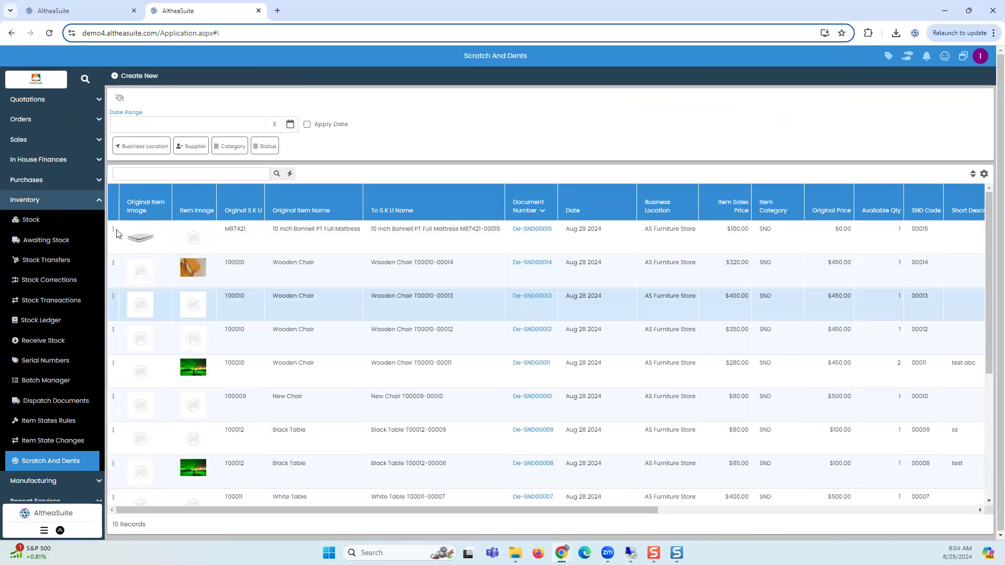
Go to the Items list under Products and start a new item
scroll(57, 254, up, 3)
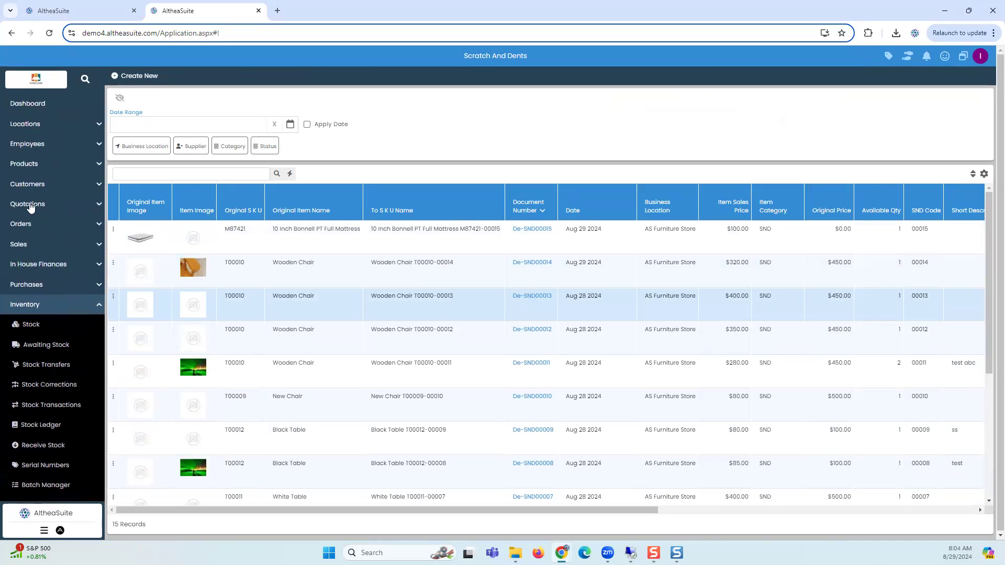
click(32, 165)
click(35, 186)
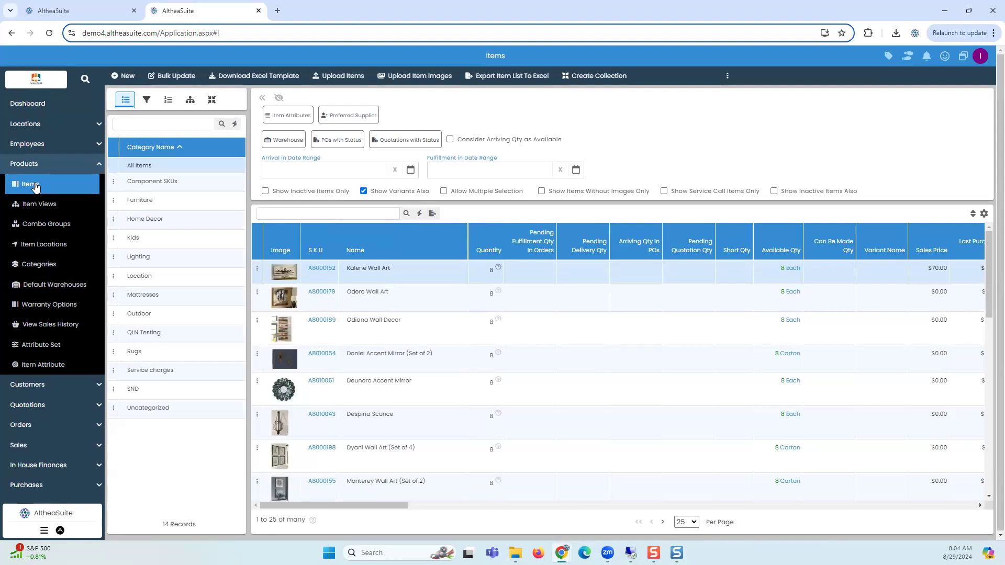
click(120, 79)
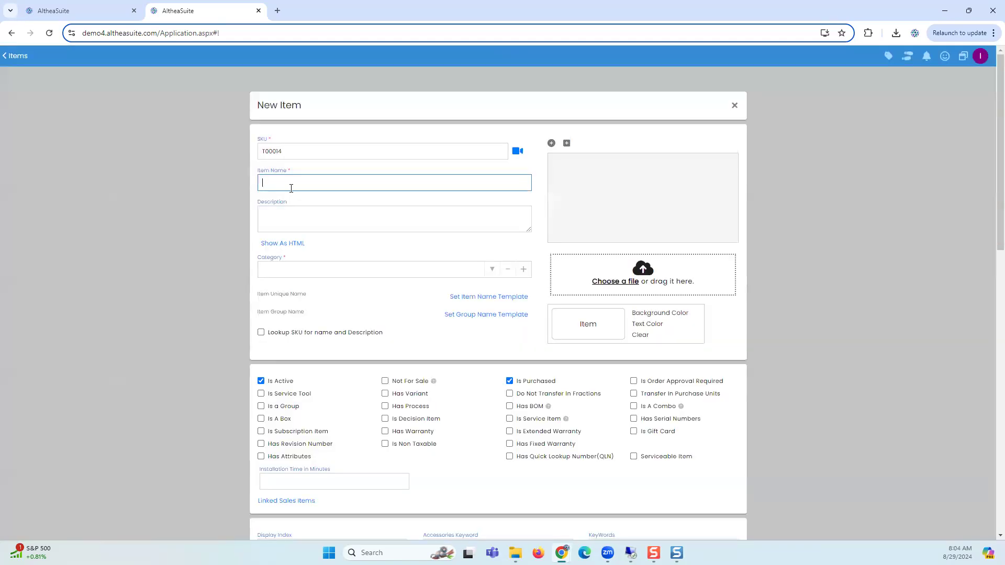
Name the new item "Demo Chair" and assign it to the Furniture category
text(Dem)
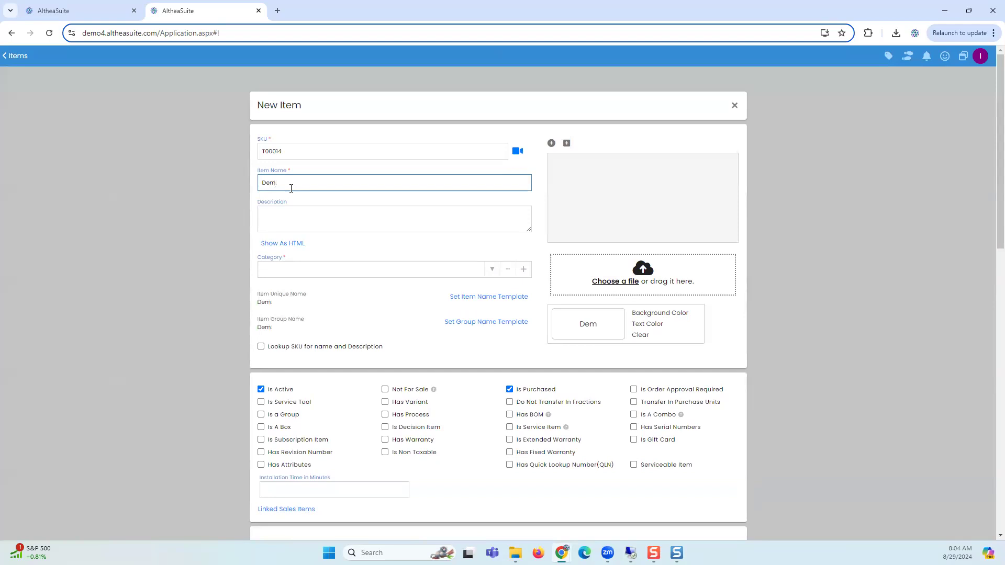
text(o Chair)
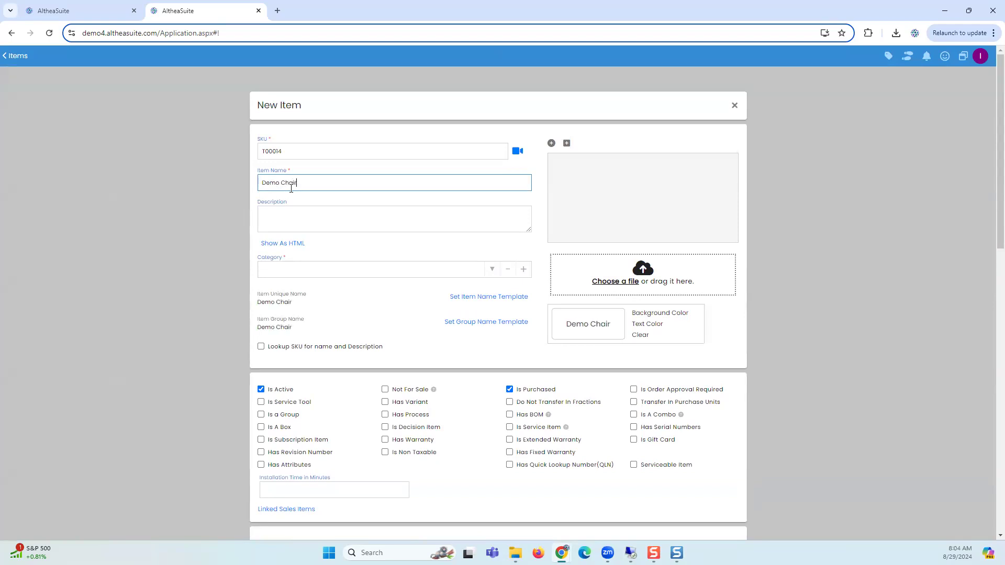
scroll(316, 226, down, 4)
scroll(321, 195, up, 2)
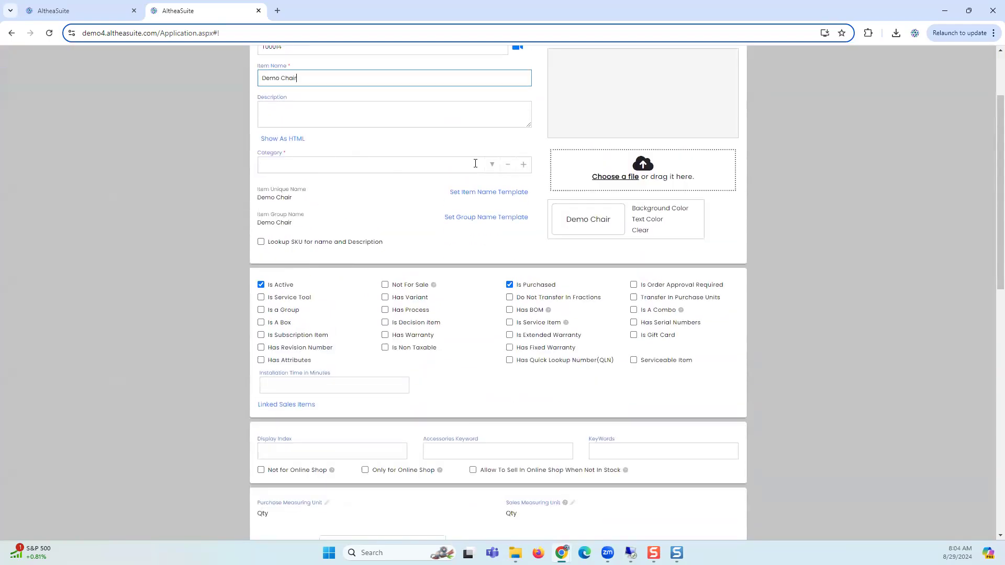
click(489, 167)
click(375, 207)
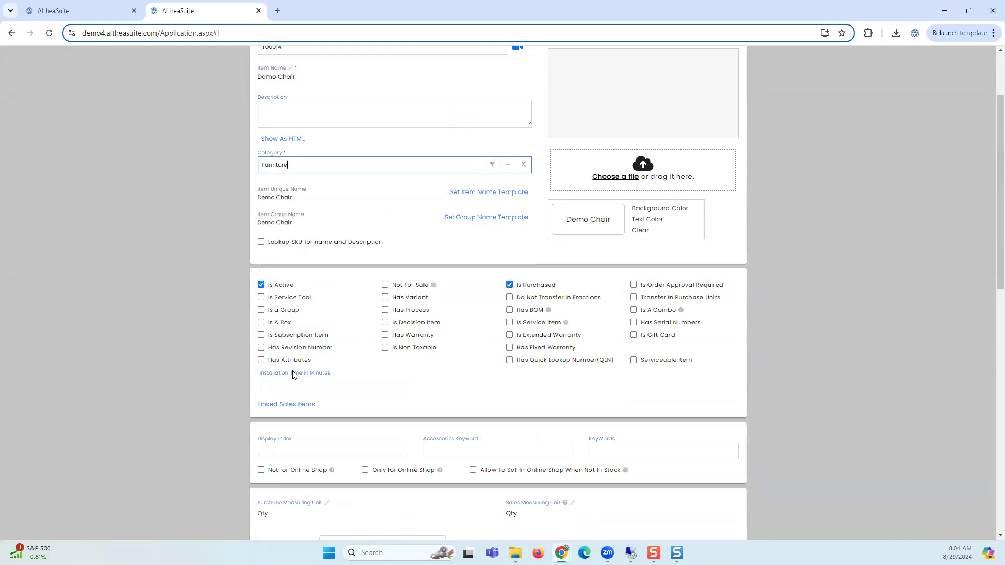
Set the new item's sales price to $450.00
scroll(484, 369, down, 5)
click(541, 324)
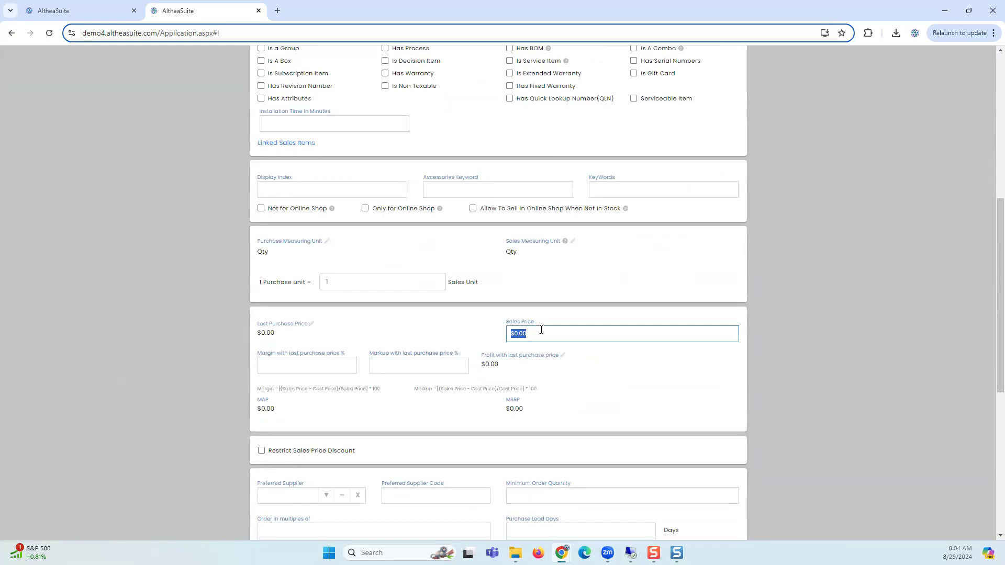
text(600)
key(BackSpace)
key(BackSpace)
text(50)
click(574, 293)
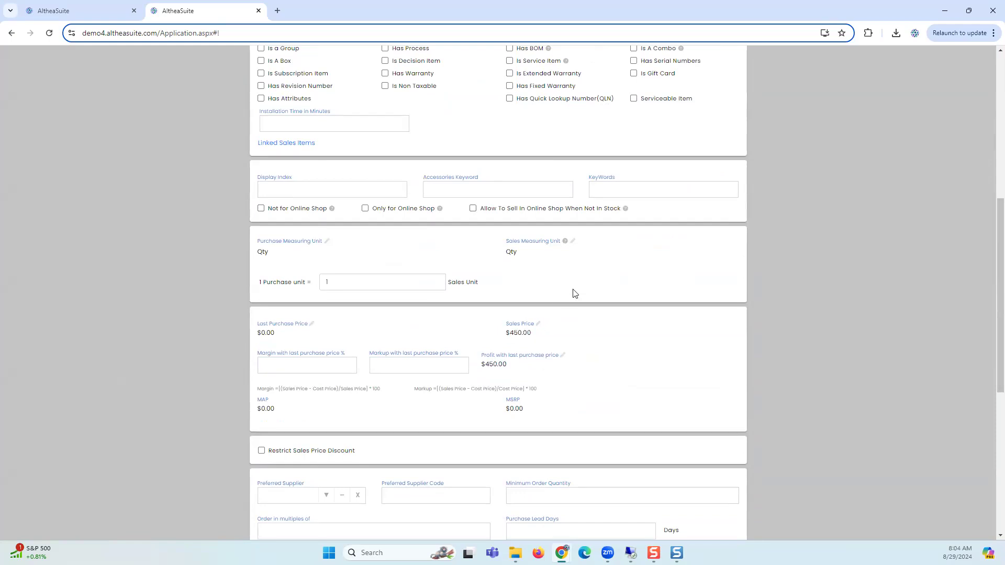
Review the completed item form, including the SKU, and create the Demo Chair item
scroll(471, 350, up, 7)
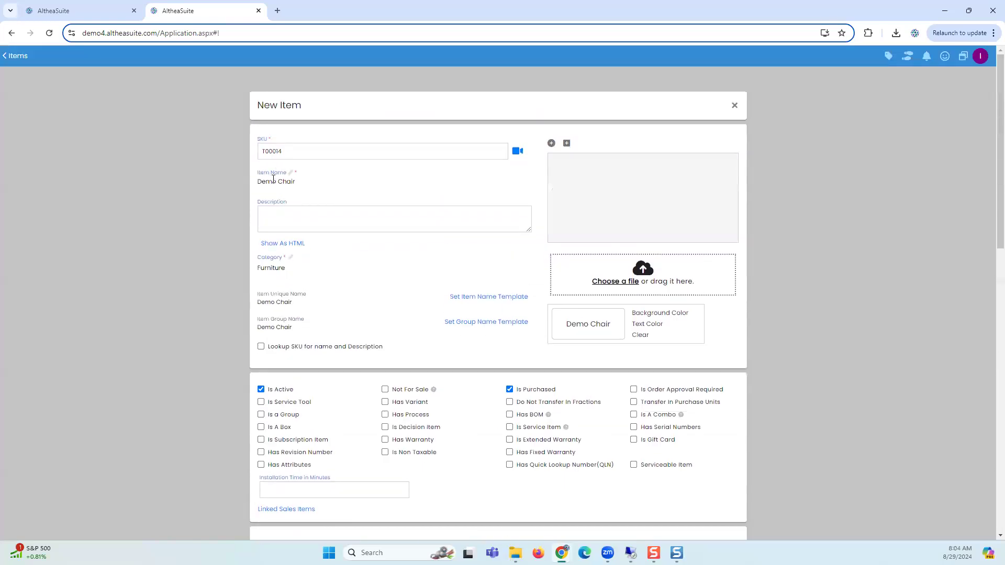
scroll(293, 270, down, 8)
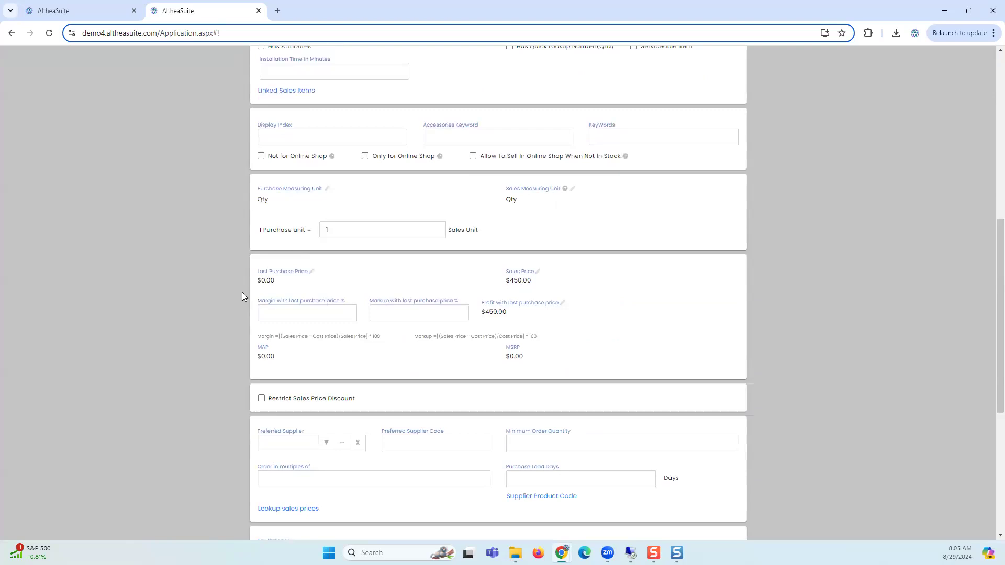
scroll(571, 407, down, 4)
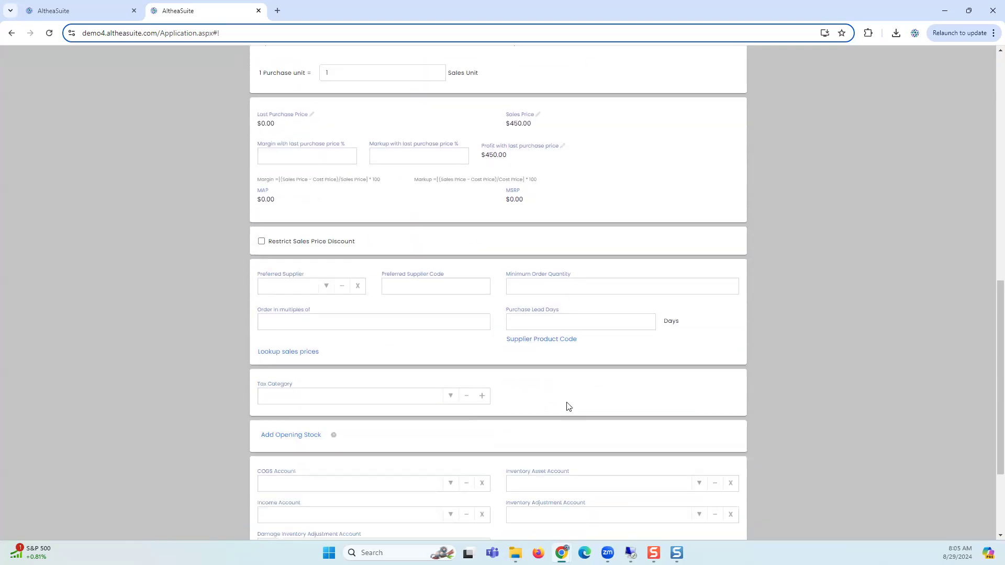
scroll(568, 407, down, 2)
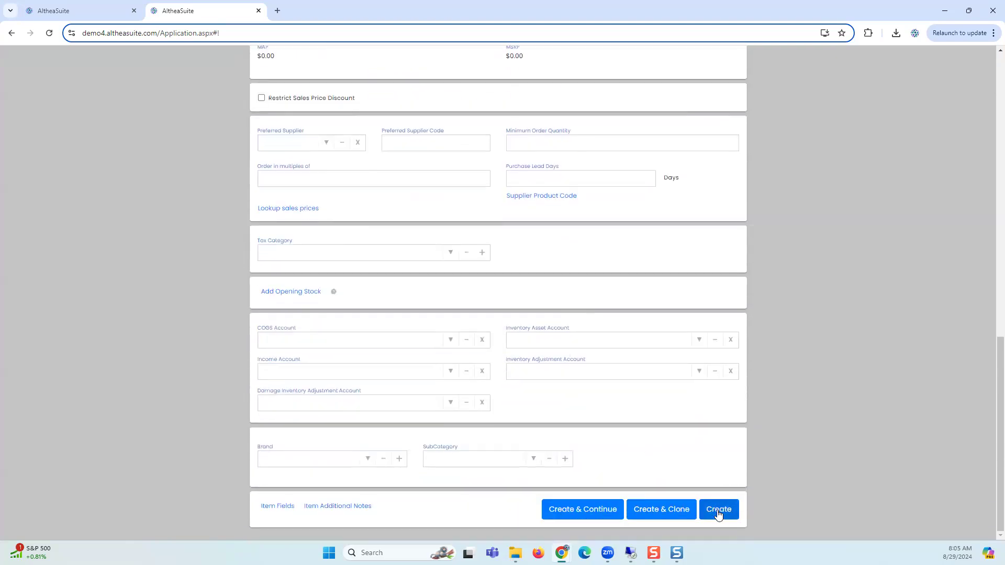
scroll(355, 105, up, 15)
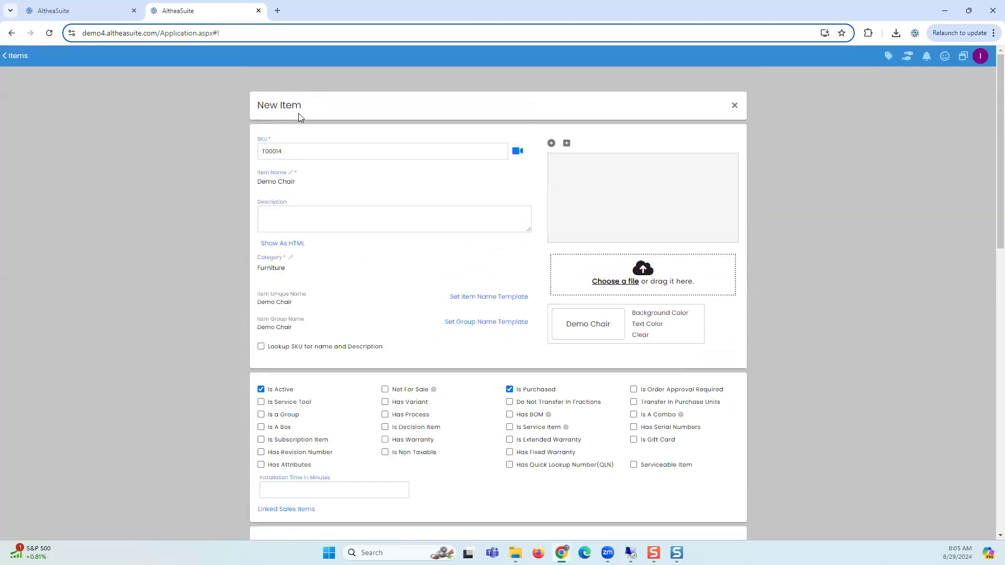
drag(296, 153, 252, 158)
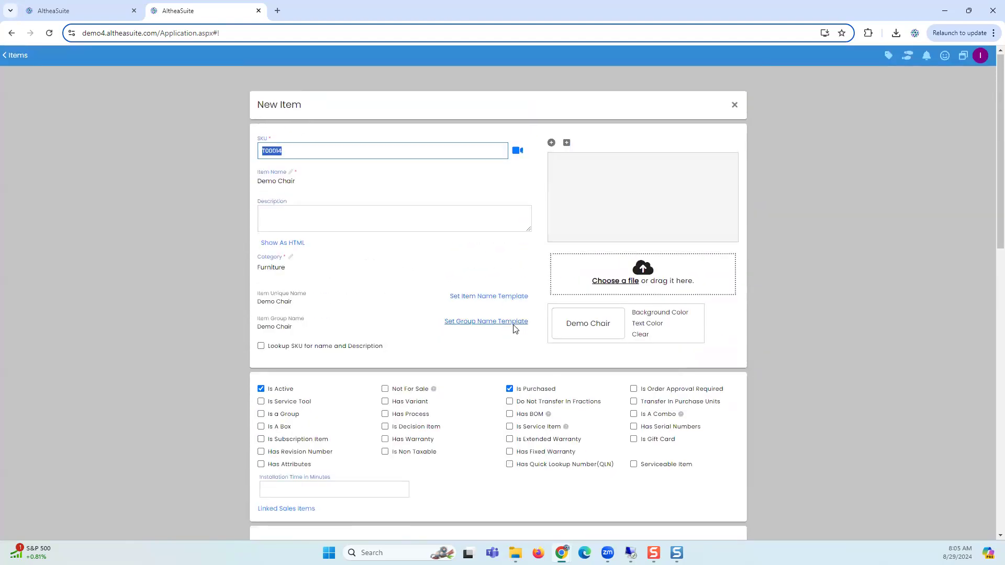
scroll(689, 397, down, 15)
click(722, 512)
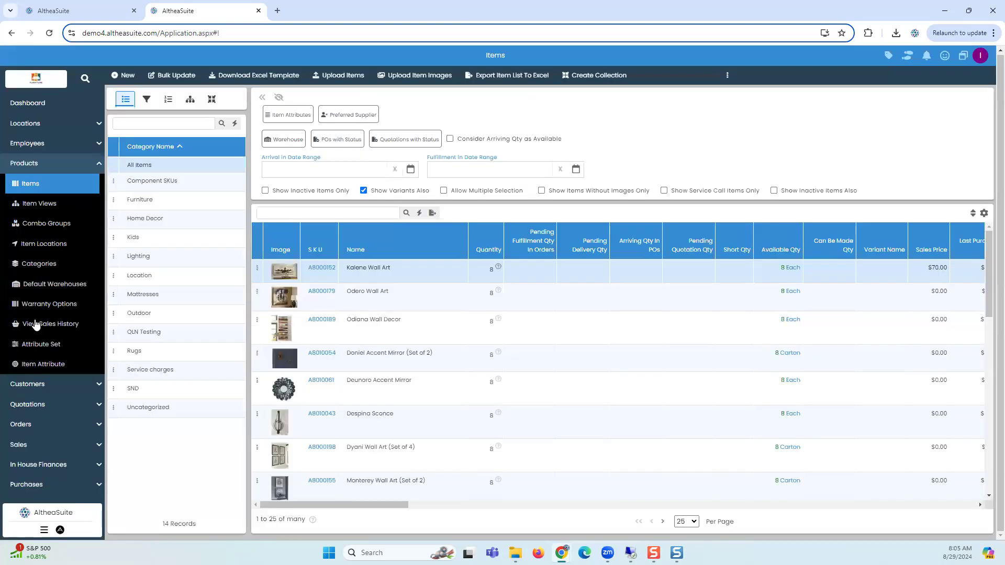
Go to the Purchases list and start a new purchase
click(43, 164)
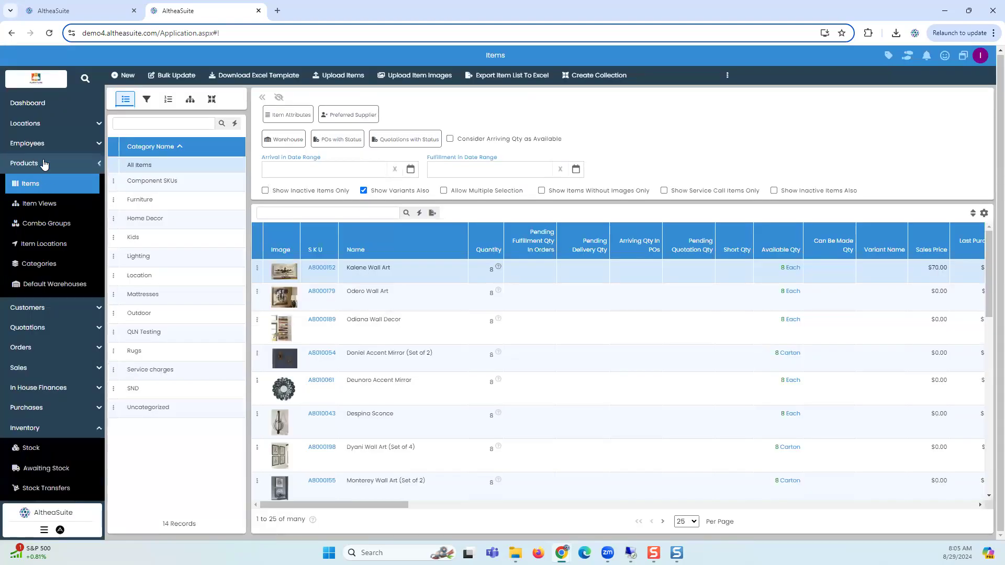
click(34, 313)
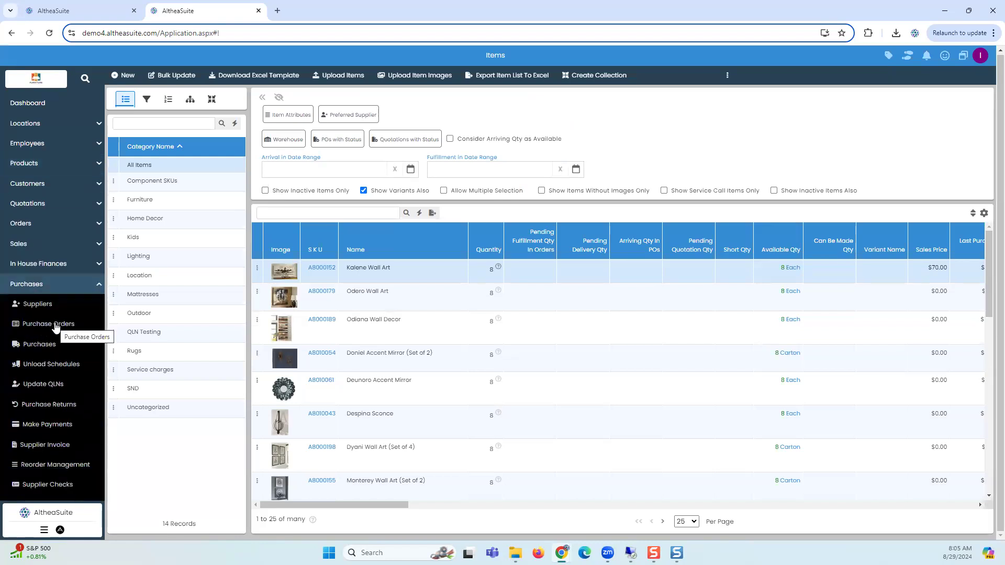
click(41, 348)
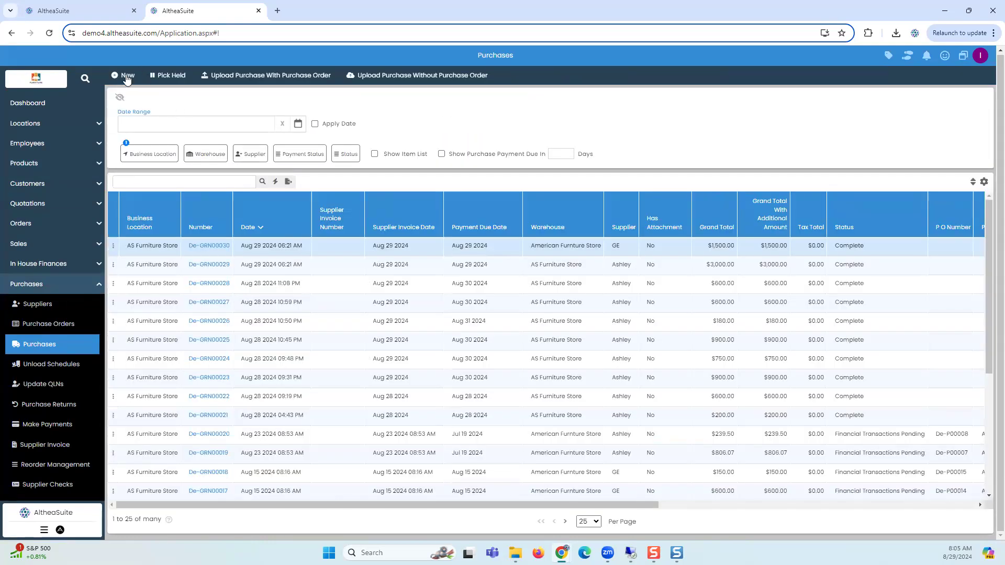
click(127, 77)
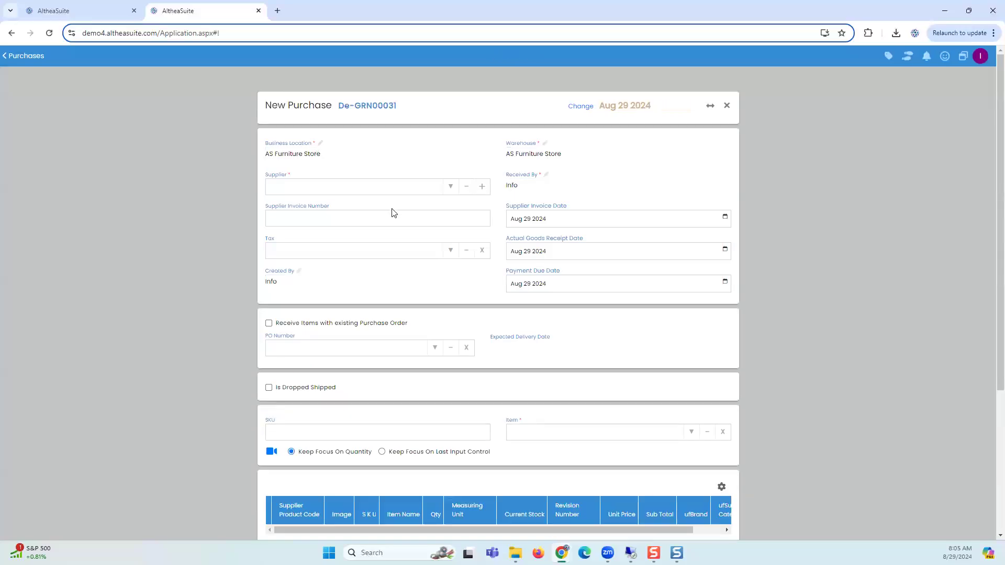
Choose Ashley as the purchase's supplier and add the Demo Chair item to it
click(444, 187)
click(400, 209)
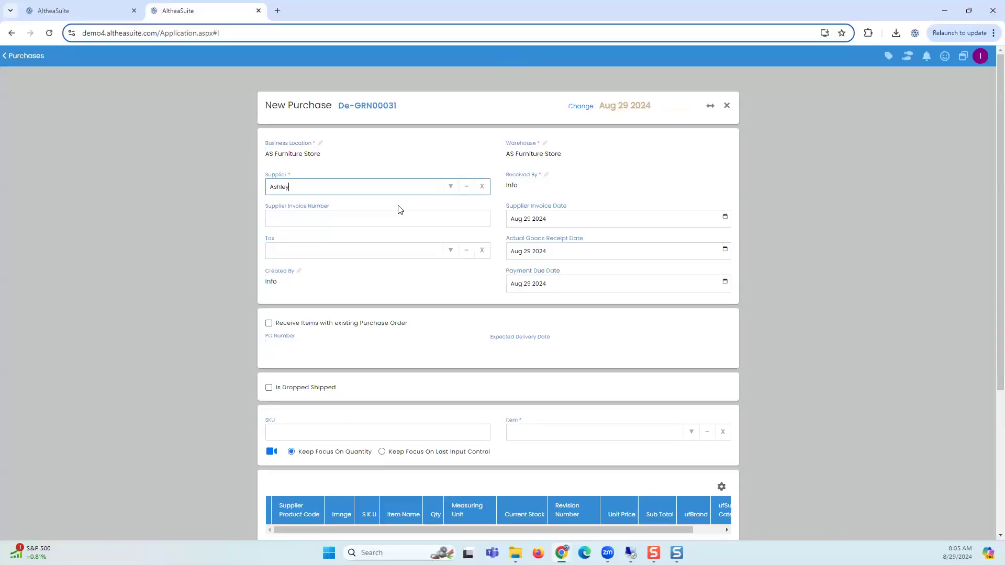
click(532, 431)
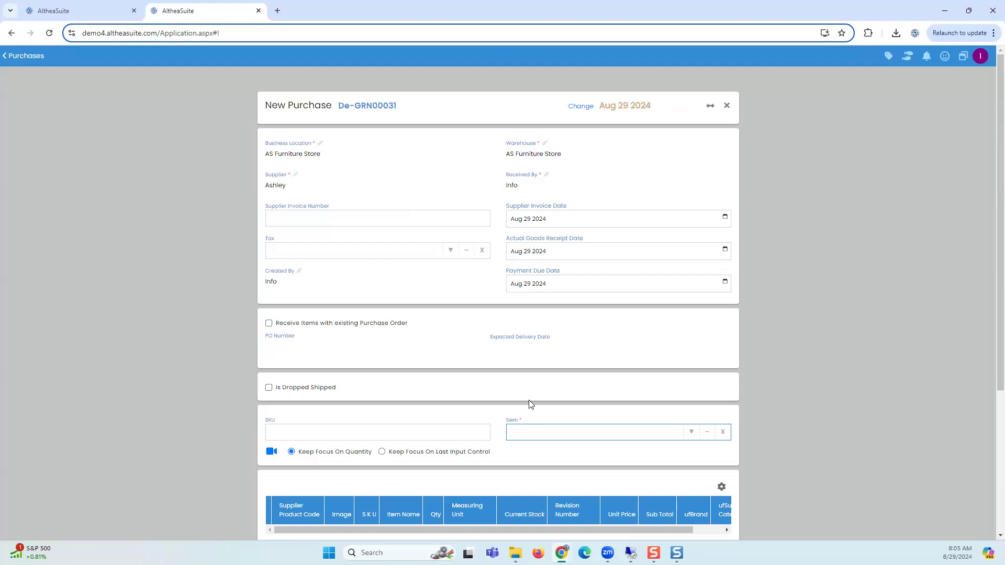
text(demo)
click(529, 453)
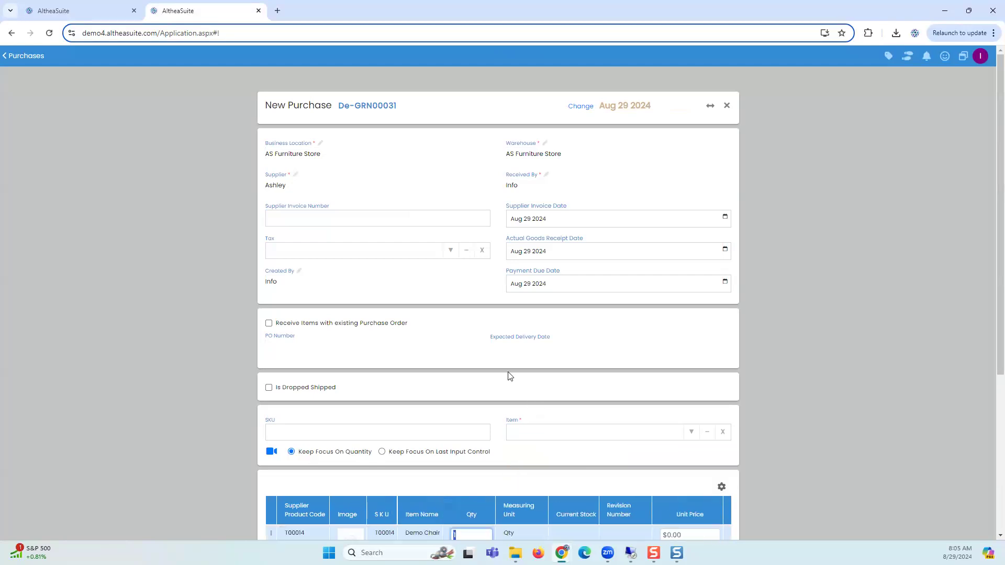
Widen the purchase's item table and set the Demo Chair's quantity to 2 and unit price to $200.00
scroll(703, 157, up, 2)
click(711, 105)
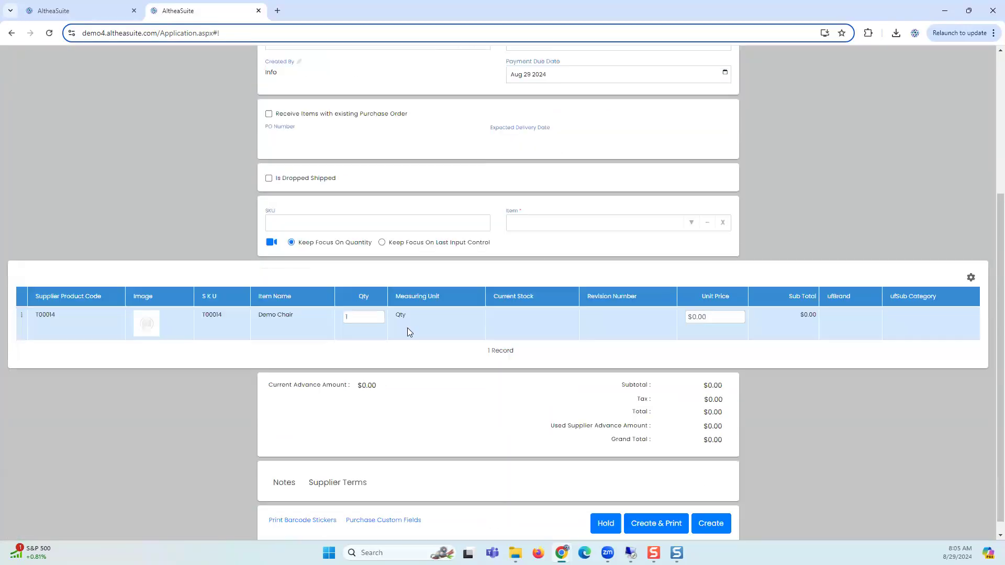
click(347, 317)
click(722, 312)
text(20)
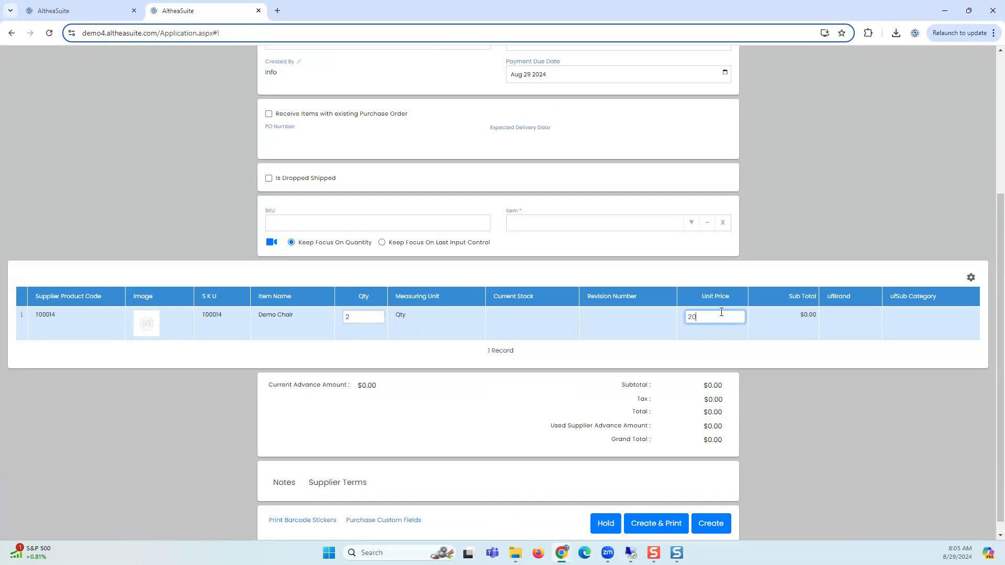
text(0)
click(675, 343)
Review the purchase details and create the purchase for the Demo Chair
scroll(343, 329, up, 1)
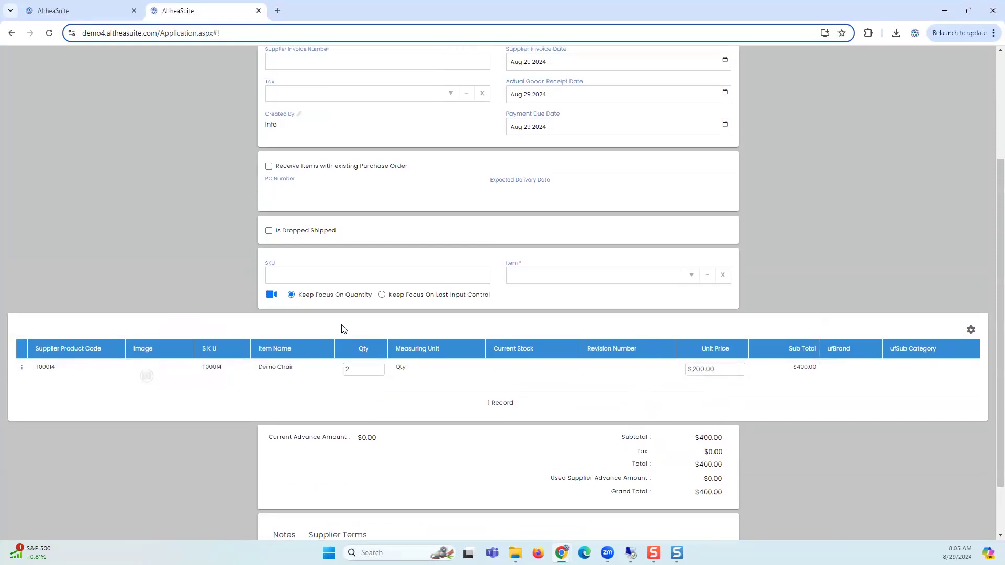
scroll(343, 322, up, 1)
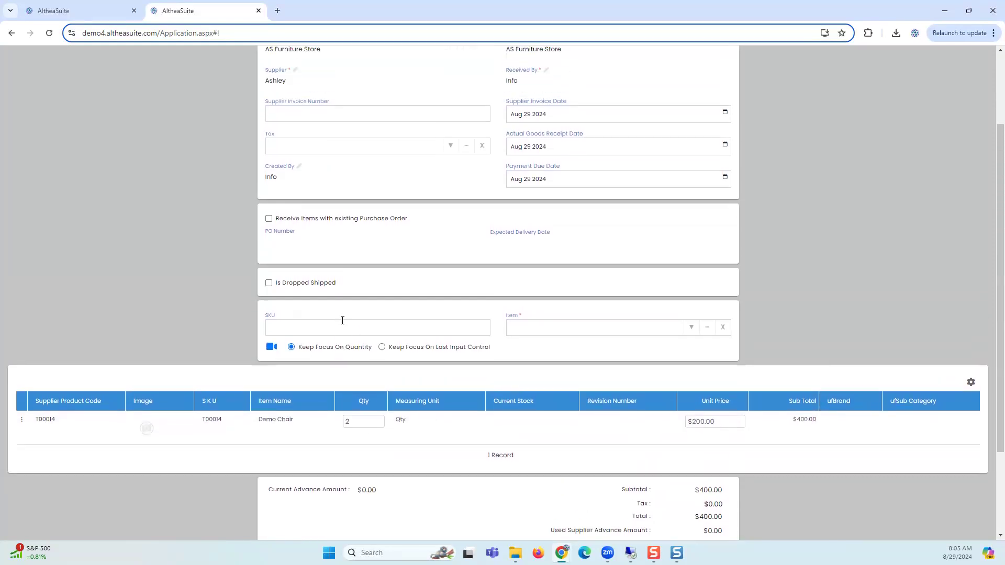
scroll(335, 428, up, 1)
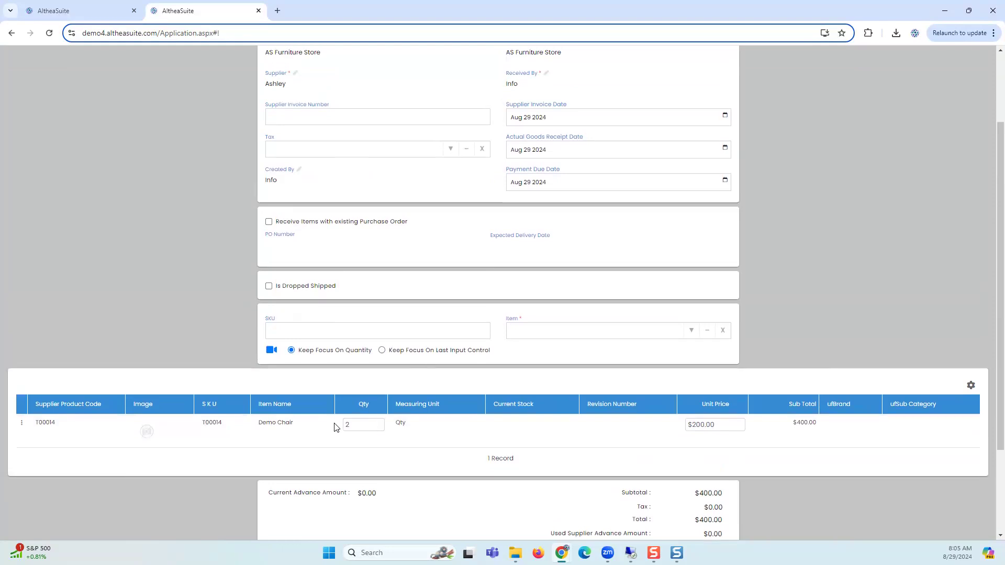
scroll(314, 284, up, 1)
scroll(314, 284, down, 4)
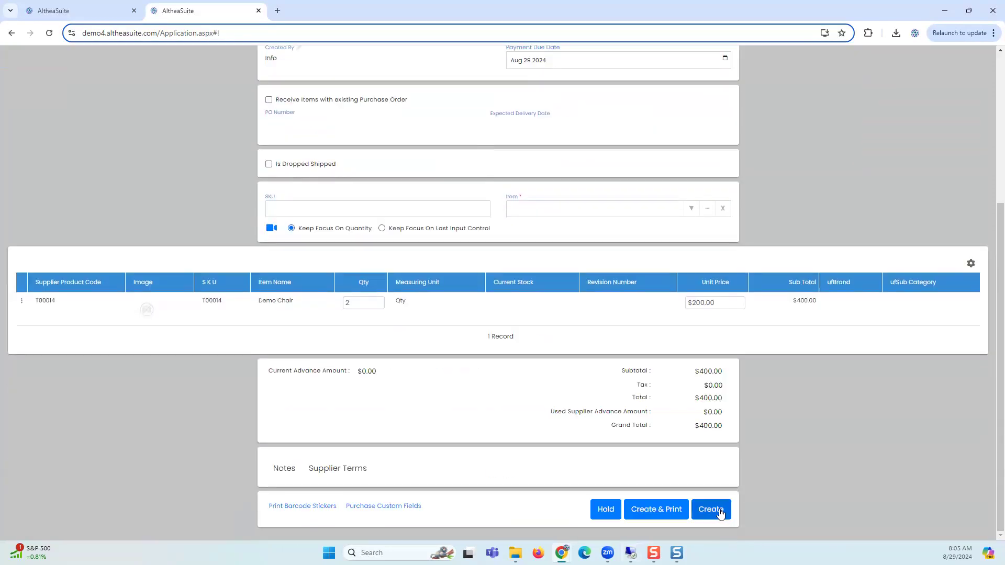
click(720, 510)
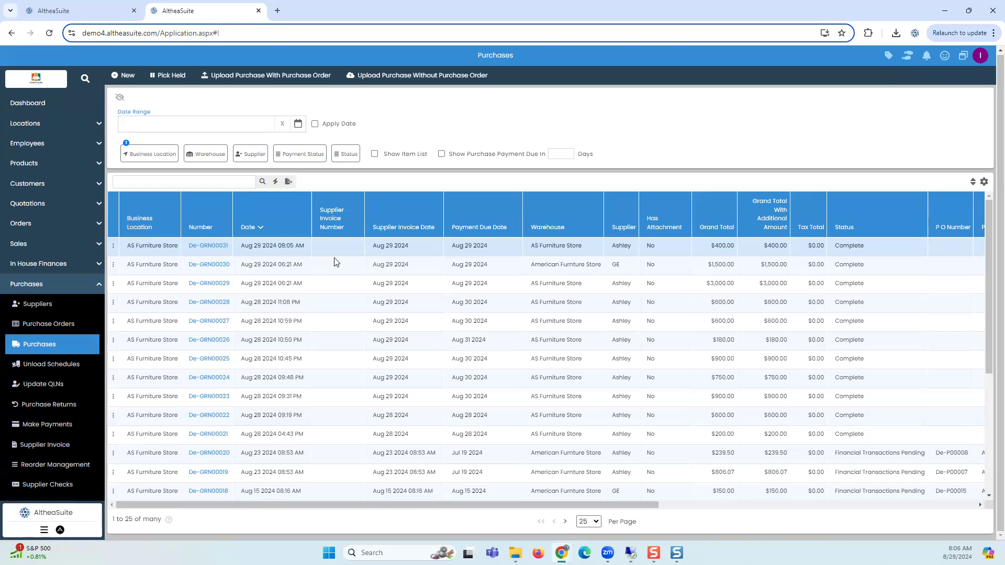
View the newest Ashley purchase and start a Scratch and Dent document from its Demo Chair line
click(113, 250)
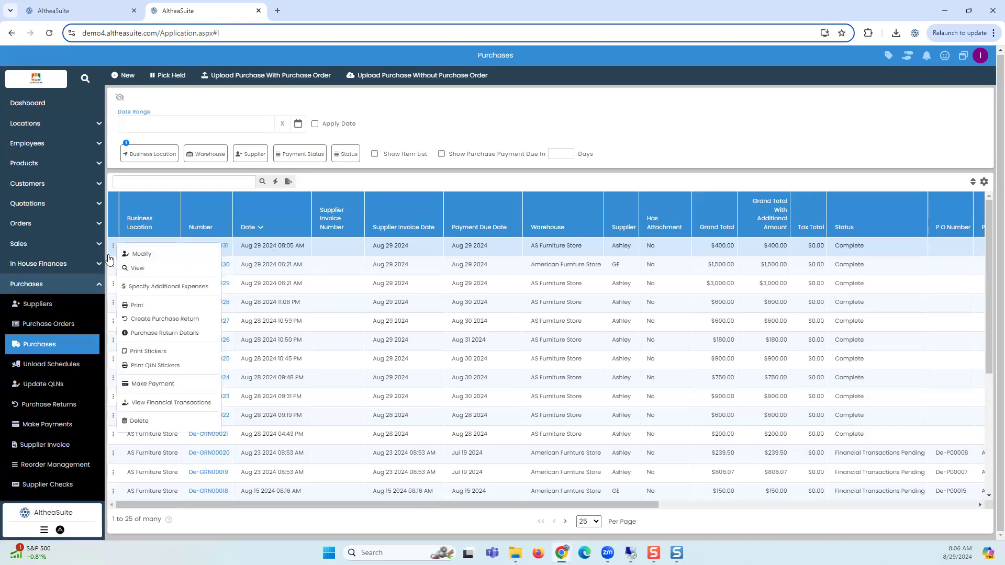
click(148, 267)
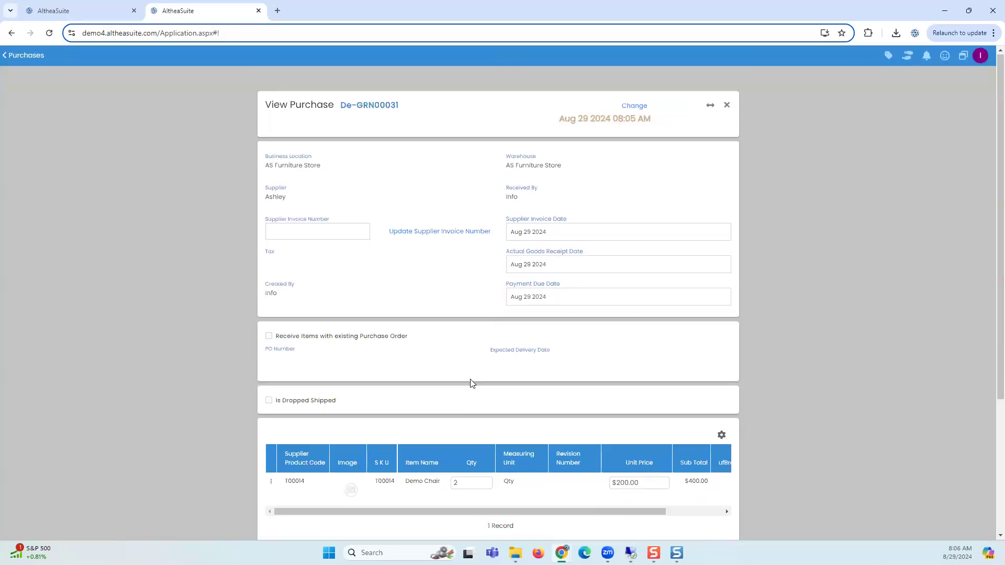
scroll(366, 388, down, 2)
click(270, 376)
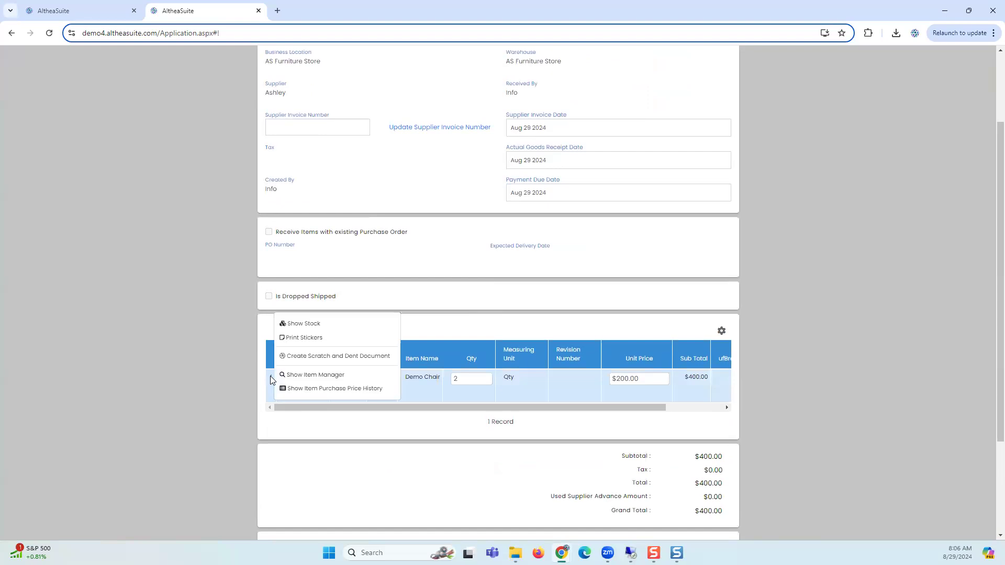
click(305, 357)
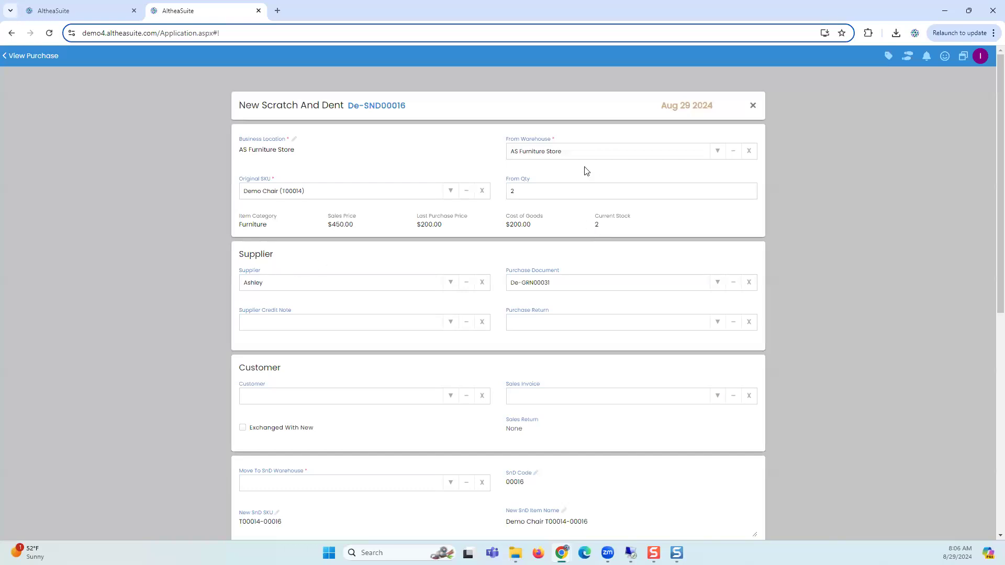
Set the From Qty of the new Scratch and Dent document to 1
double_click(516, 192)
text(1)
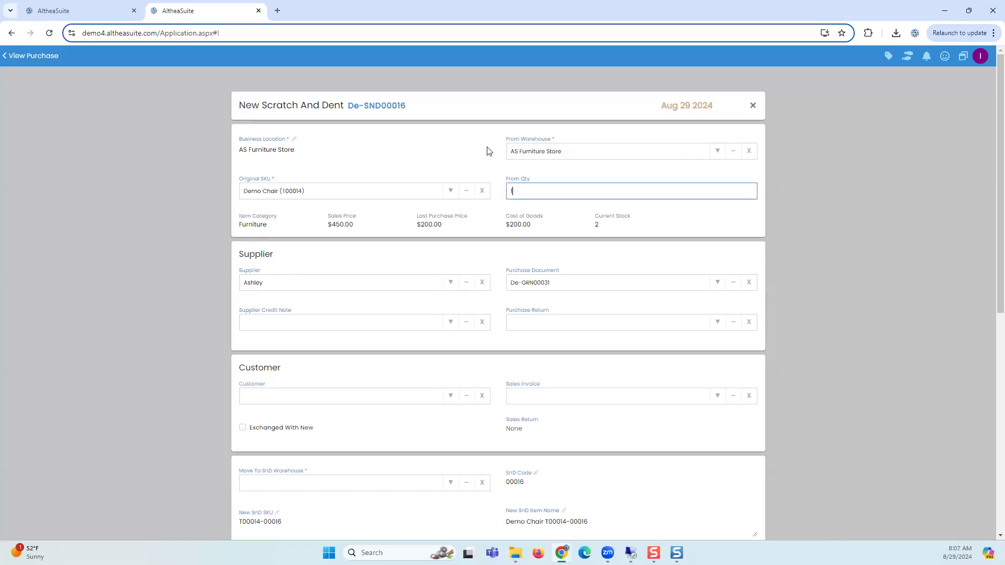
click(462, 150)
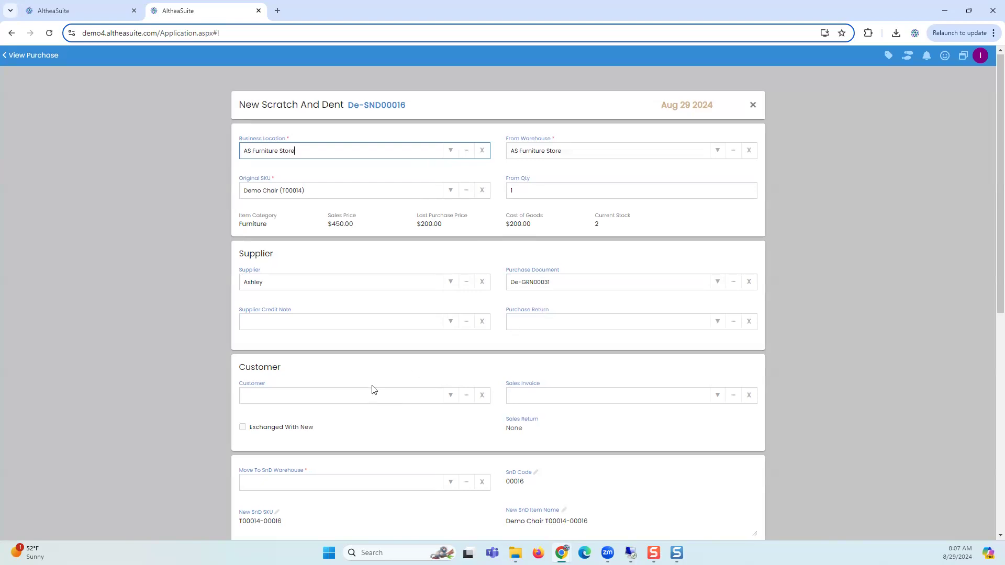
Review the supplier and customer sections of the form and choose SND as the Move To SnD Warehouse
scroll(305, 361, down, 2)
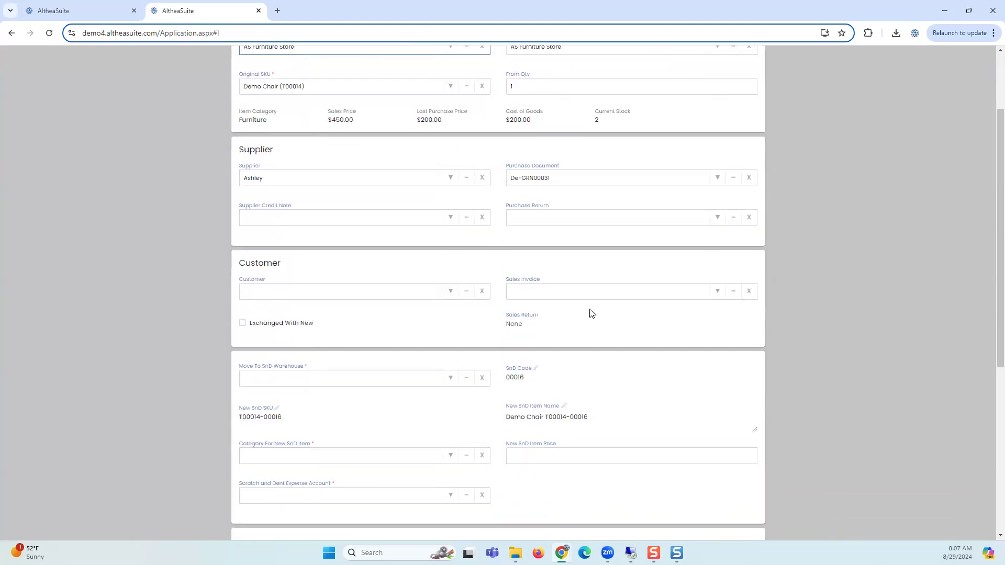
scroll(473, 314, up, 1)
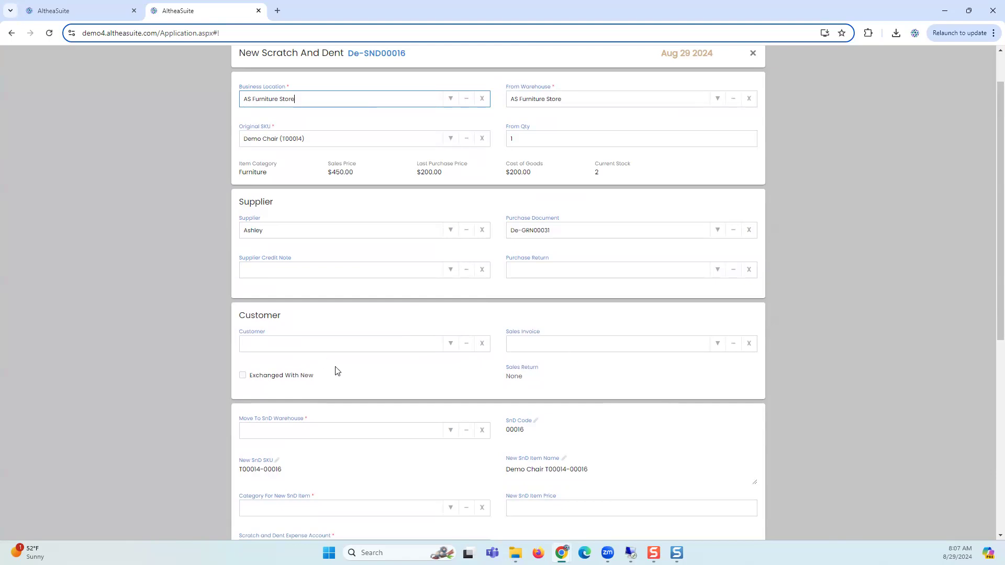
scroll(321, 405, down, 1)
click(305, 378)
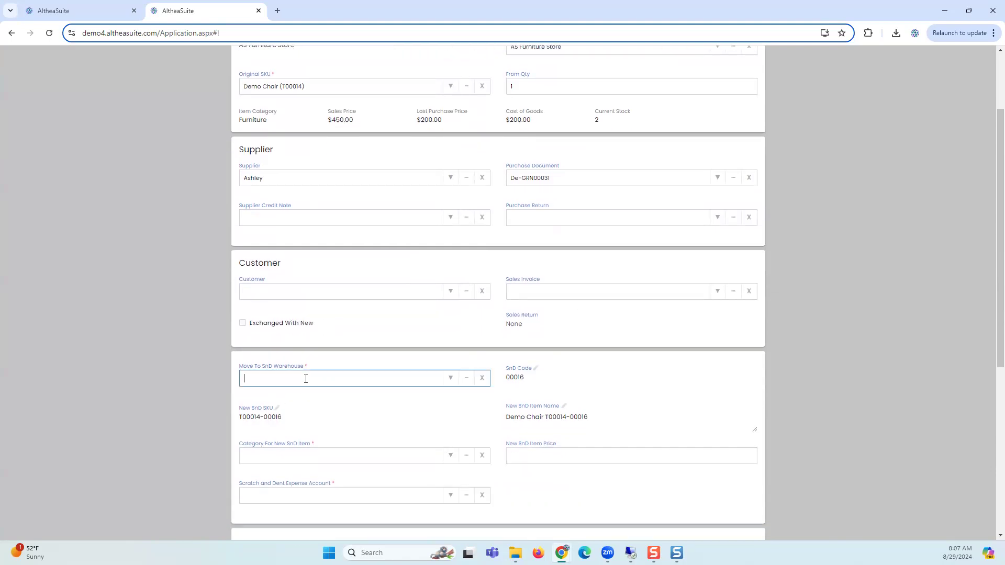
scroll(420, 289, up, 2)
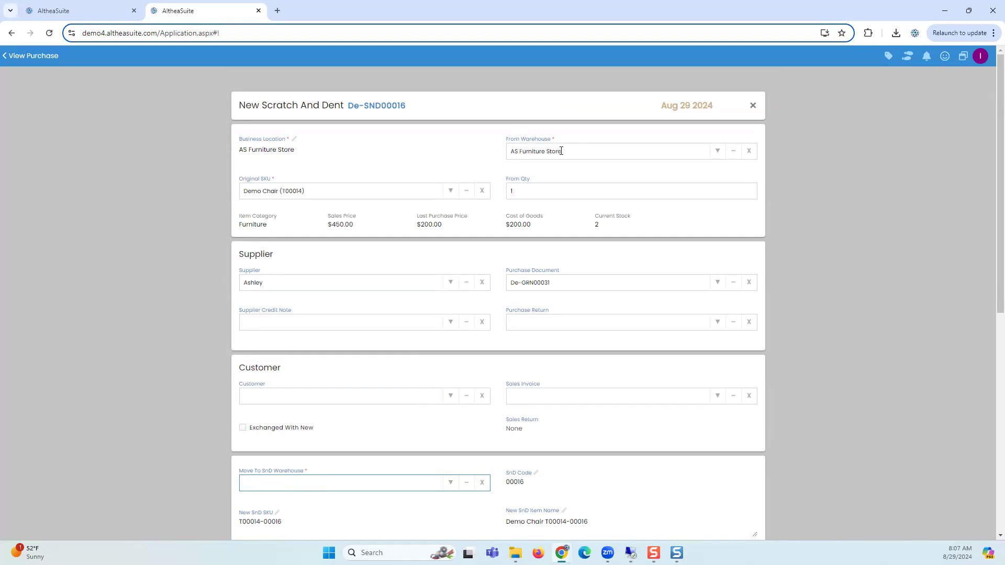
scroll(372, 378, down, 2)
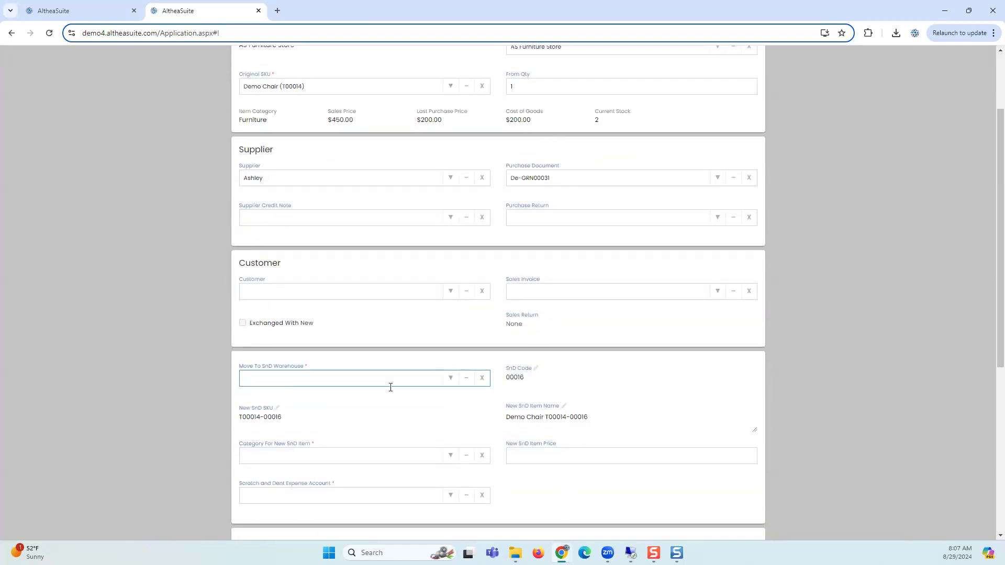
text(c)
key(BackSpace)
key(BackSpace)
text(SND)
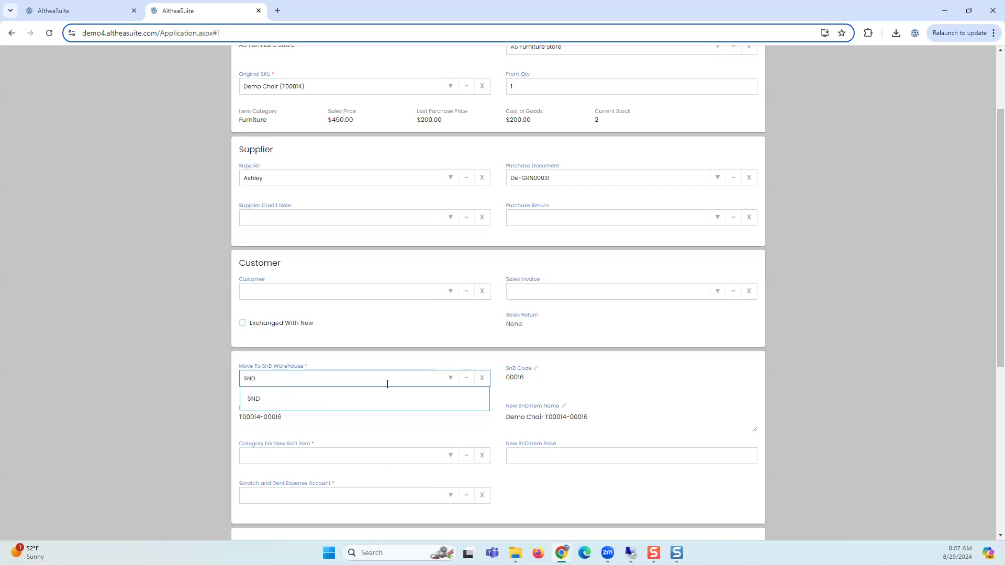
click(350, 400)
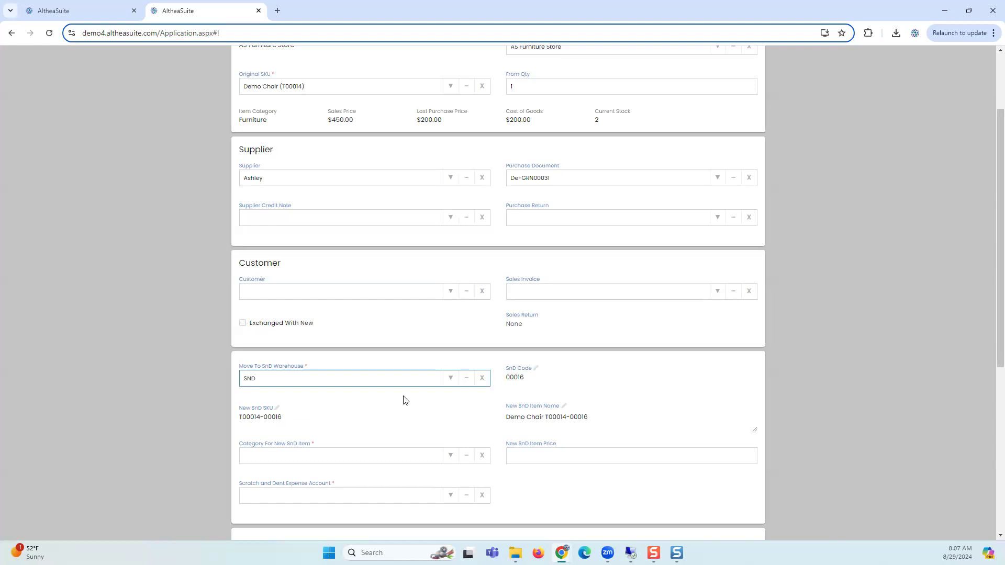
Set the new SnD item's category to SND and the expense account to Scratch and Dent
scroll(325, 390, down, 2)
click(268, 354)
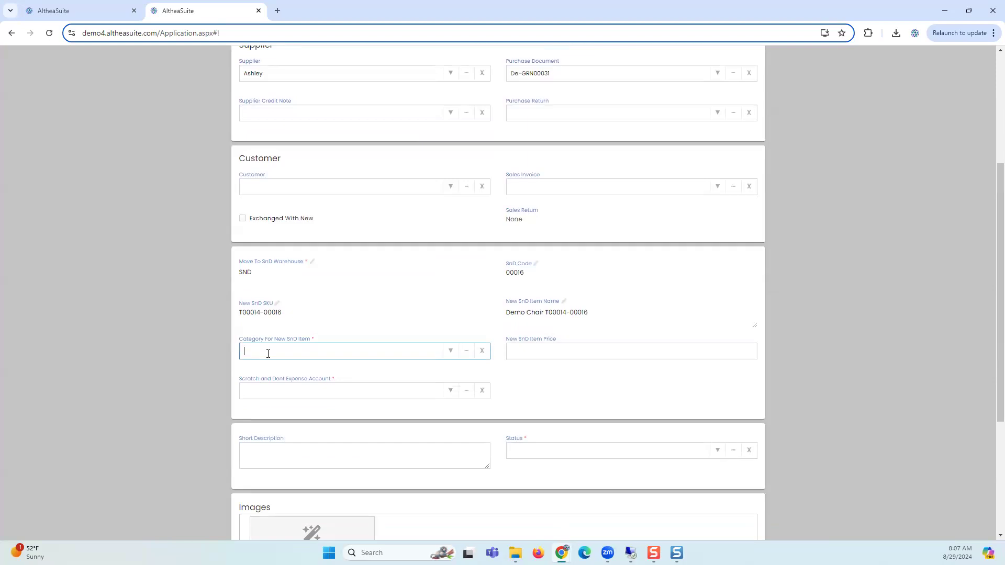
text(SN)
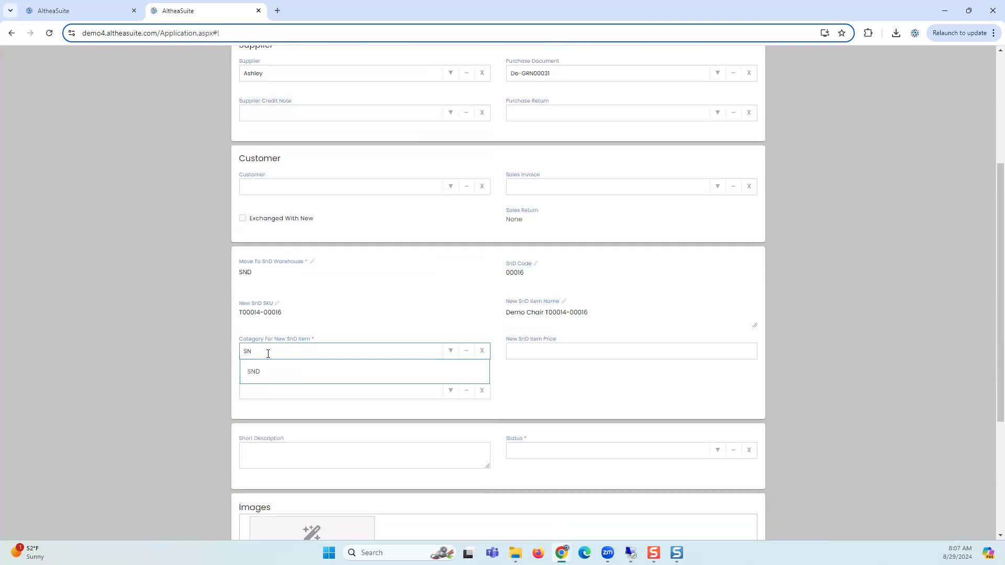
click(248, 372)
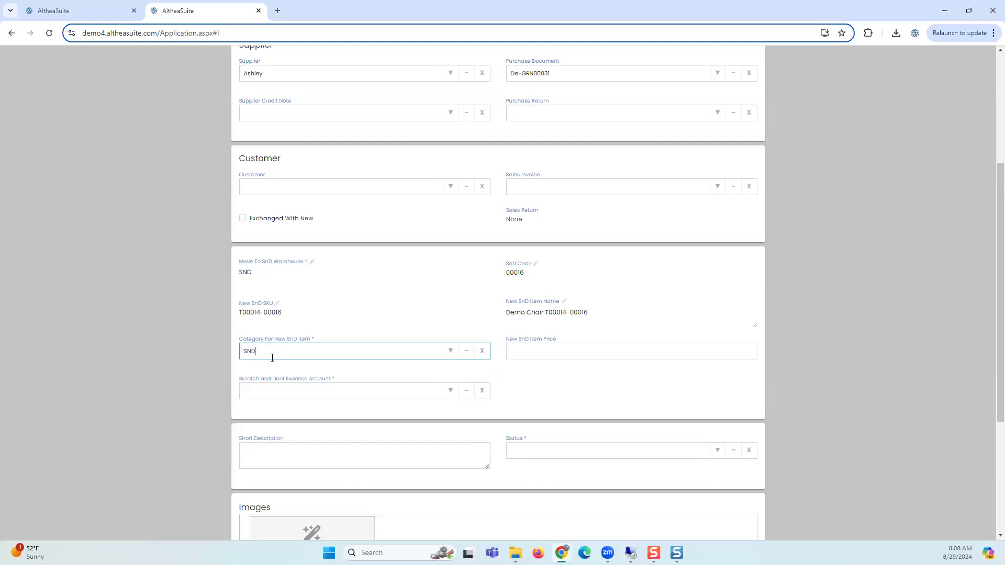
click(317, 391)
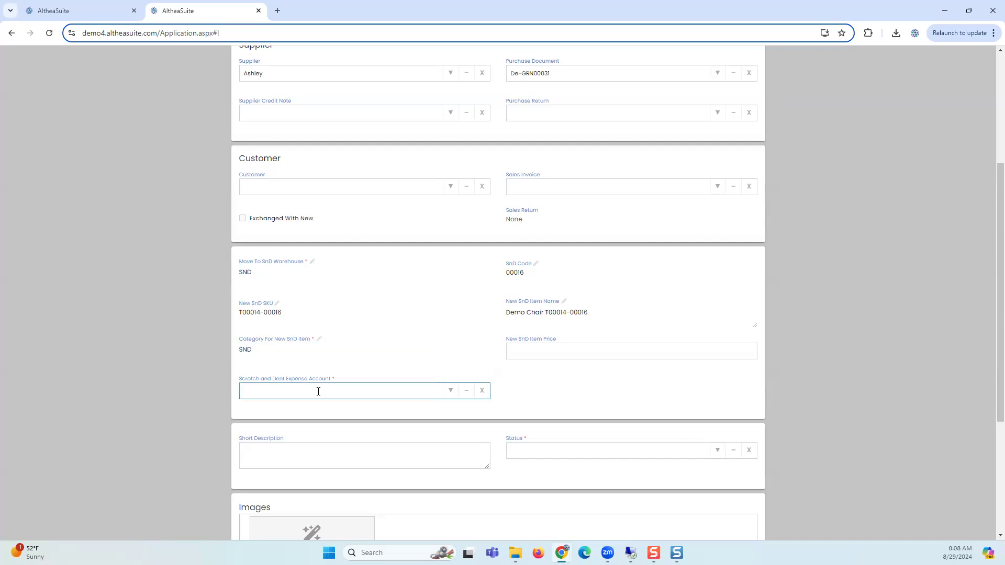
text(scr)
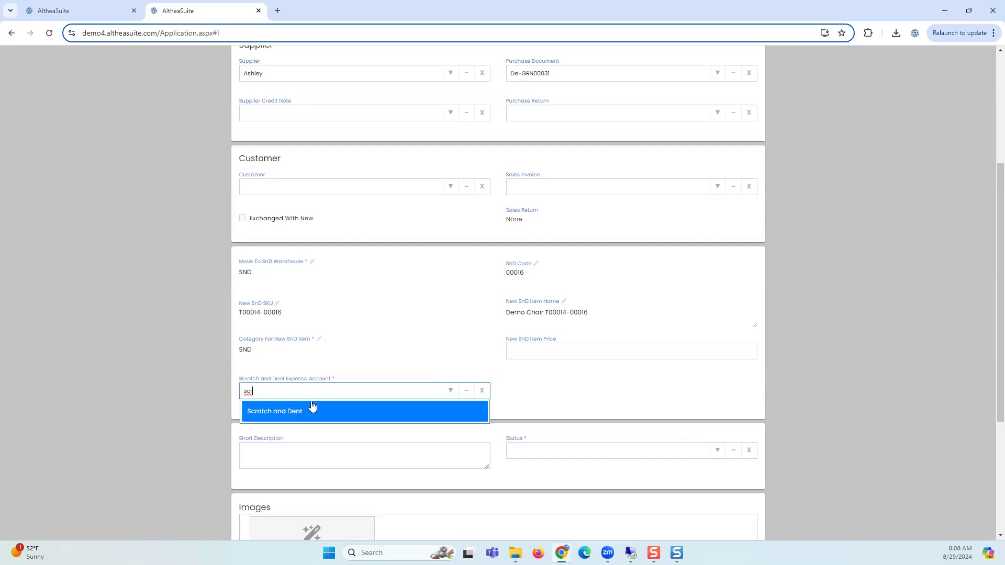
click(309, 407)
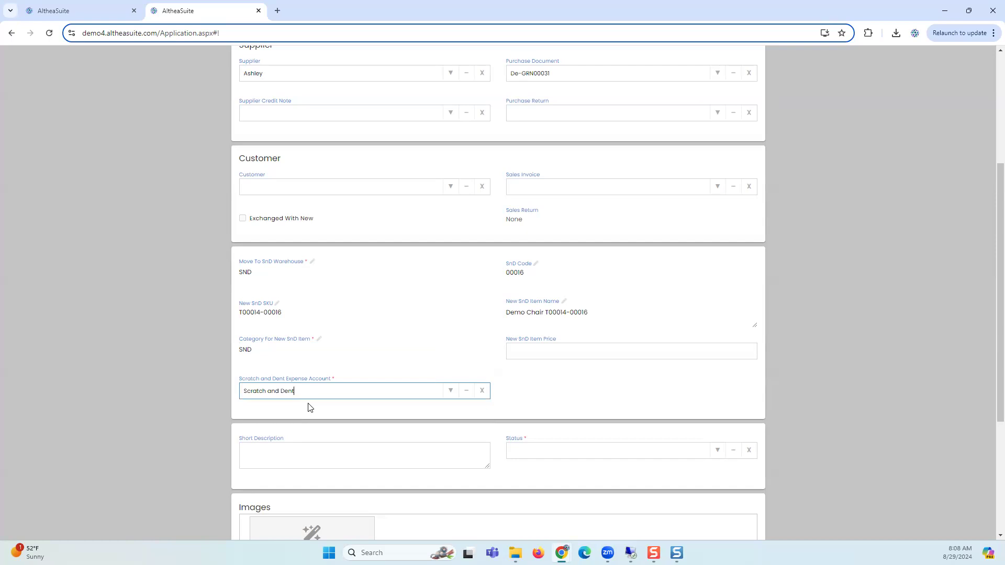
Enter "Chair leg is scratched" as the short description of the Scratch and Dent document
scroll(532, 409, down, 1)
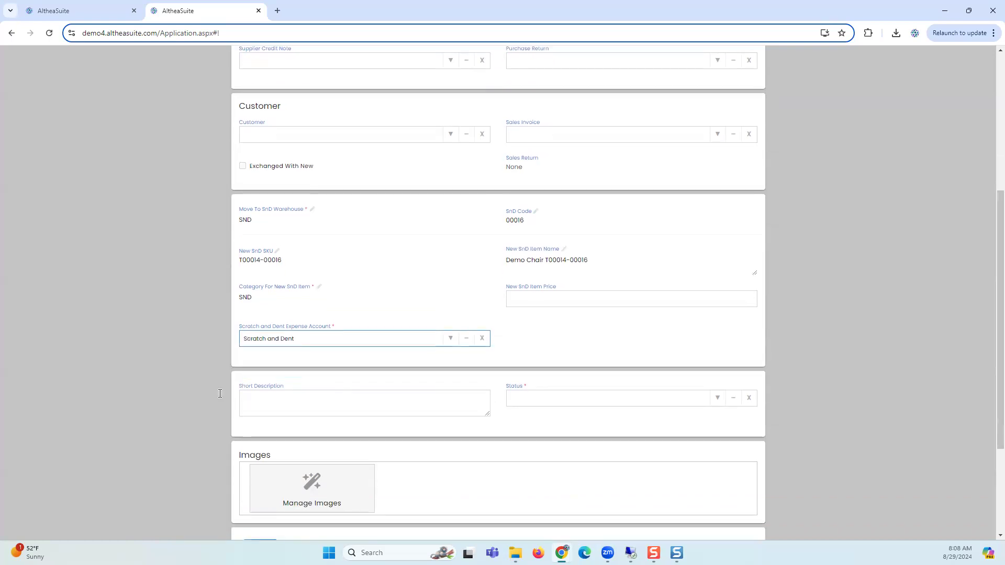
click(260, 407)
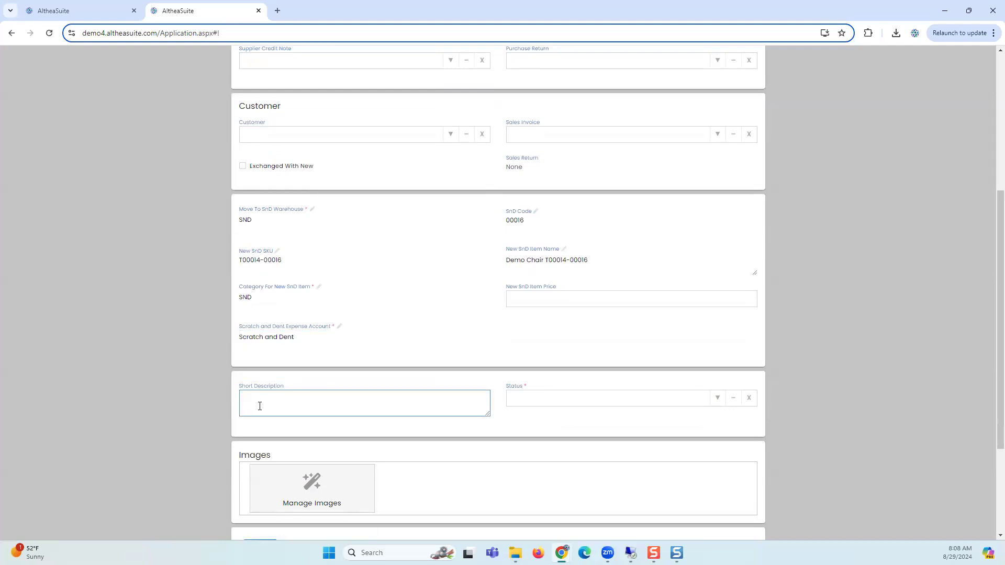
text(Chair)
text( leg is b)
text(scar)
key(BackSpace)
key(BackSpace)
text(ratched)
Set the status of the damaged chair to Slightly Scratched
click(718, 400)
click(691, 417)
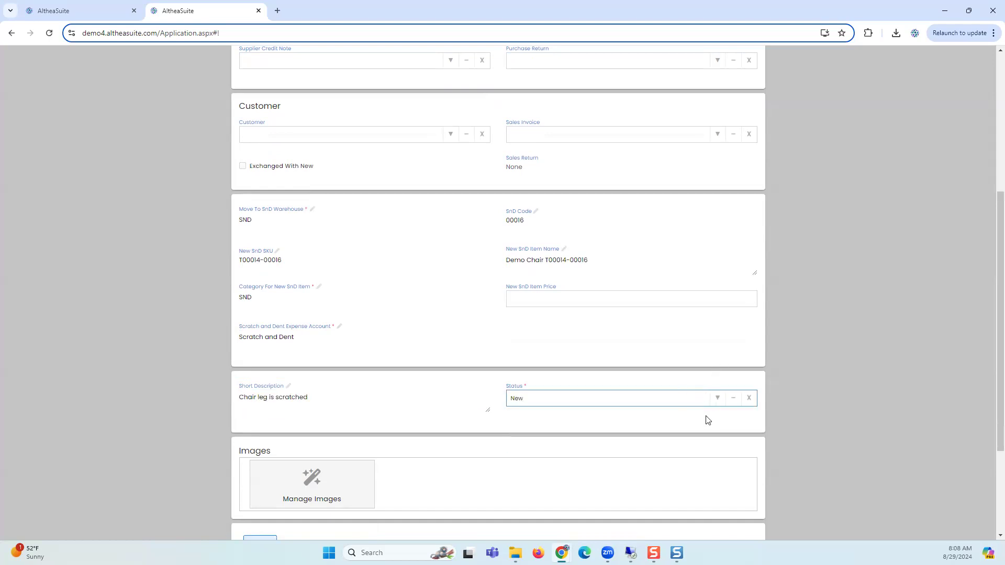
click(717, 397)
click(658, 438)
scroll(345, 410, down, 2)
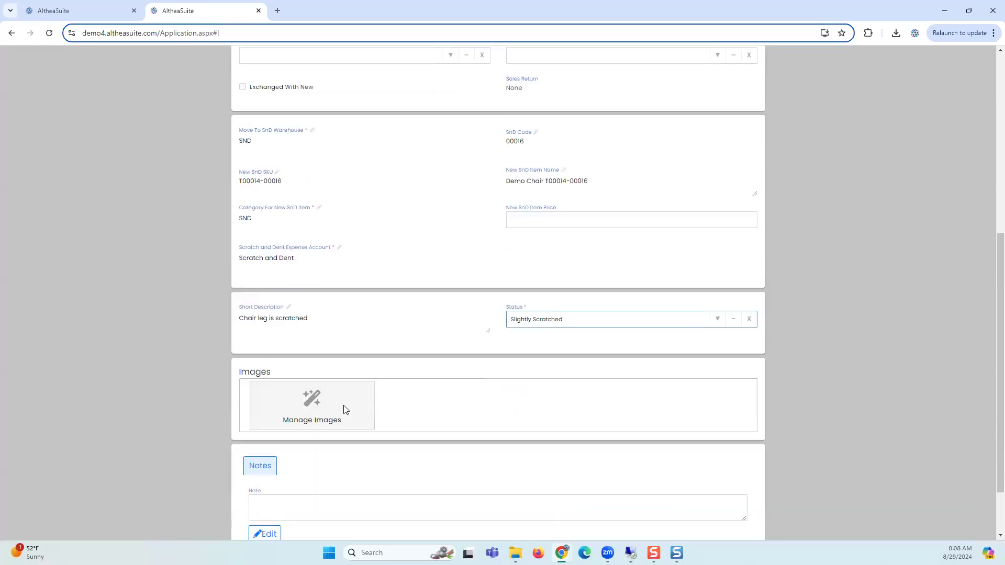
click(312, 383)
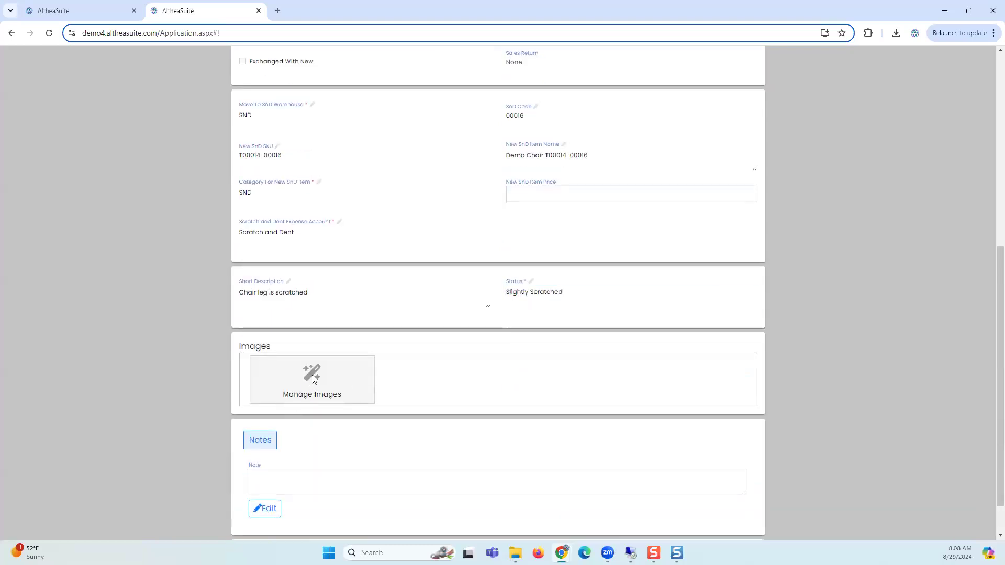
click(415, 169)
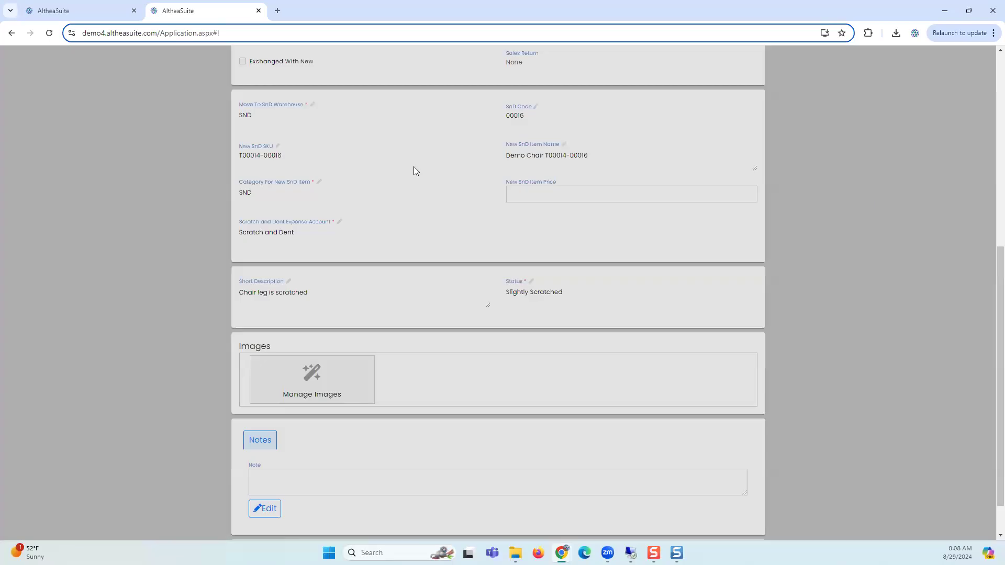
click(398, 151)
Check the chair's original sales price and set the New SnD Item Price to 420
scroll(503, 224, up, 2)
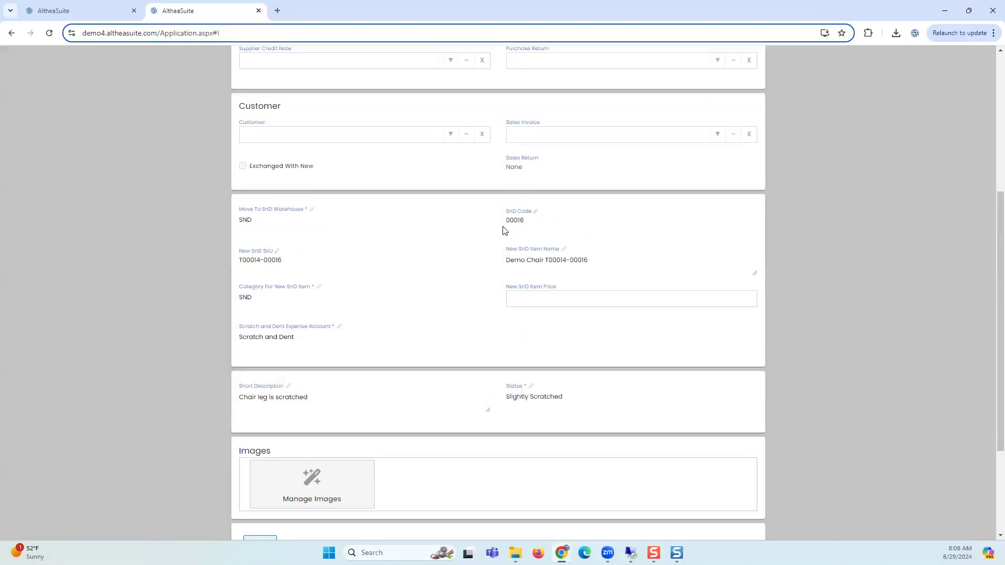
scroll(540, 209, up, 3)
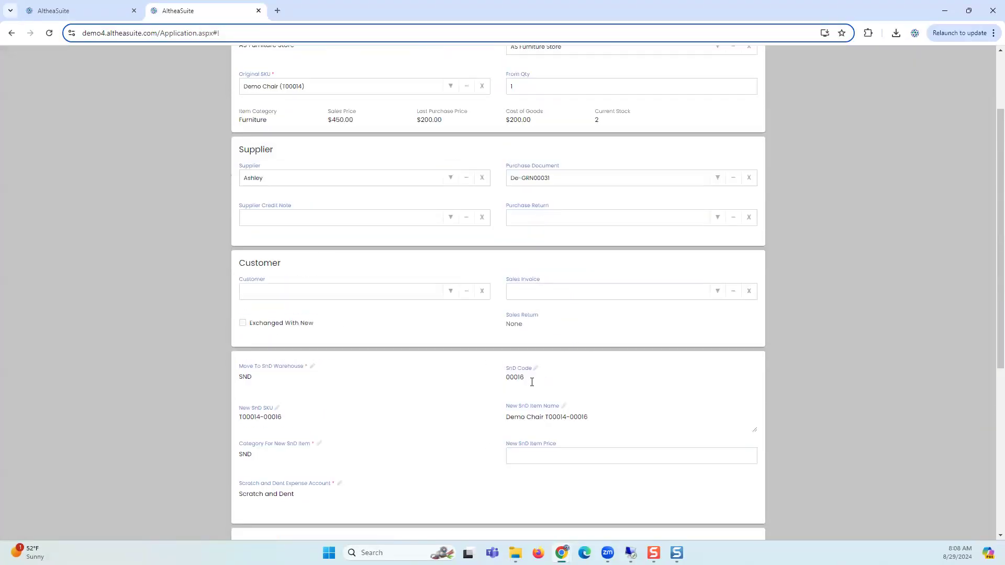
click(546, 453)
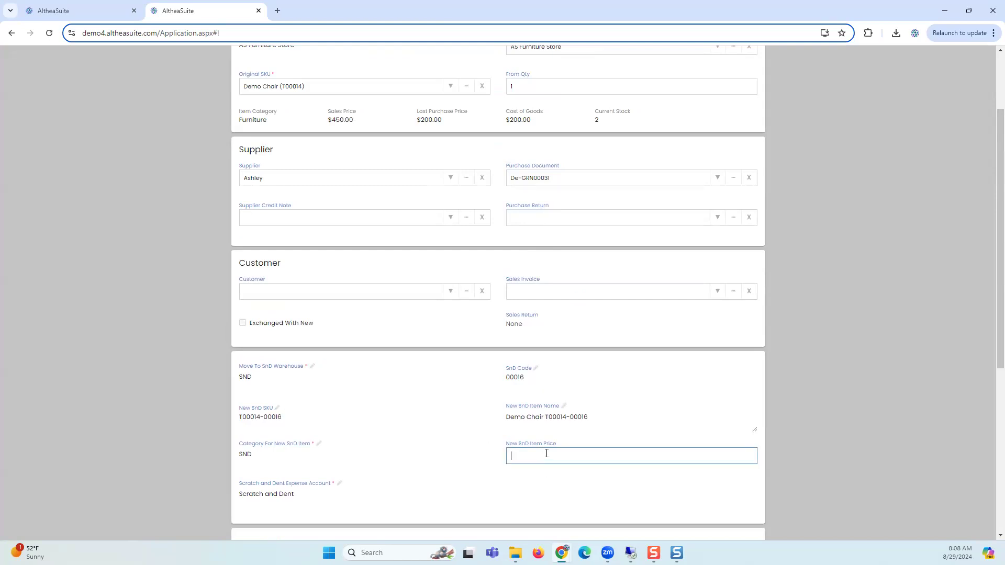
scroll(467, 274, up, 2)
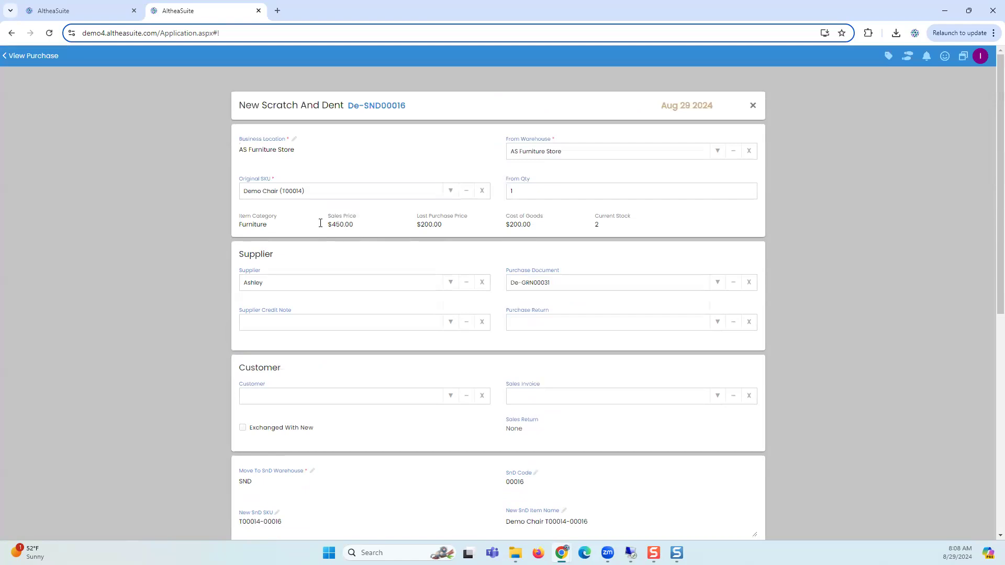
scroll(455, 390, down, 4)
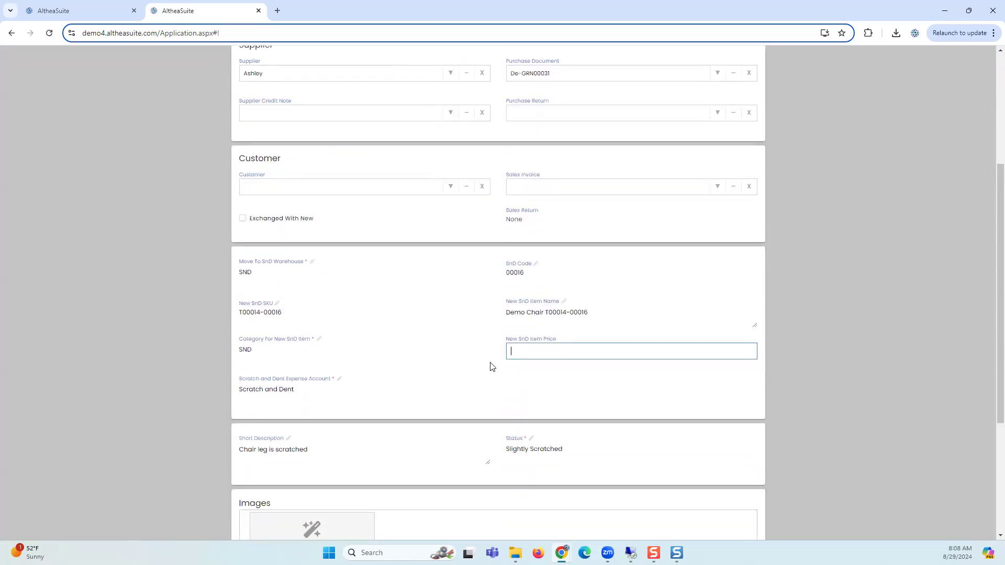
text(420)
click(587, 380)
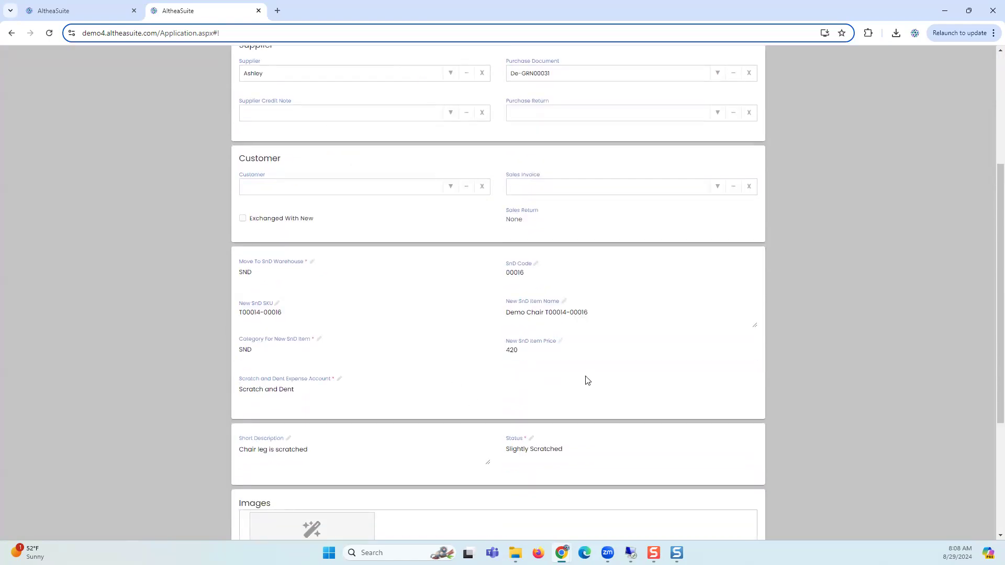
Save the Scratch and Dent document for the Demo Chair and confirm its creation
scroll(587, 381, down, 4)
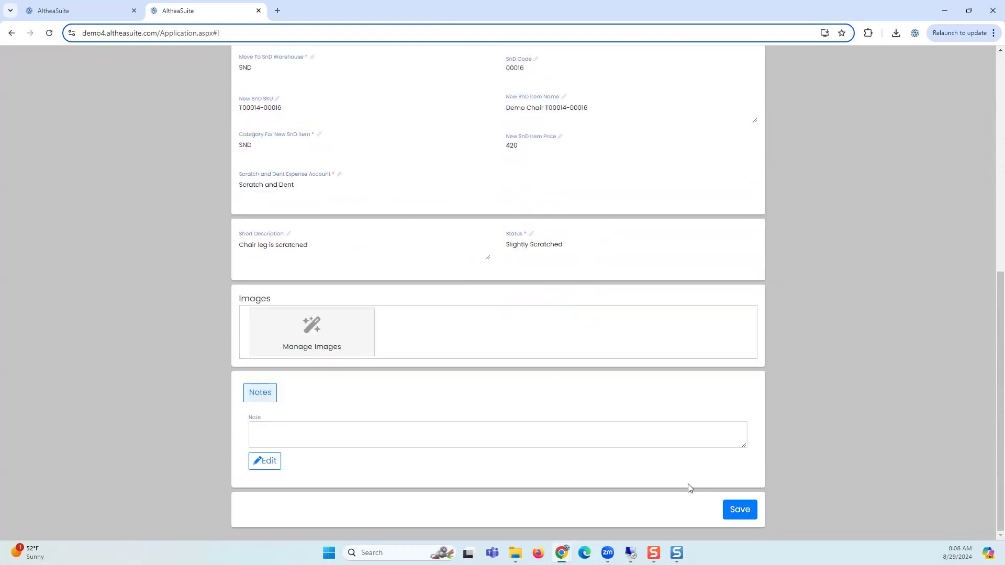
click(730, 510)
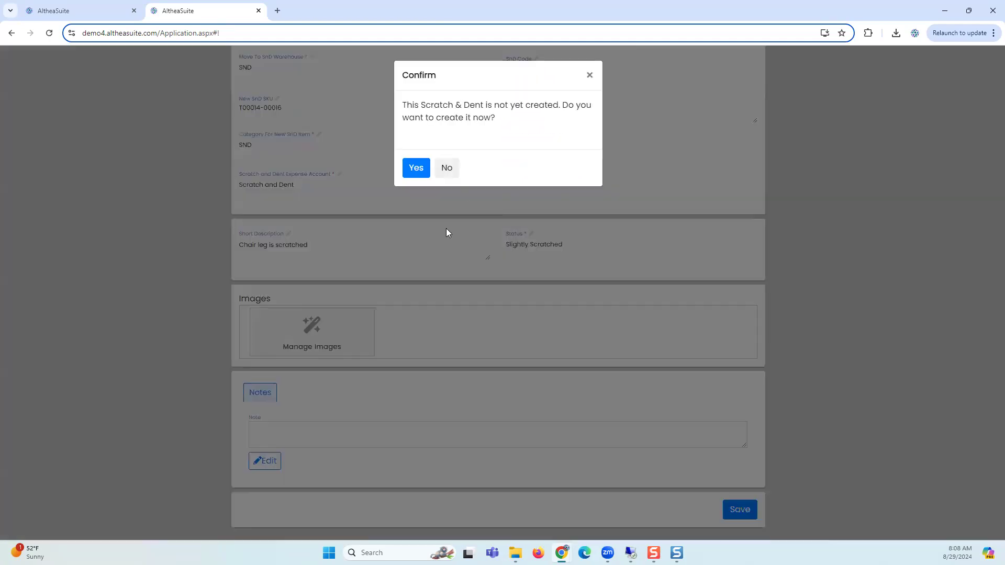
click(416, 169)
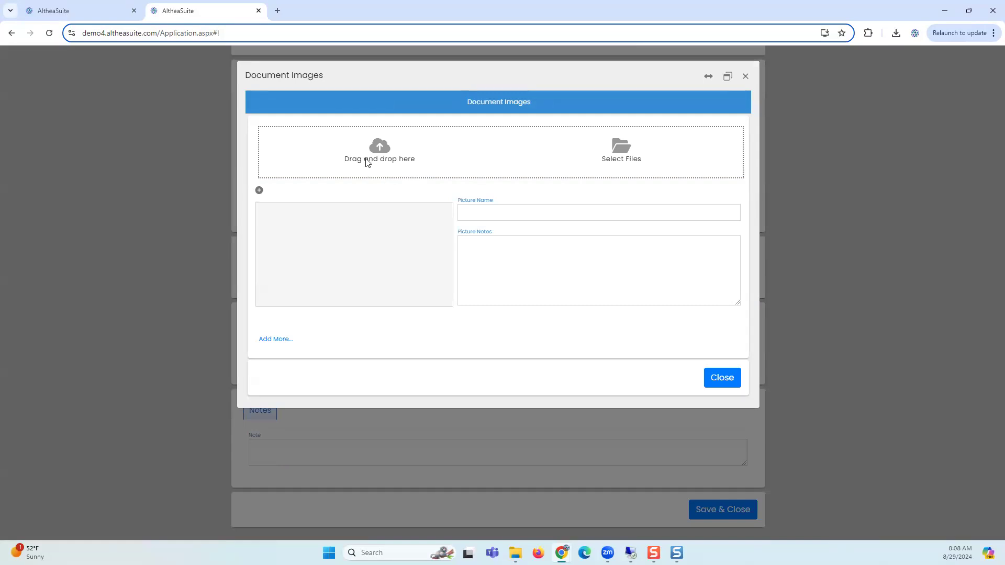
Attach images (1).jpg from Downloads to the Scratch and Dent document, and save and close the document
click(618, 153)
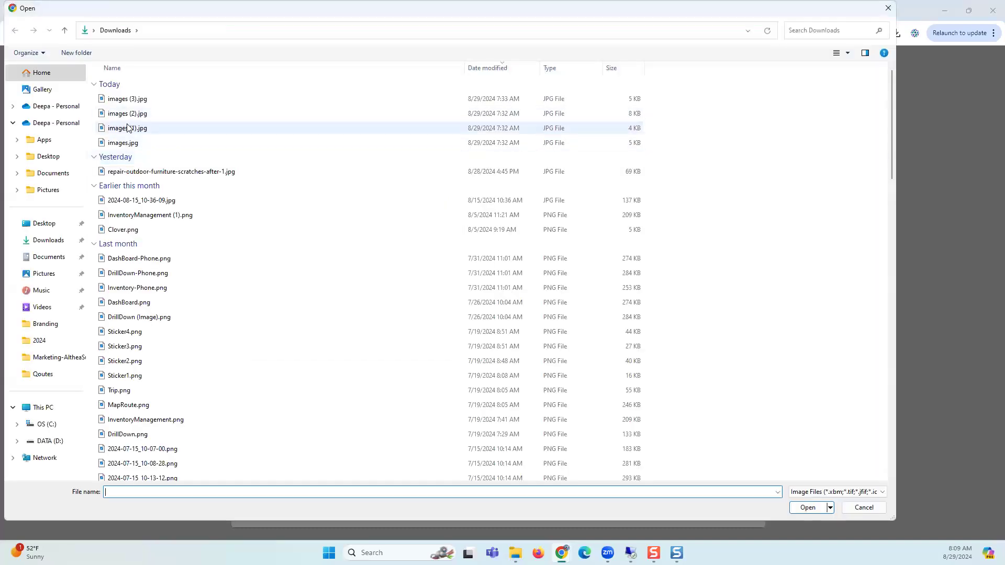
click(128, 127)
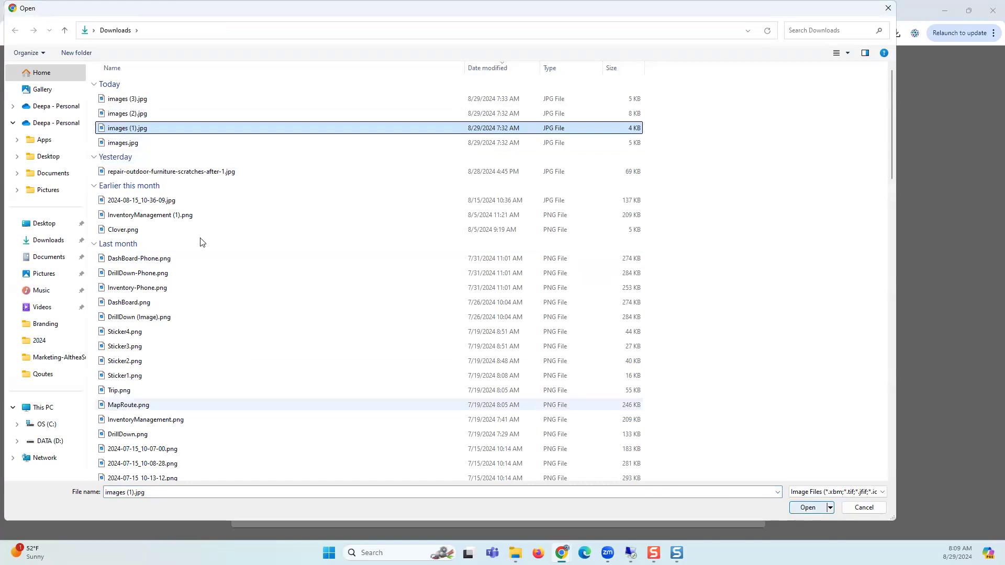
click(795, 506)
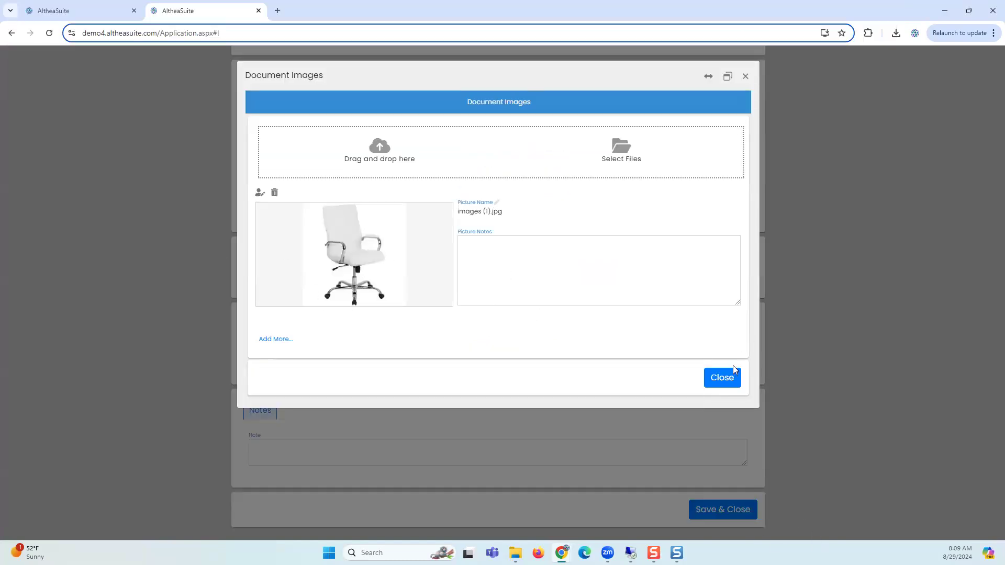
click(726, 383)
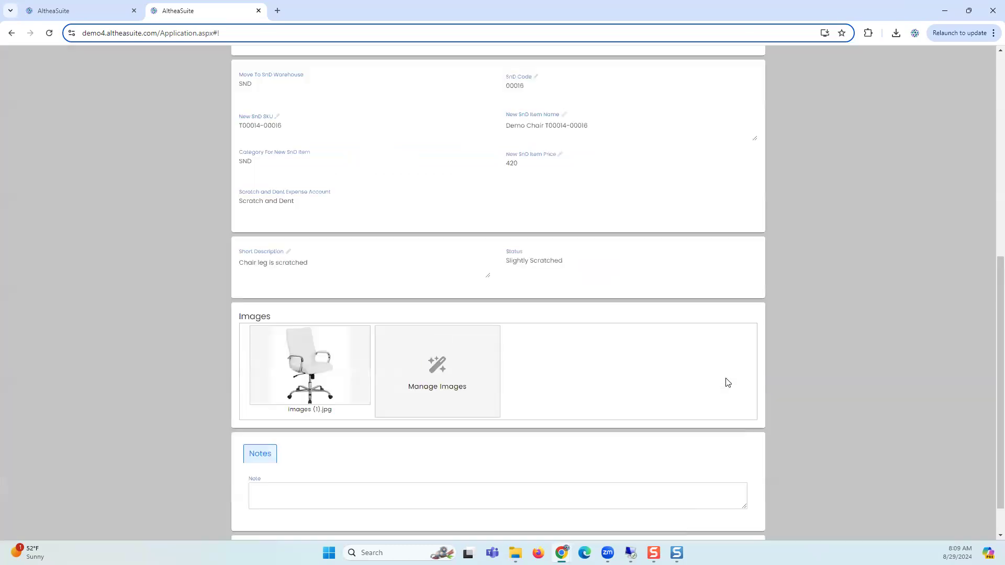
scroll(494, 352, down, 2)
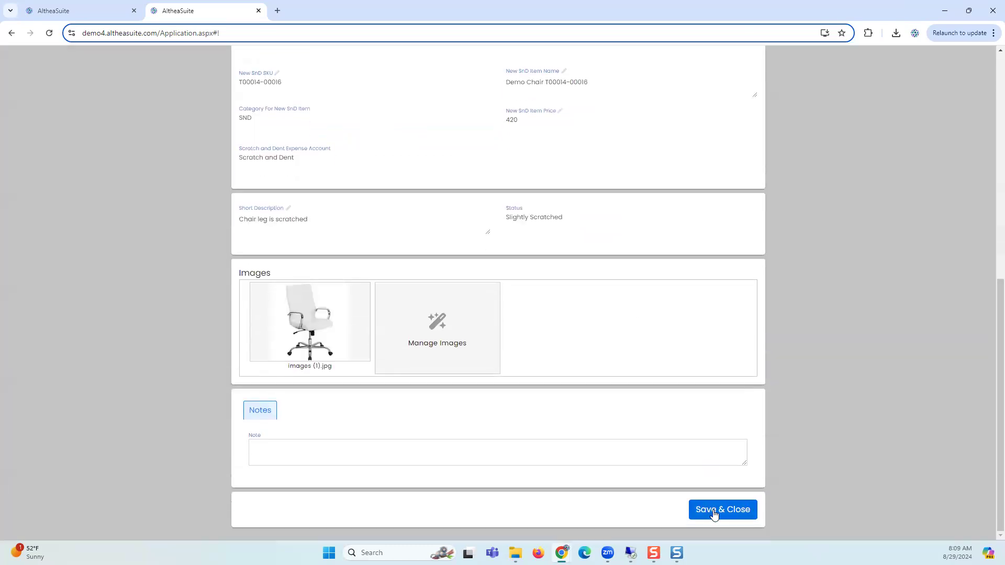
click(714, 511)
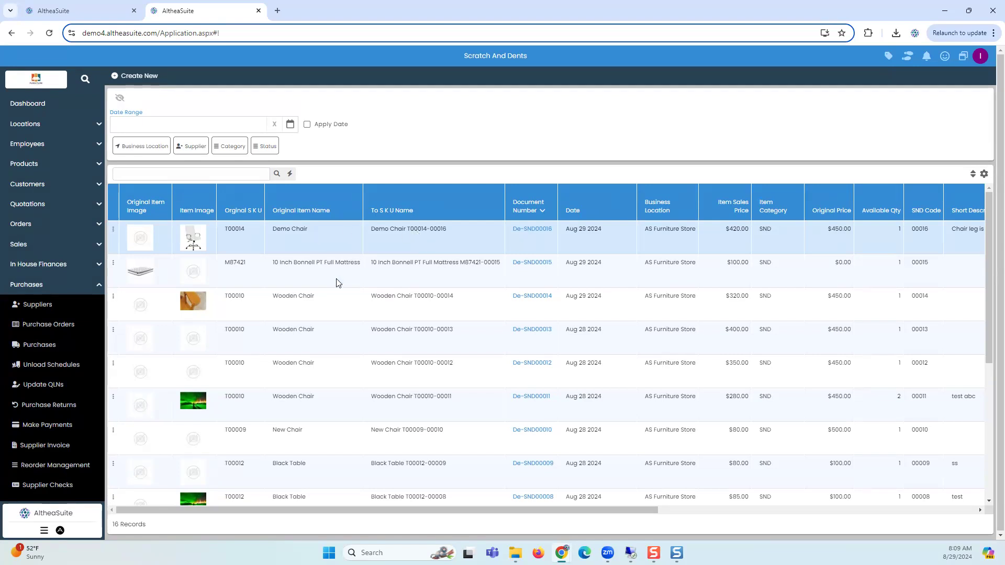
Look up the new scratched chair in the product items list by filtering to the SND category and searching for Demo
drag(369, 231, 423, 231)
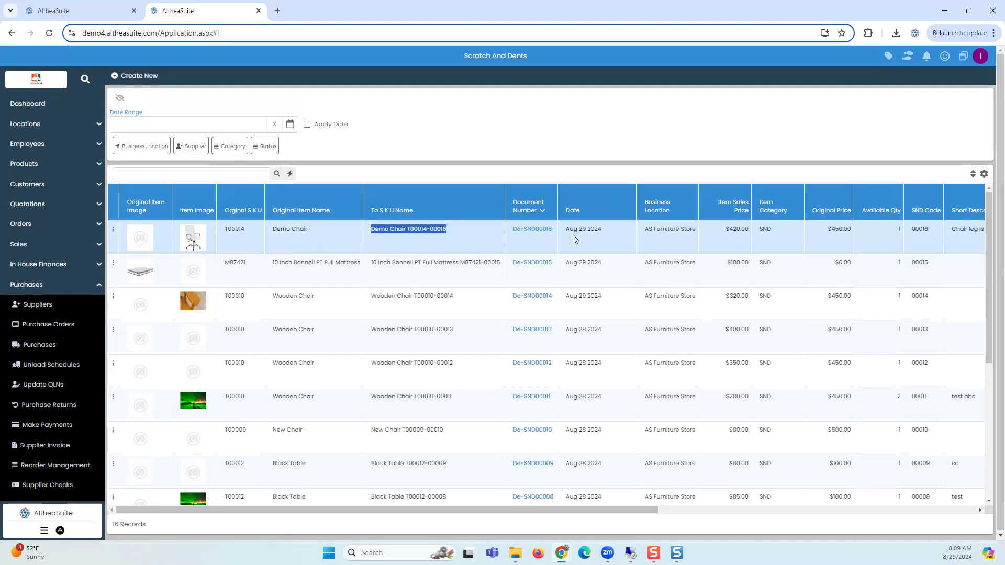
click(42, 164)
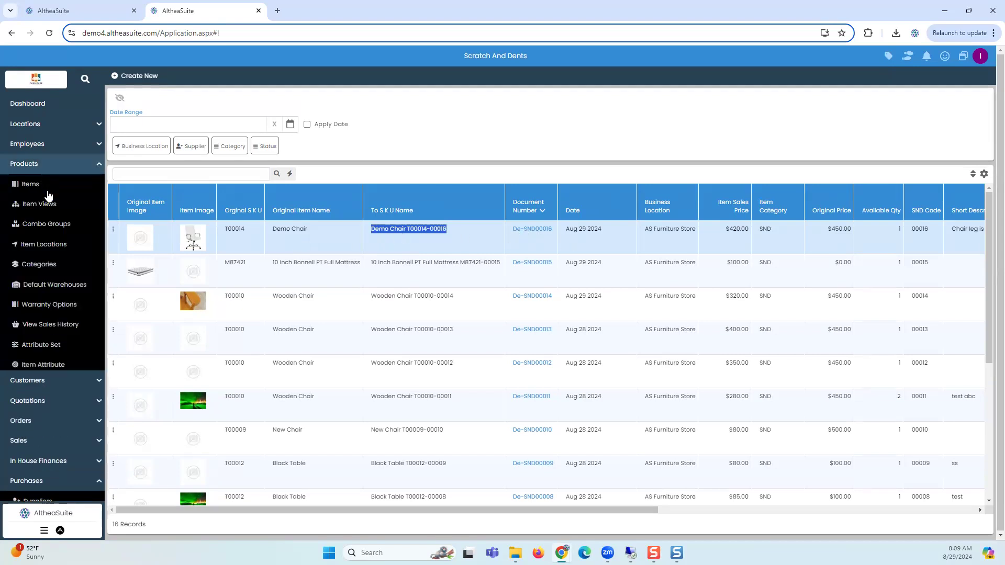
click(45, 188)
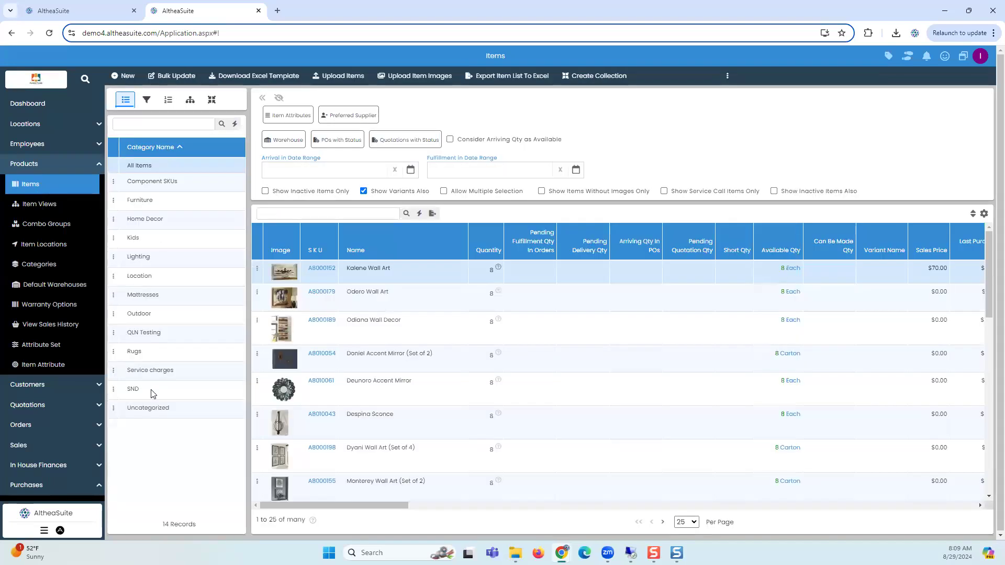
click(152, 389)
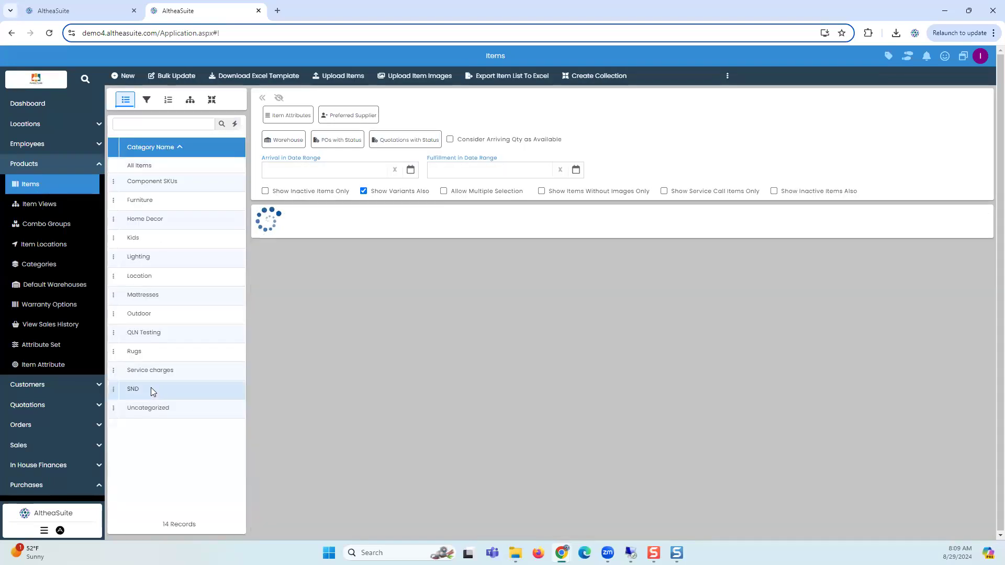
click(302, 216)
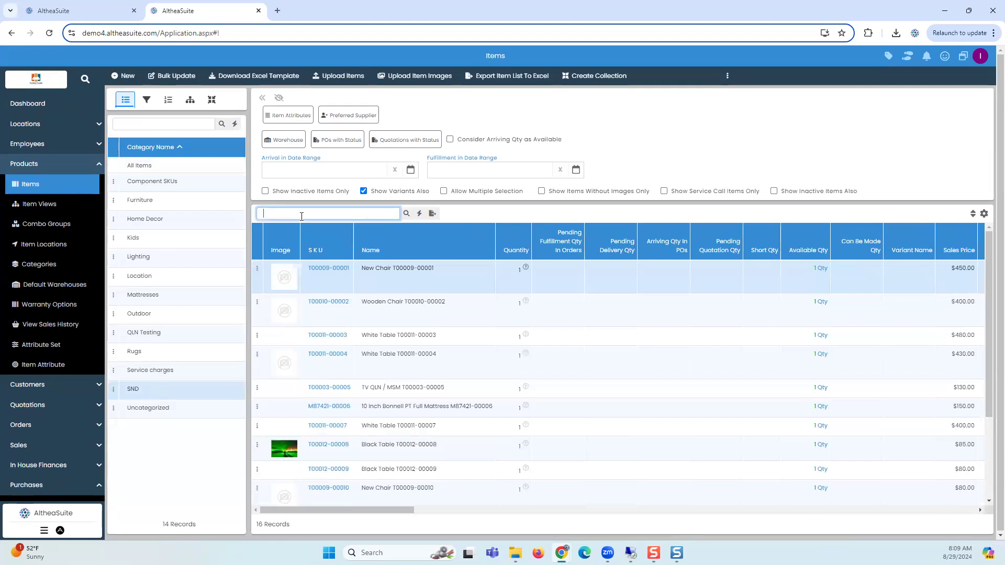
text(Demo)
key(Return)
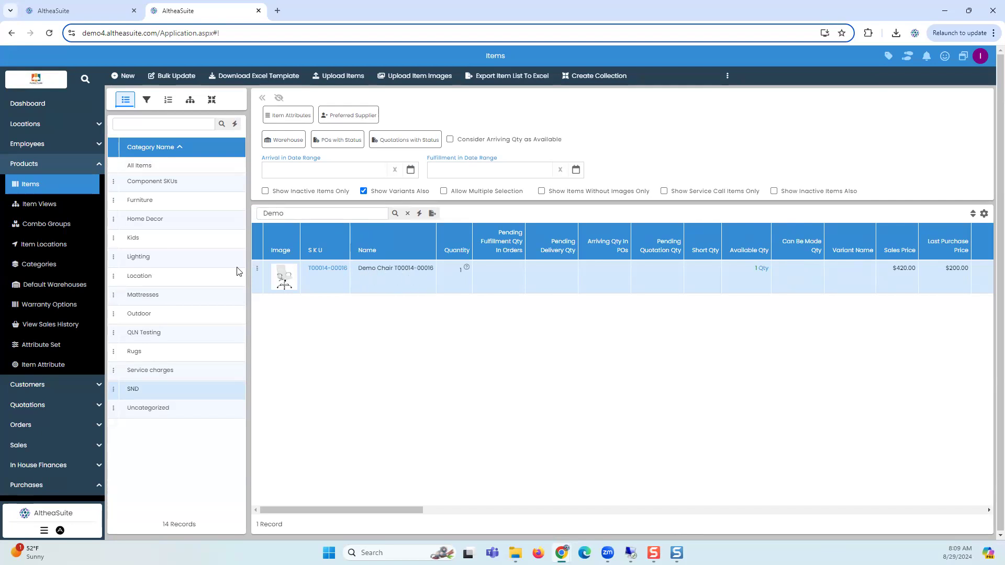
Show the Demo search across all item categories and compare the original Demo Chair with its Scratch and Dent item
click(148, 166)
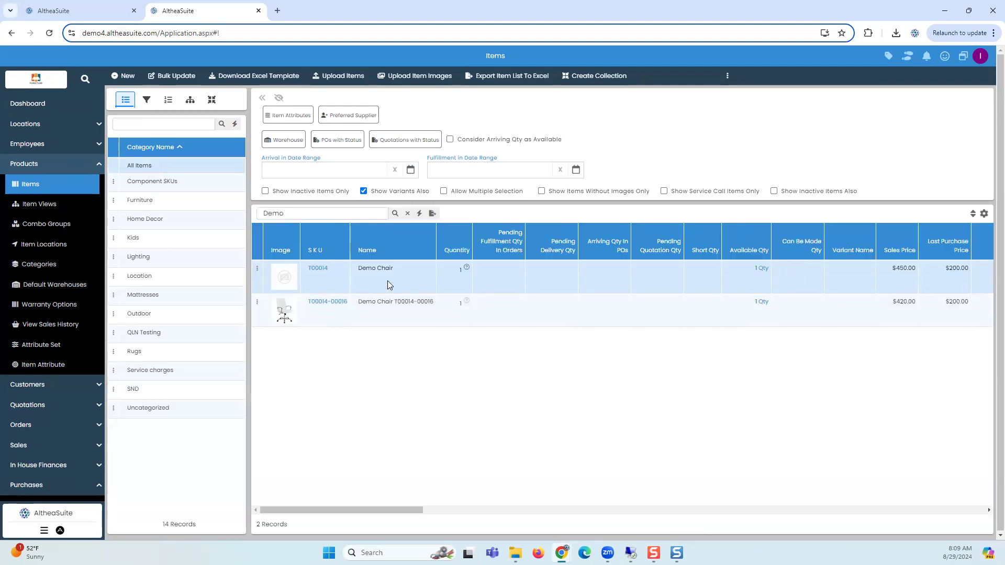
click(373, 317)
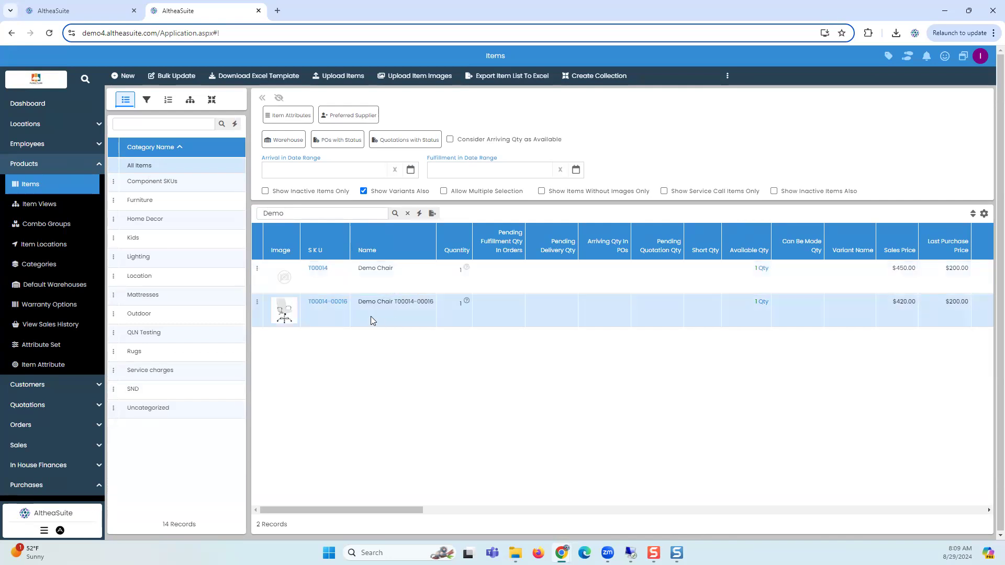
click(412, 280)
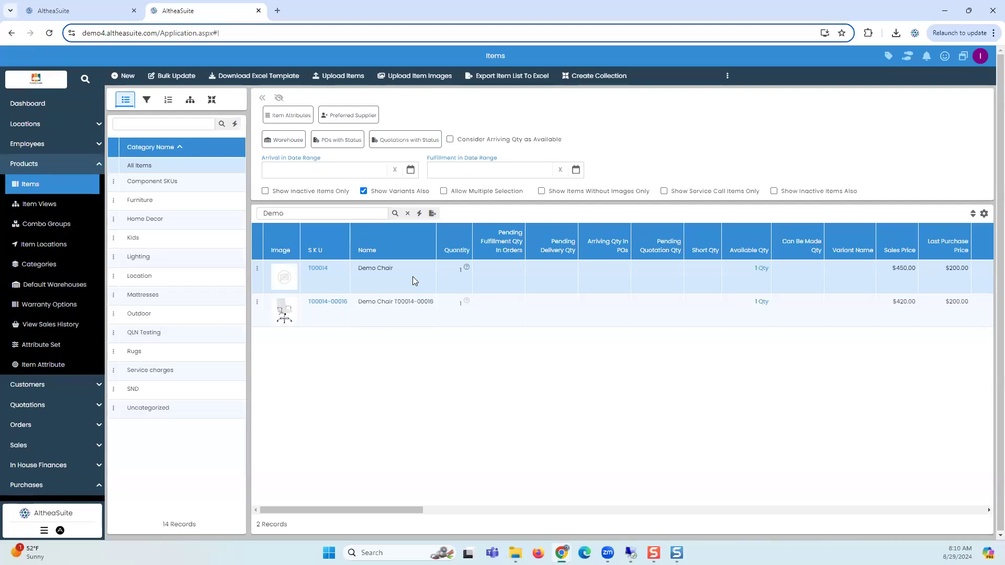
click(403, 325)
click(405, 276)
click(408, 312)
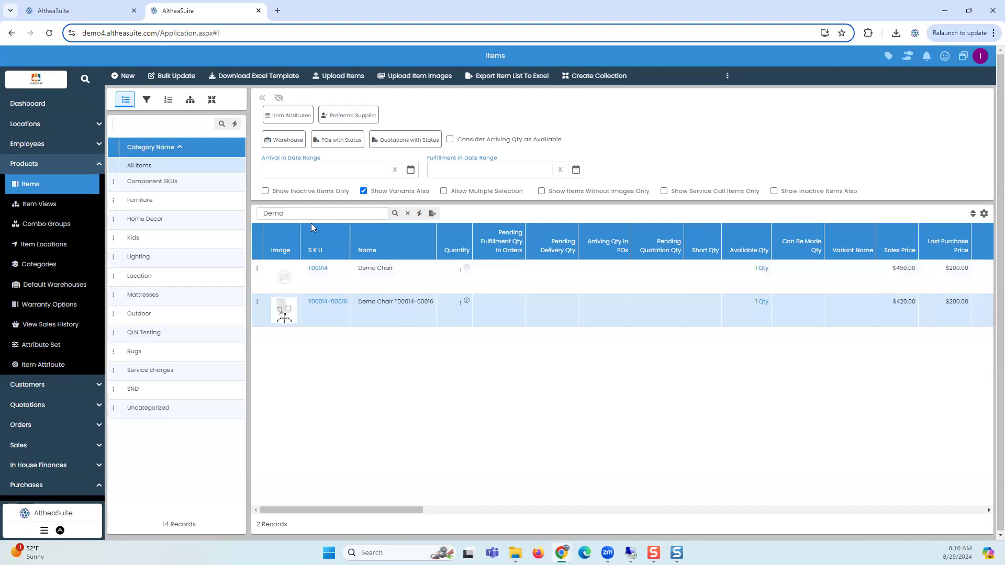
Open the inventory's Stock Transactions and examine the Scratch and Dent stock-in and stock-out entries for the Demo Chair
scroll(61, 292, down, 1)
scroll(62, 292, down, 2)
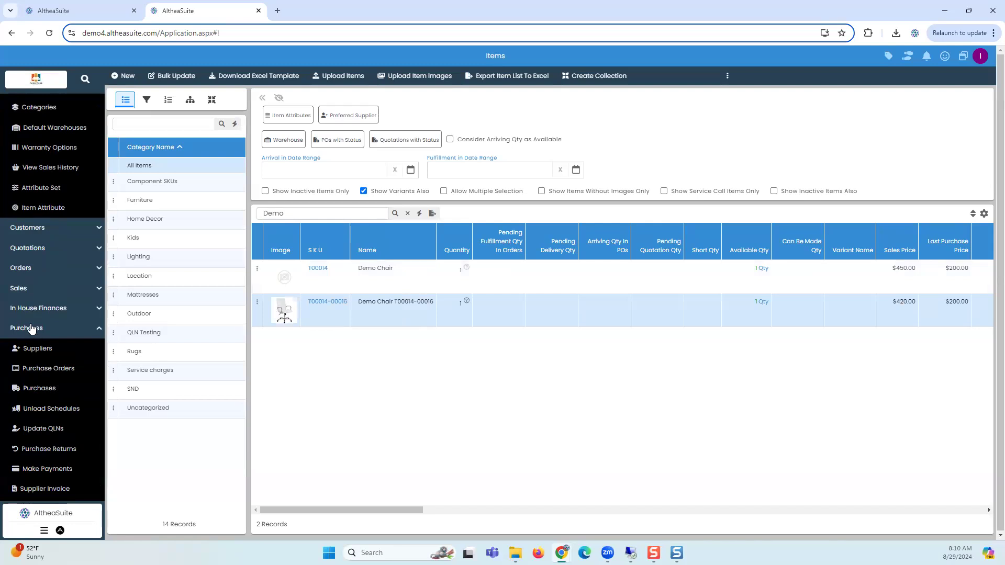
scroll(32, 319, up, 3)
click(43, 170)
scroll(52, 236, down, 2)
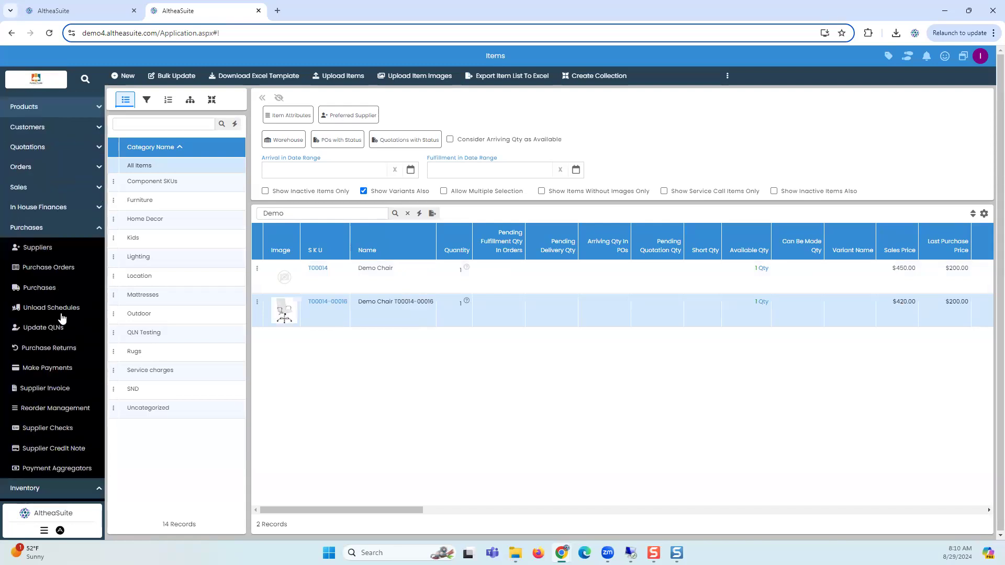
click(53, 180)
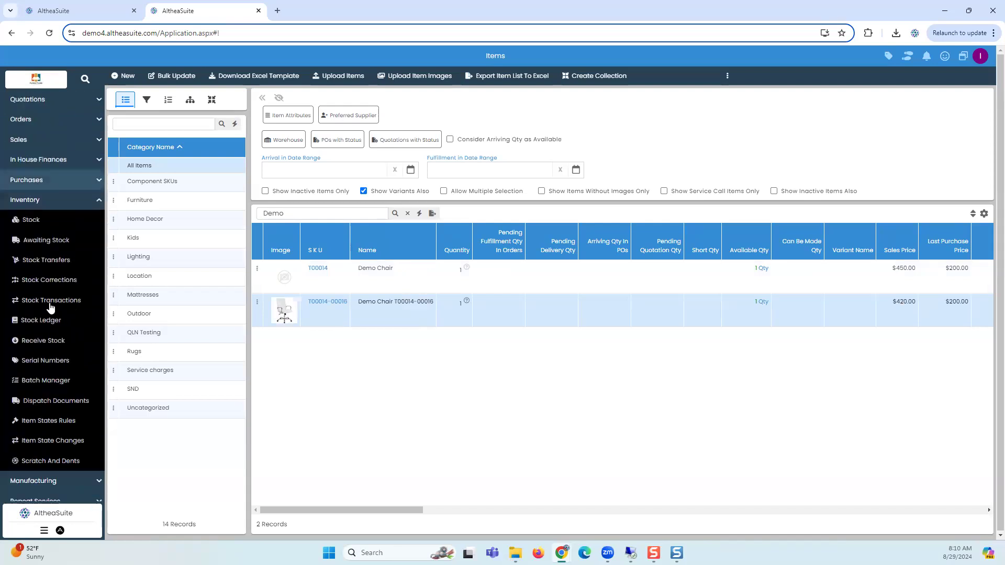
click(51, 302)
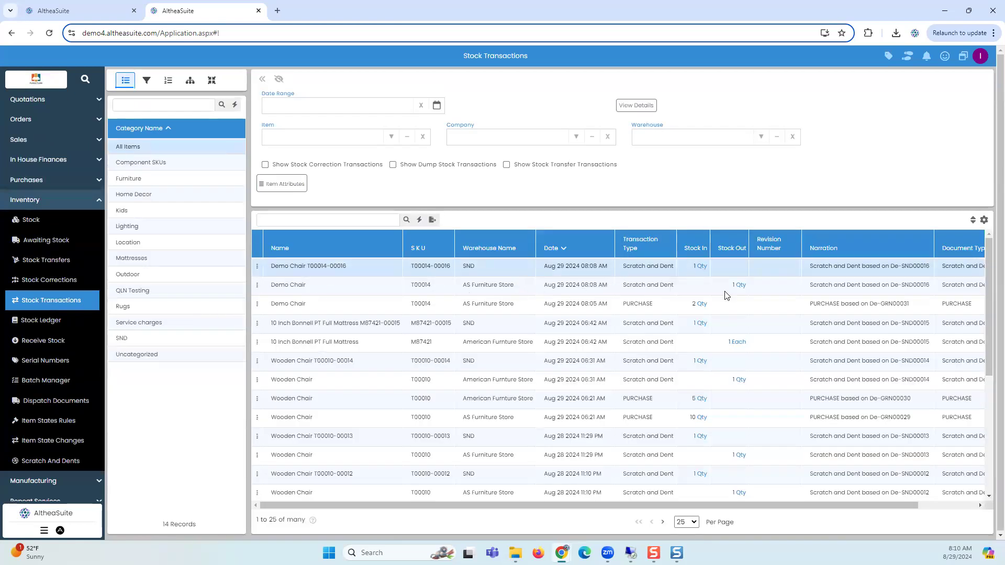
click(688, 285)
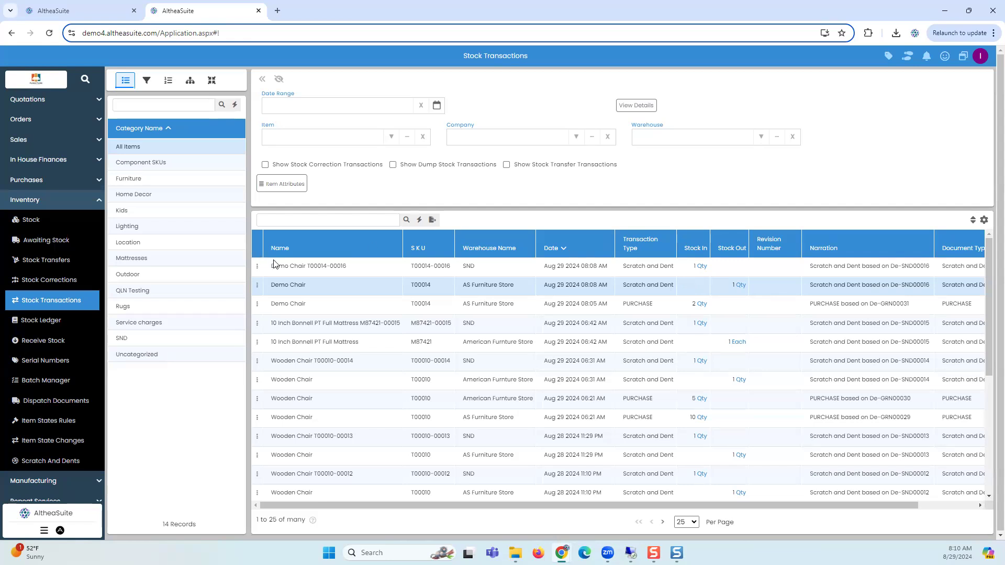
Create a new sales invoice and select an existing customer for it
scroll(32, 173, up, 1)
scroll(31, 172, up, 3)
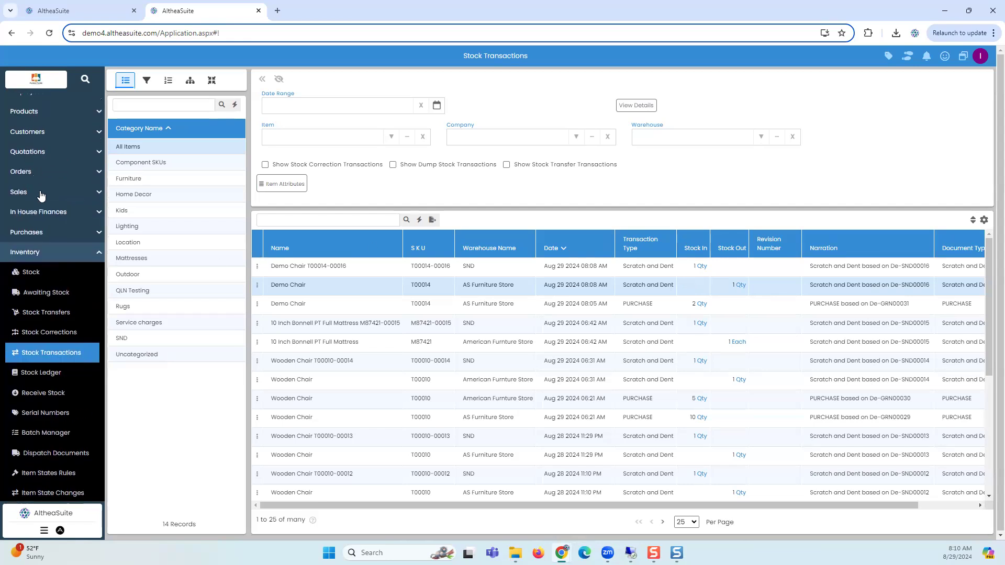
click(39, 193)
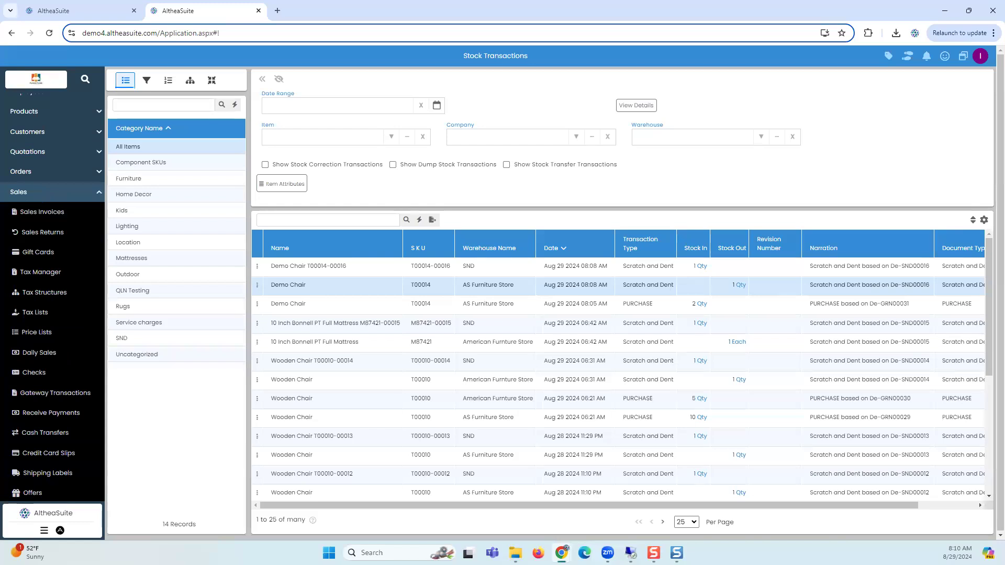
click(41, 210)
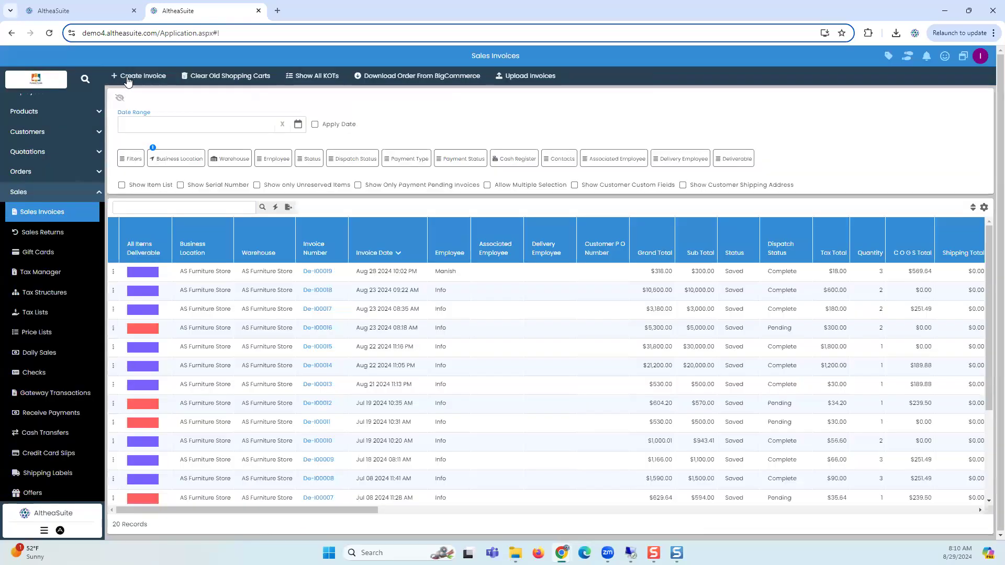
click(127, 77)
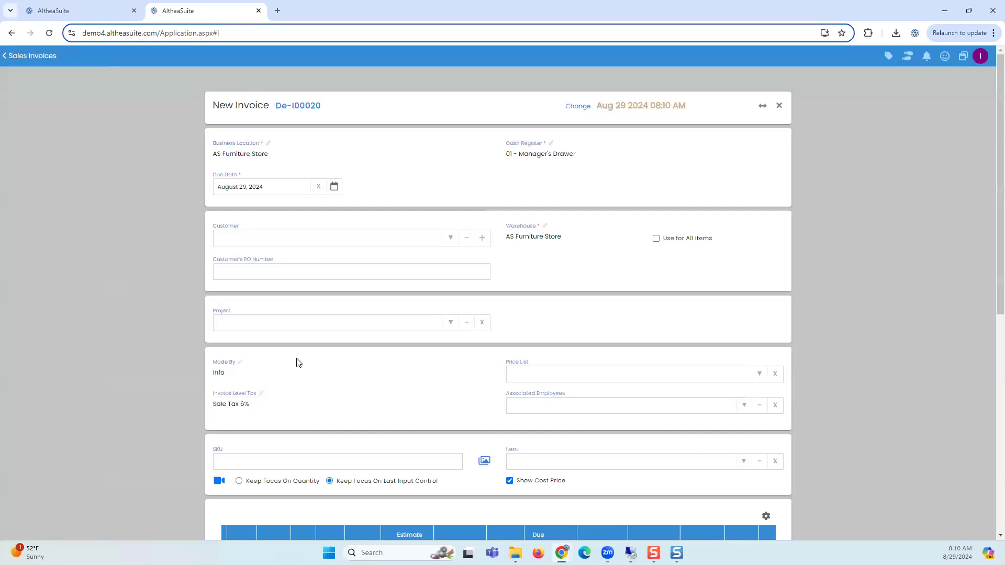
click(445, 324)
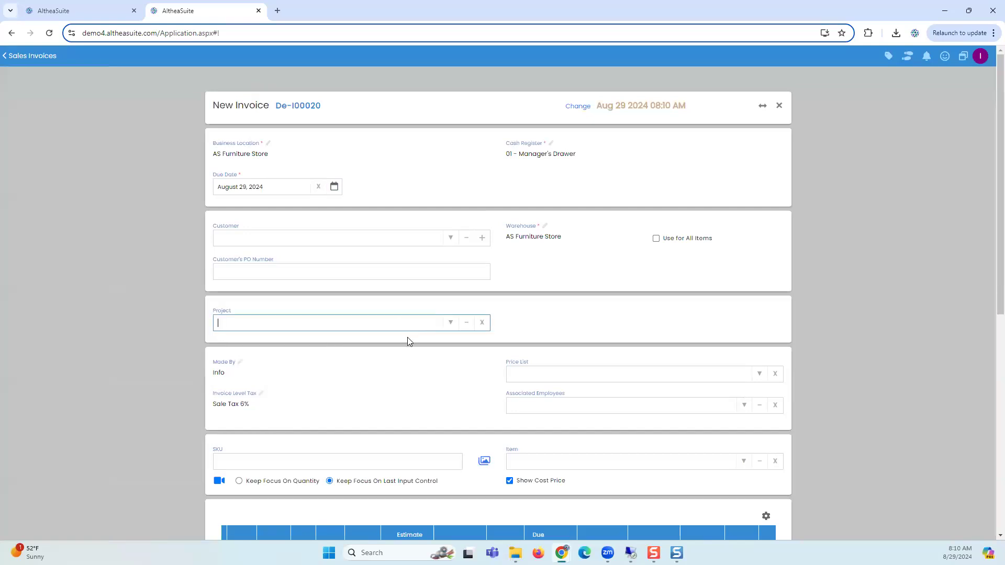
click(452, 241)
click(392, 284)
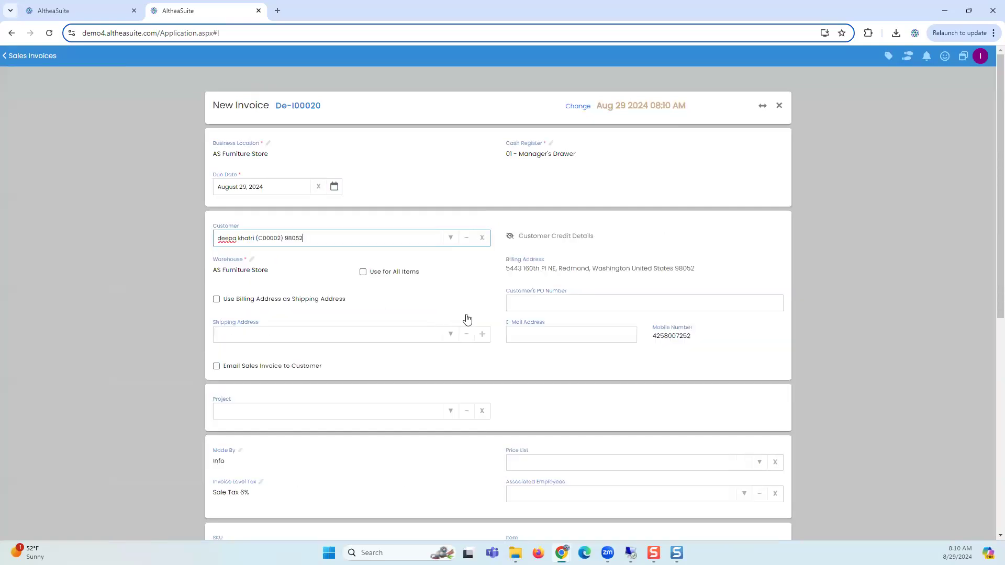
scroll(558, 386, down, 4)
click(549, 339)
text(demo)
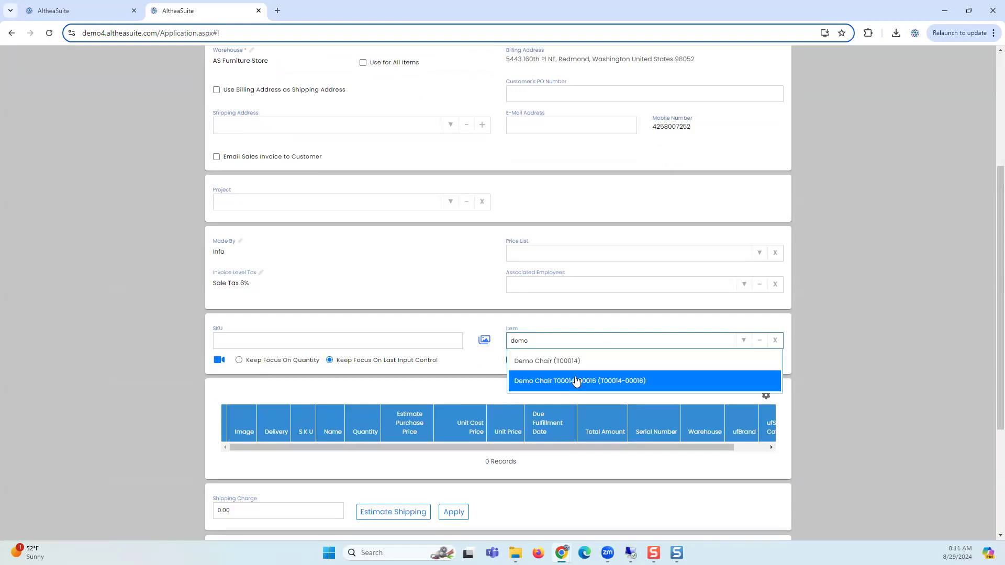
click(574, 380)
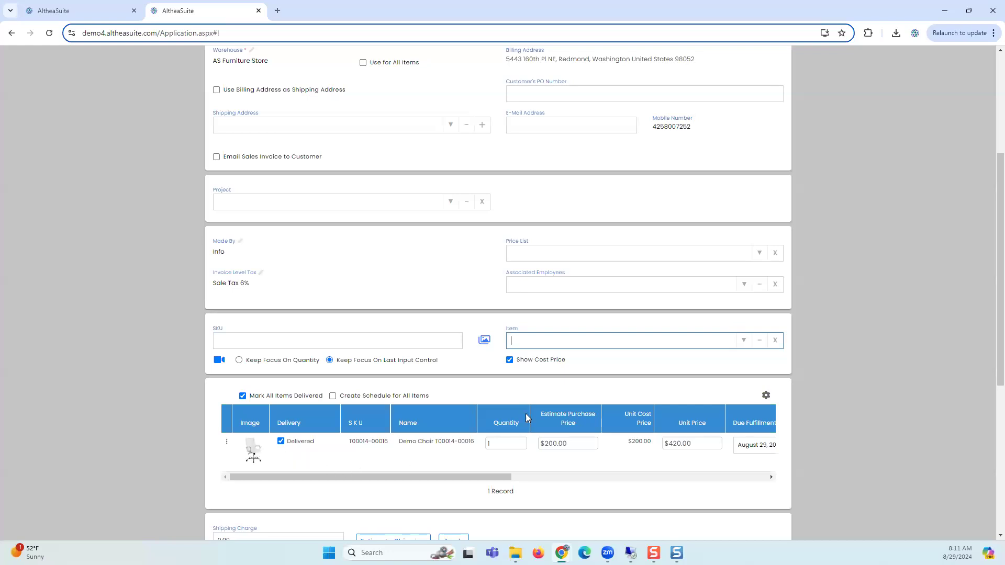
Widen the invoice's item table and examine the chair line's price, discount and warehouse columns
drag(437, 479, 482, 479)
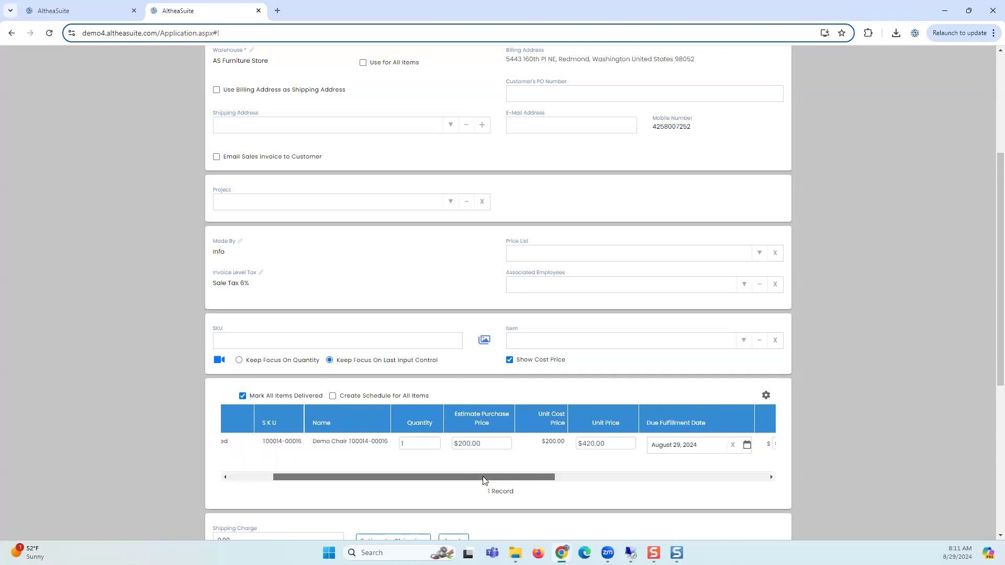
scroll(676, 218, up, 3)
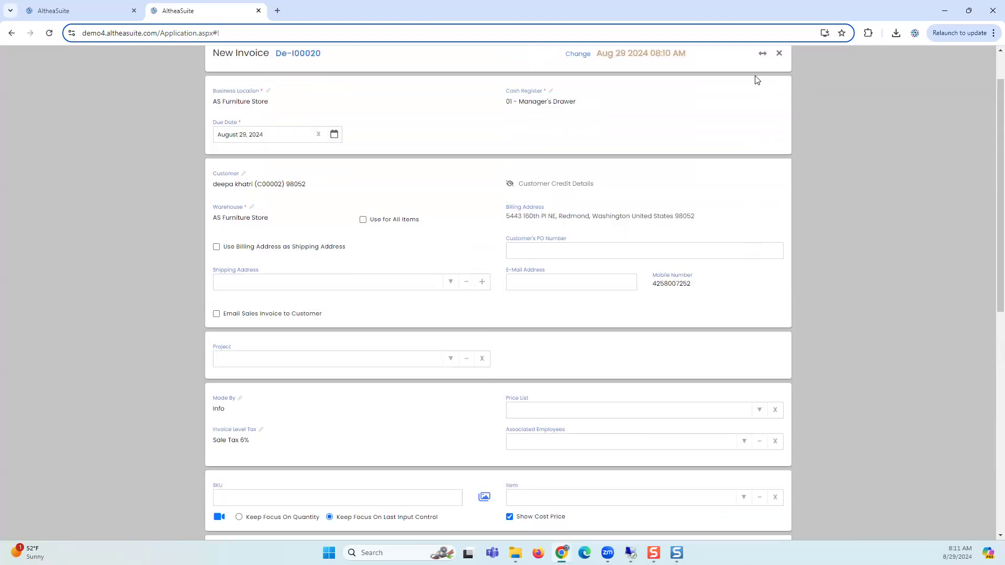
scroll(386, 361, down, 5)
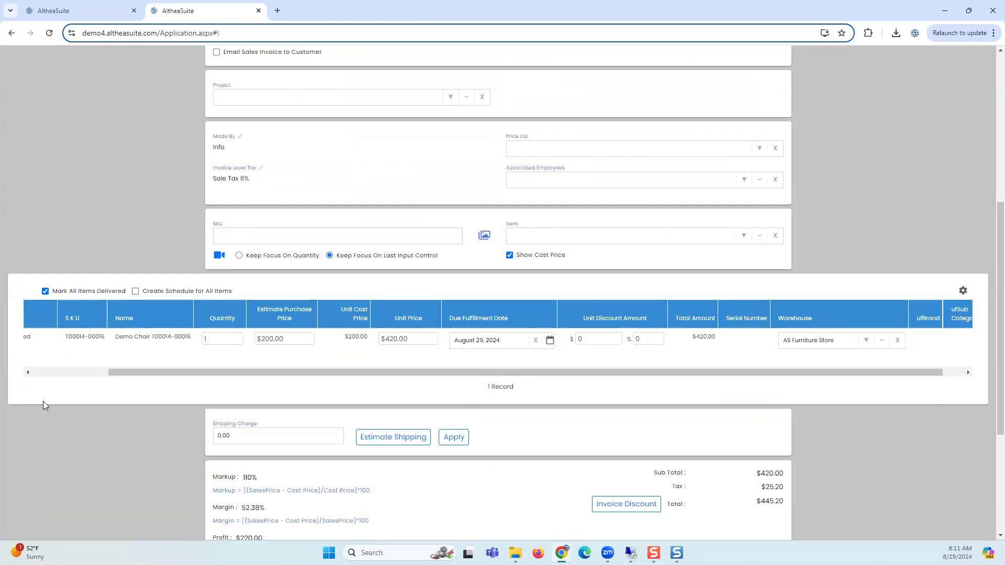
Close the new sales invoice and cancel it instead of holding it
click(279, 357)
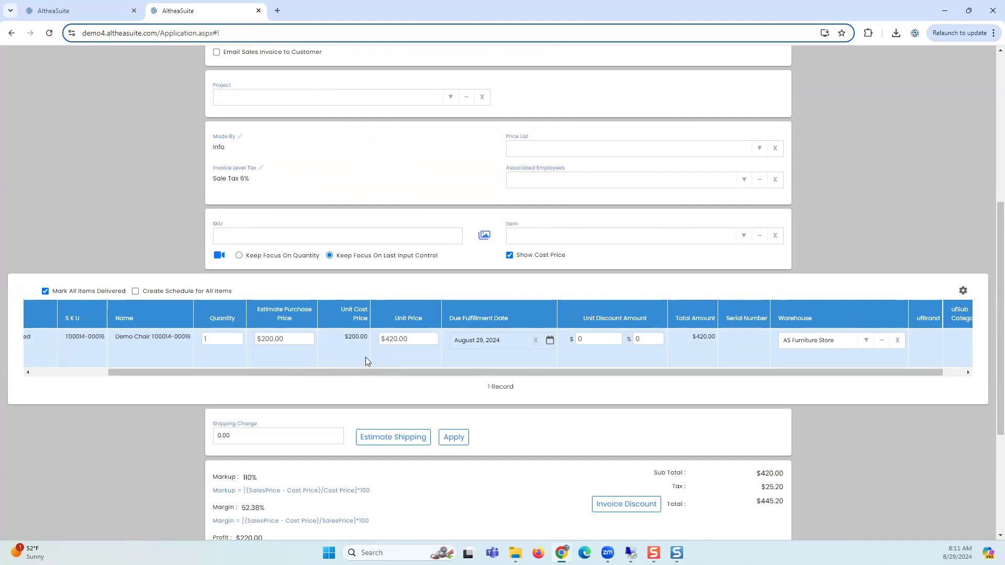
click(387, 434)
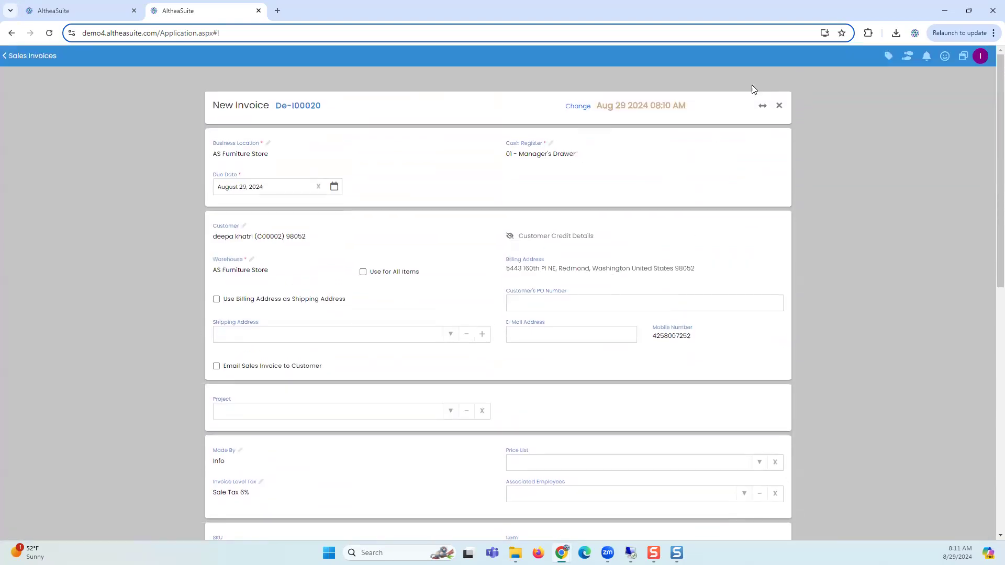
click(779, 106)
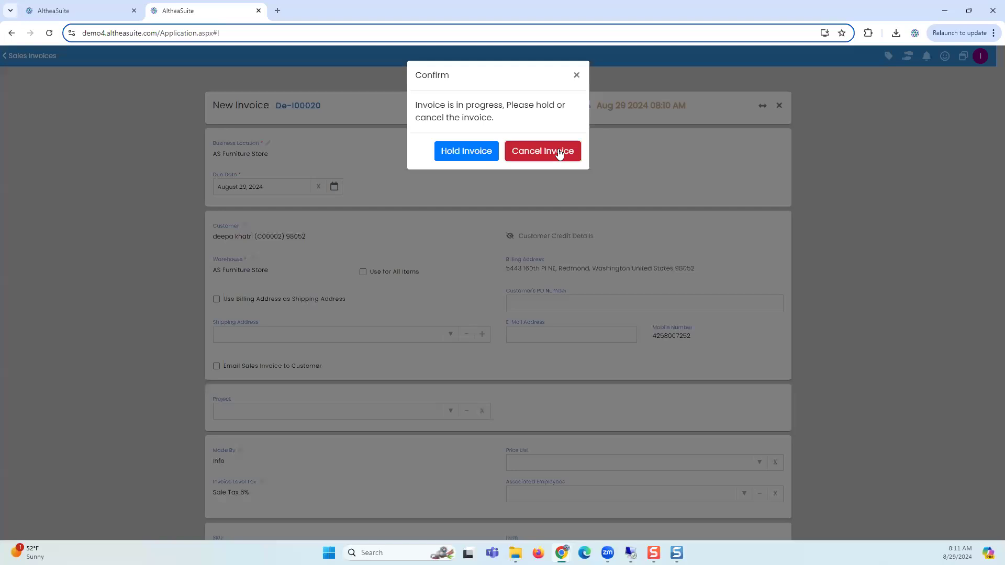
click(543, 151)
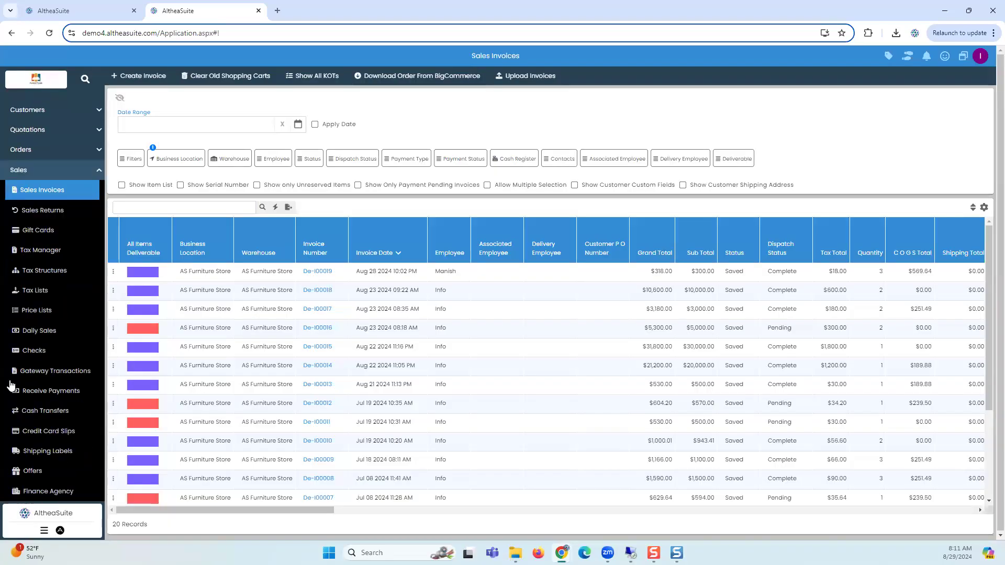
Open the inventory's Scratch And Dents list and create a new document with Demo Chair (T00014) as the original SKU
scroll(10, 386, down, 3)
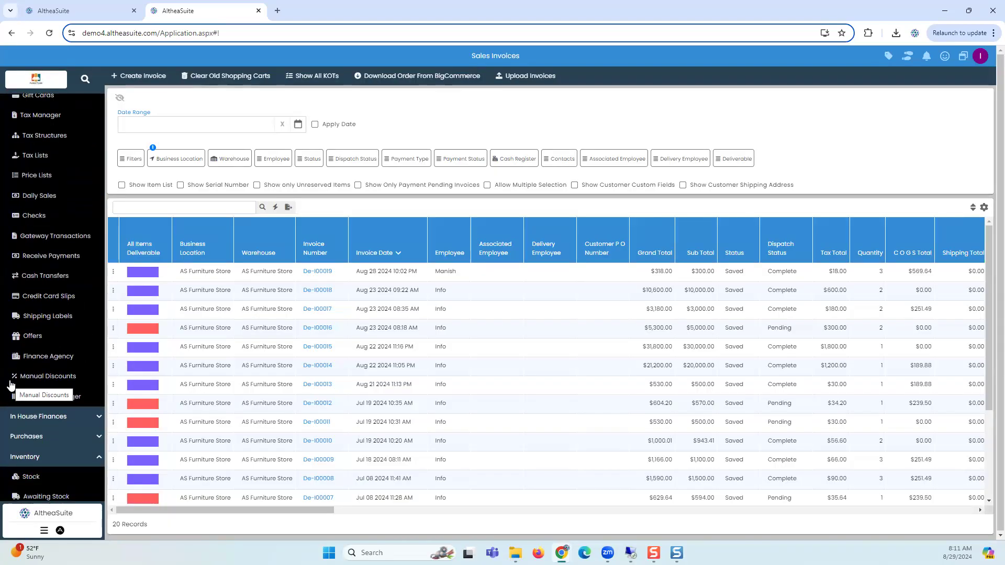
scroll(13, 392, down, 2)
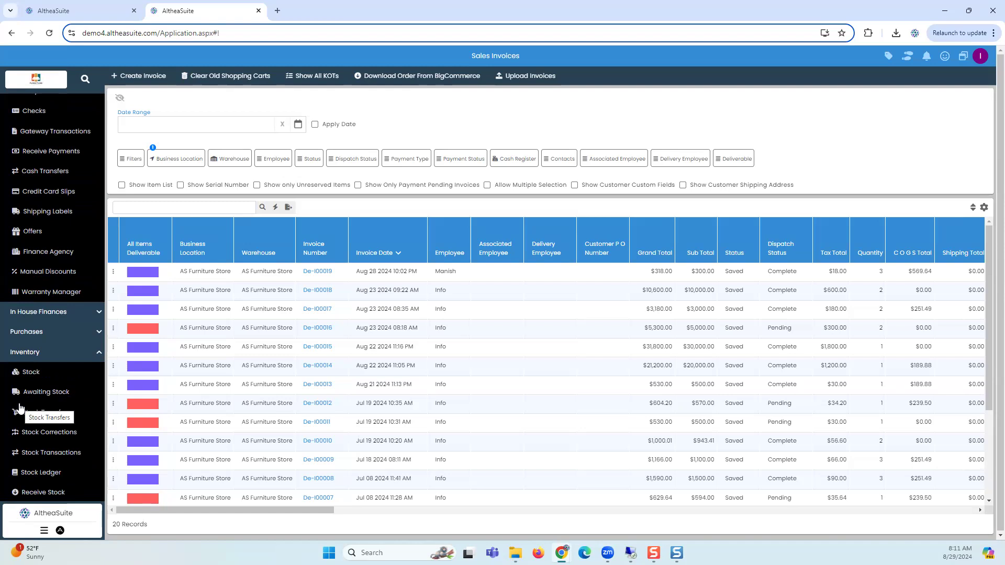
scroll(37, 440, down, 3)
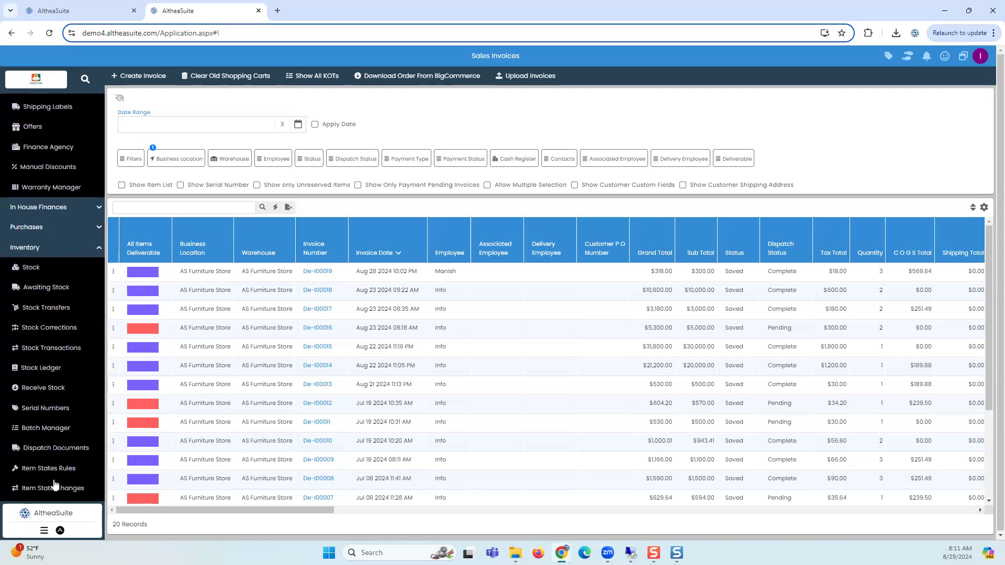
click(55, 459)
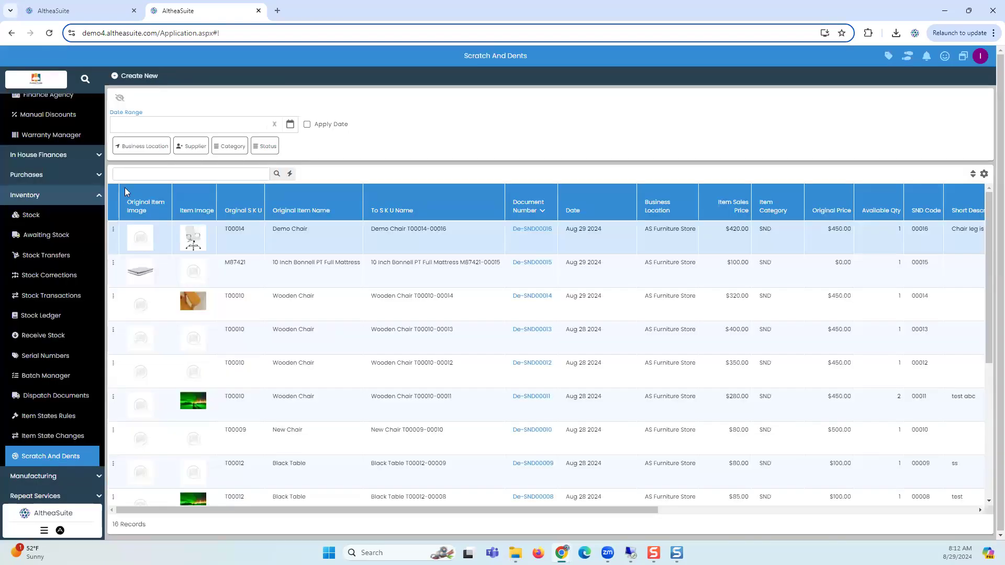
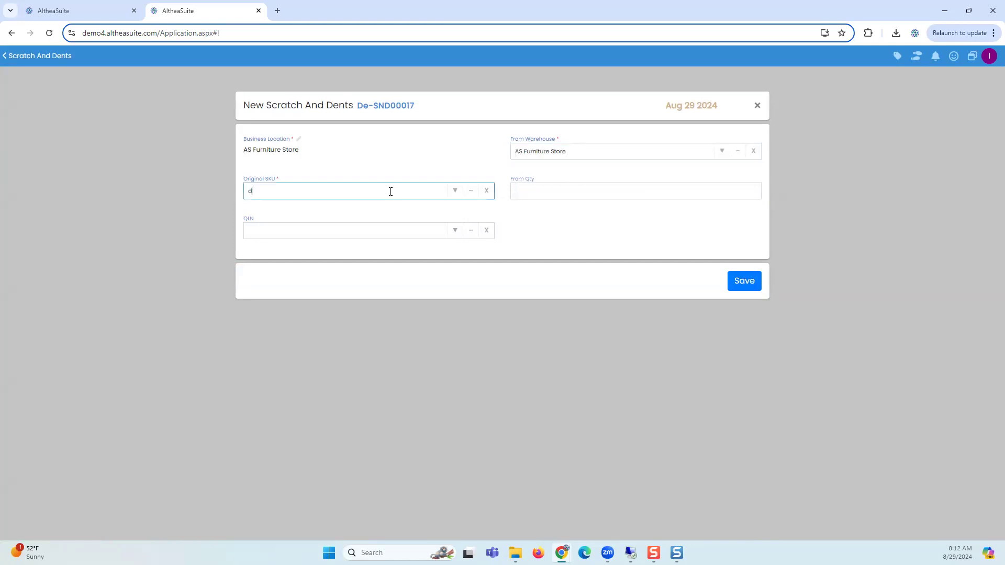
click(372, 210)
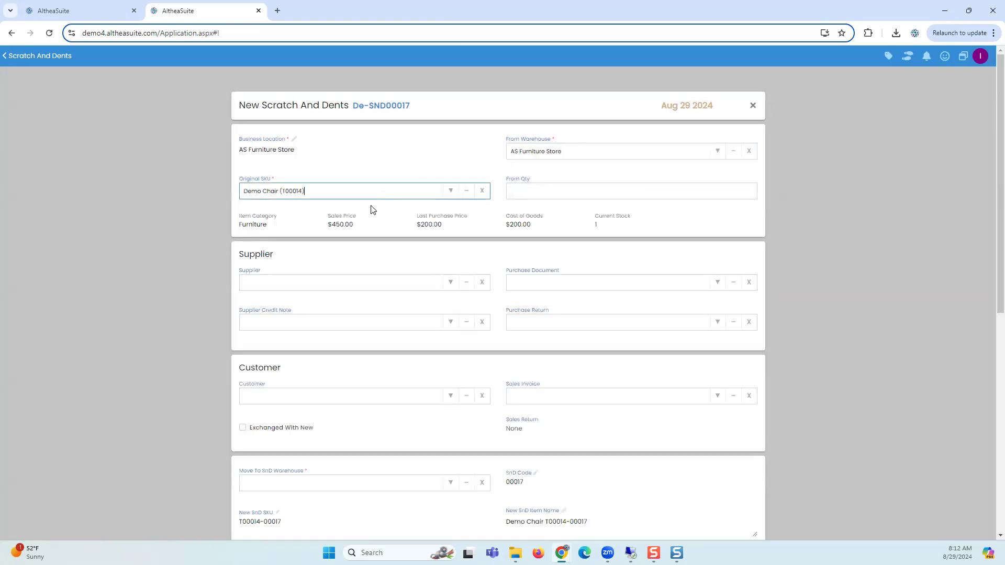
click(608, 224)
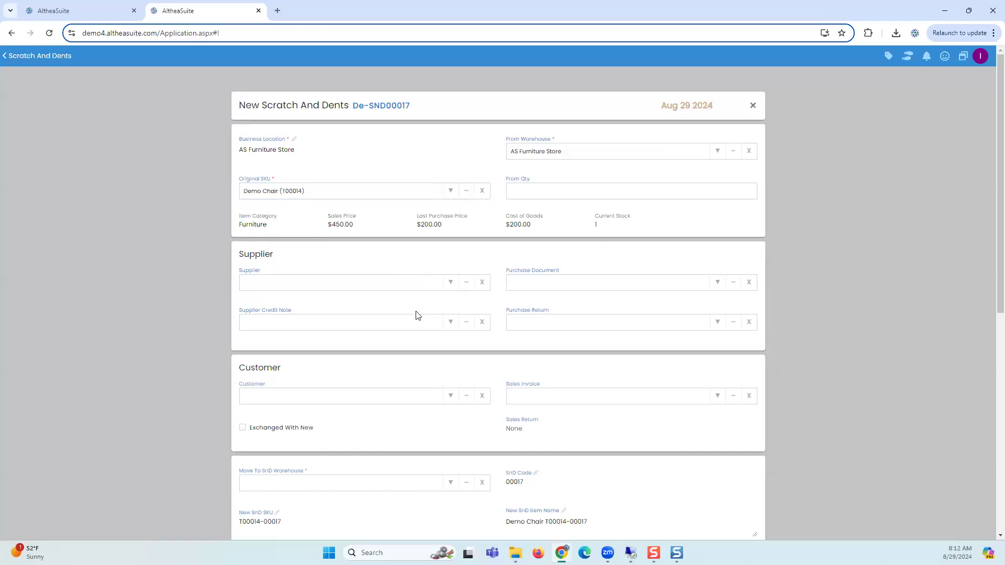
Set the document's Move To SnD Warehouse to SND
scroll(330, 344, down, 1)
click(374, 433)
text(scr)
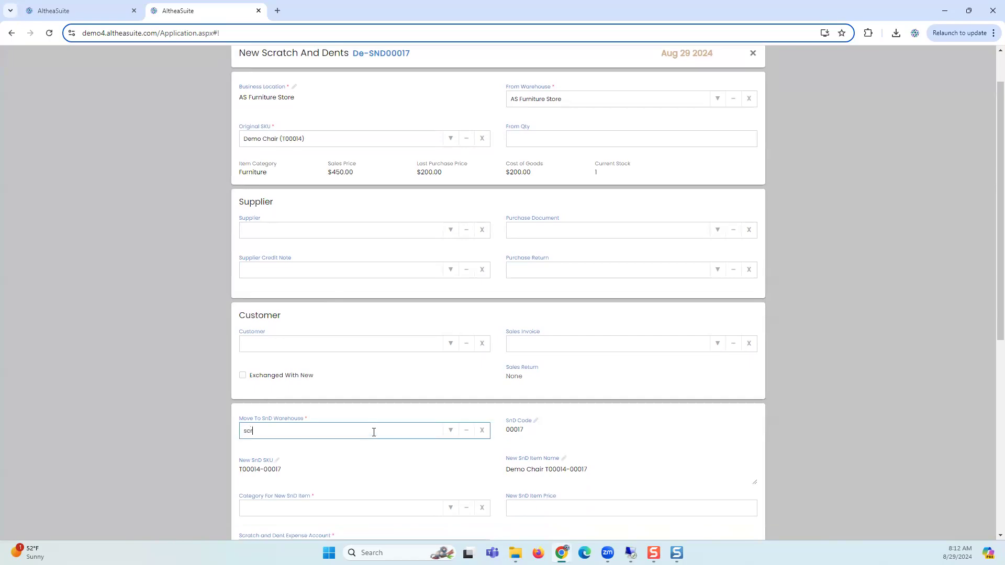
key(BackSpace)
key(BackSpace)
text(nd)
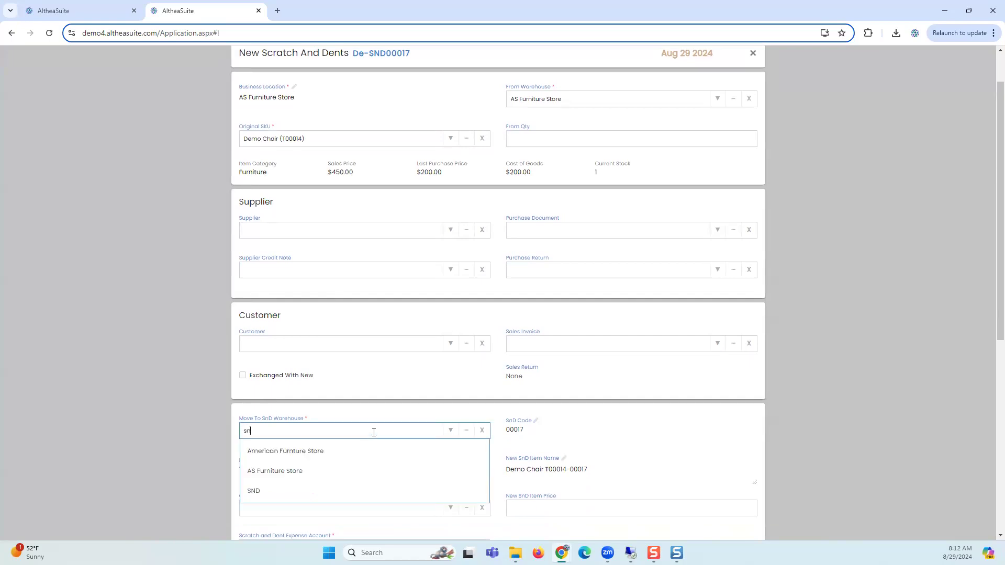
click(325, 451)
Set the new SnD item's category to SND and its expense account to Scratch and Dent
scroll(325, 446, down, 2)
click(372, 399)
text(snd)
click(333, 422)
click(343, 443)
text(scr)
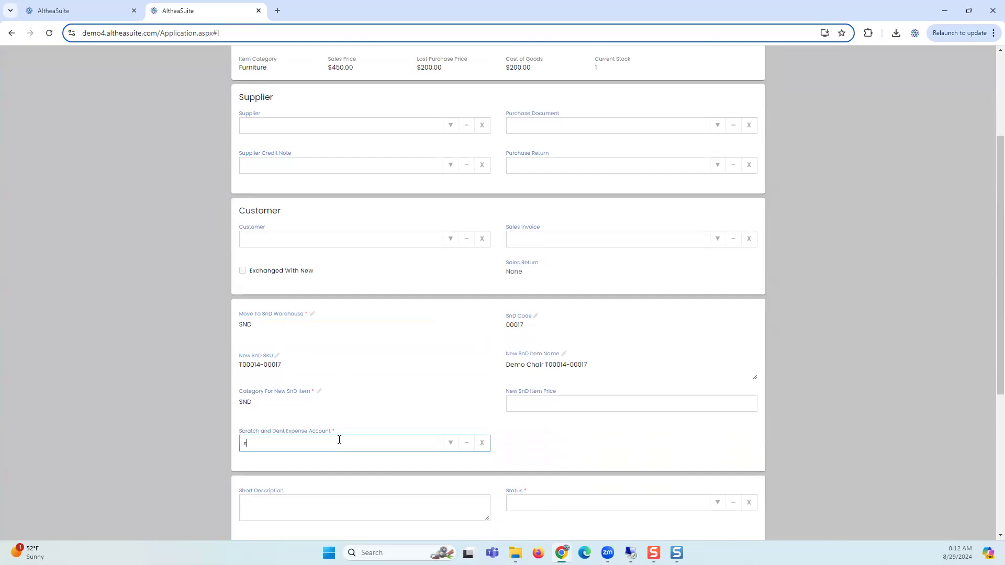
click(321, 465)
Link purchase document De-GRN00031 in the Supplier section of the Scratch and Dent document
scroll(358, 401, up, 3)
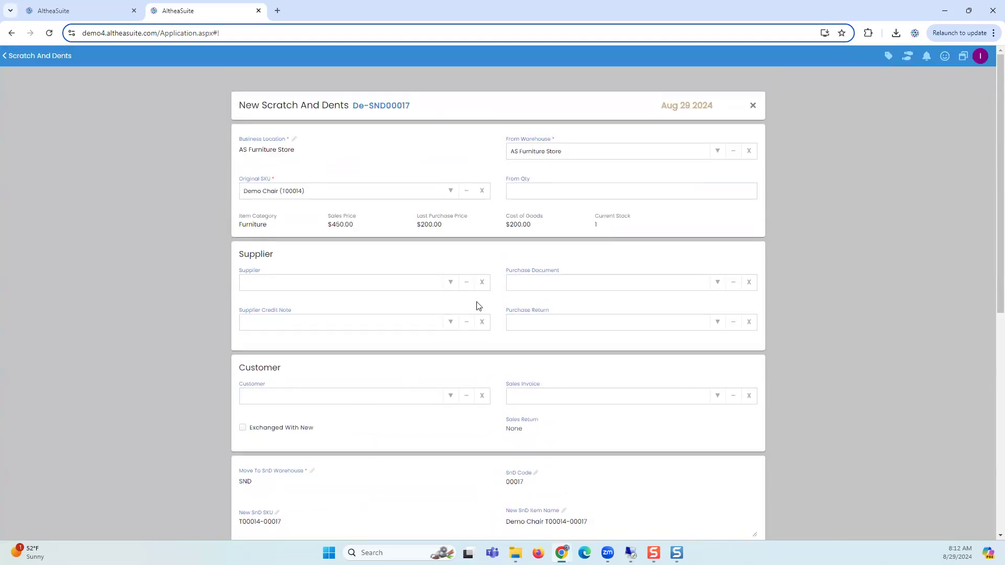
click(715, 284)
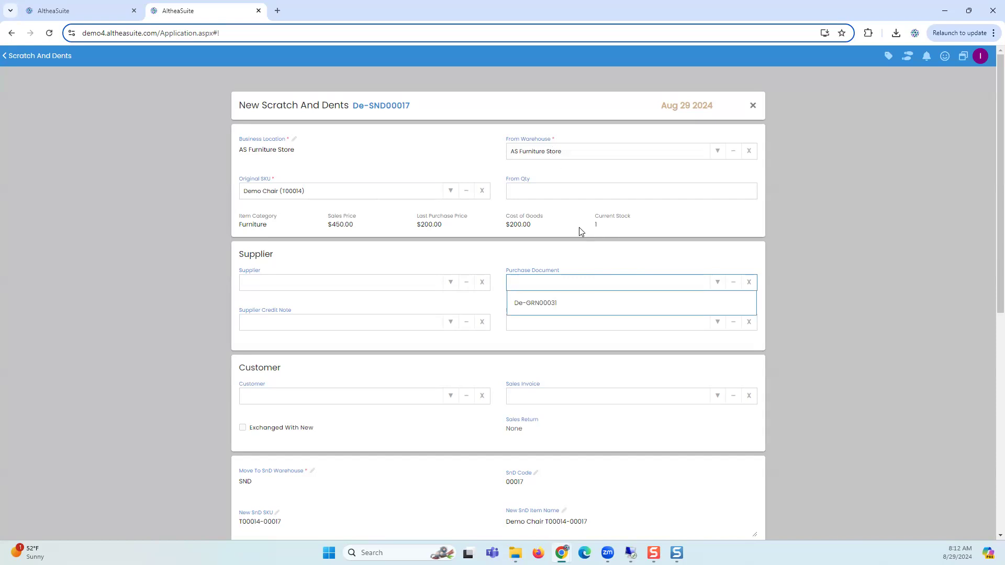
click(545, 302)
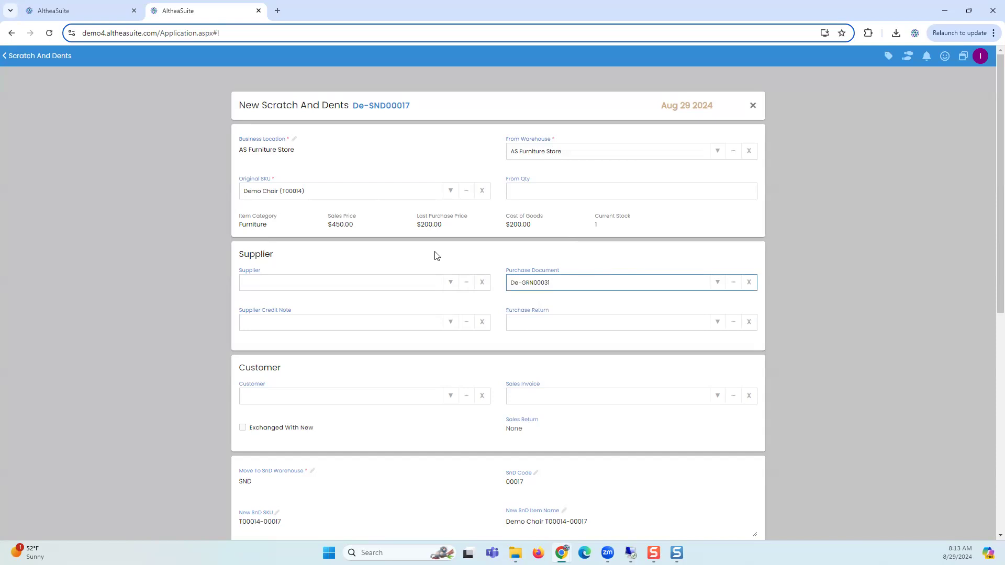
Set the New SnD Item Price to 180
scroll(471, 264, down, 2)
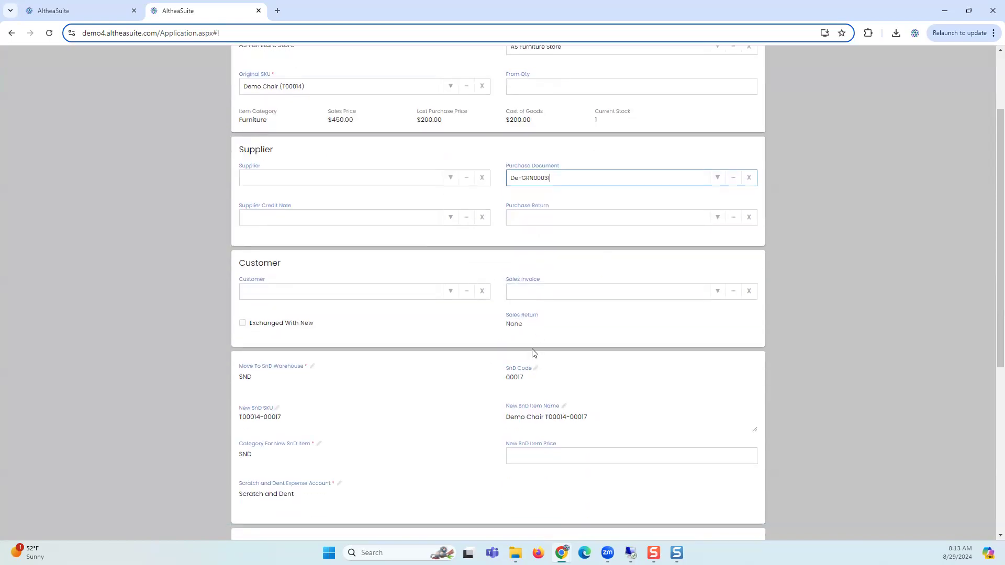
click(550, 453)
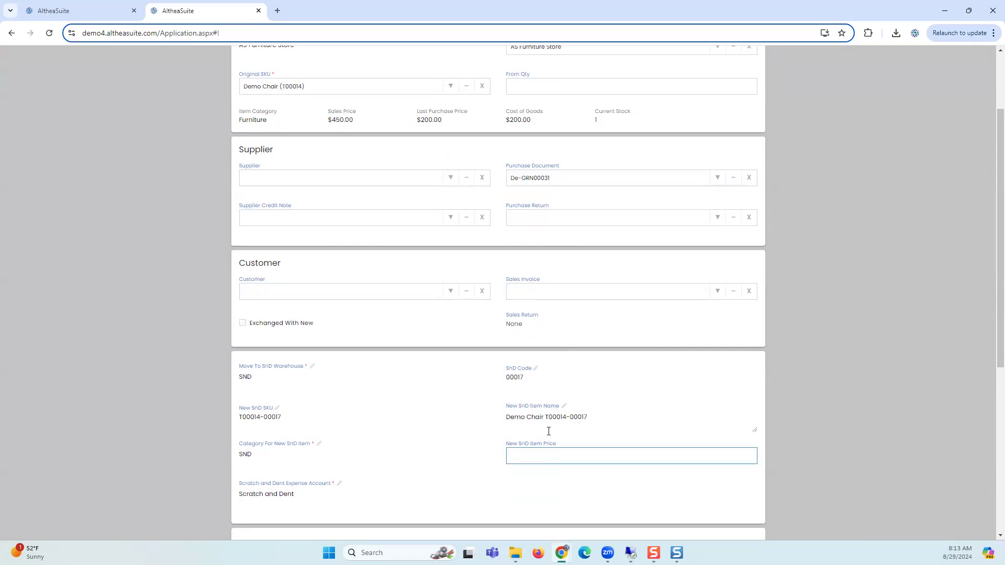
scroll(469, 294, up, 2)
scroll(474, 371, down, 2)
text(180)
click(443, 445)
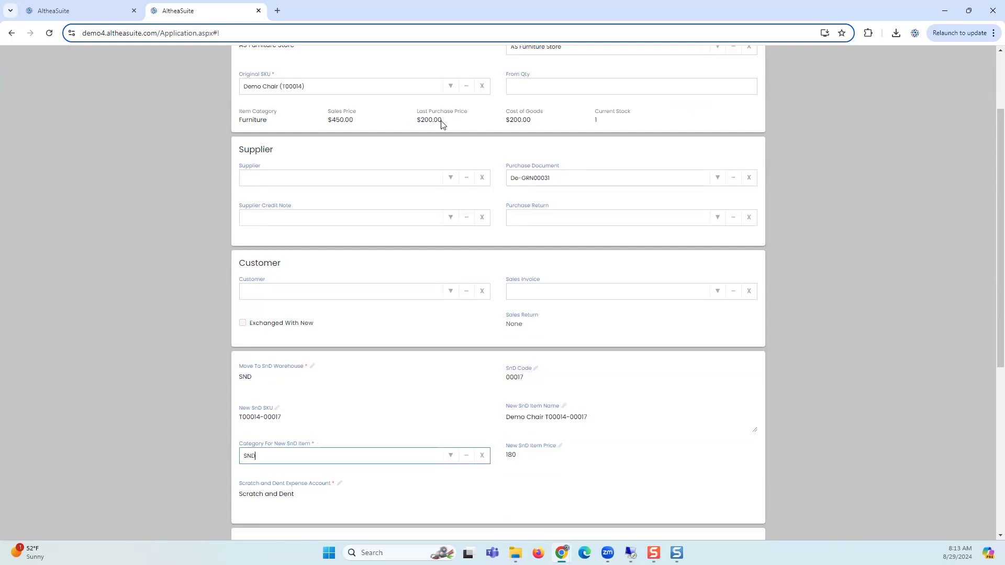
Enter "broken Leg" as the short description and set the document's status to New
scroll(503, 335, down, 3)
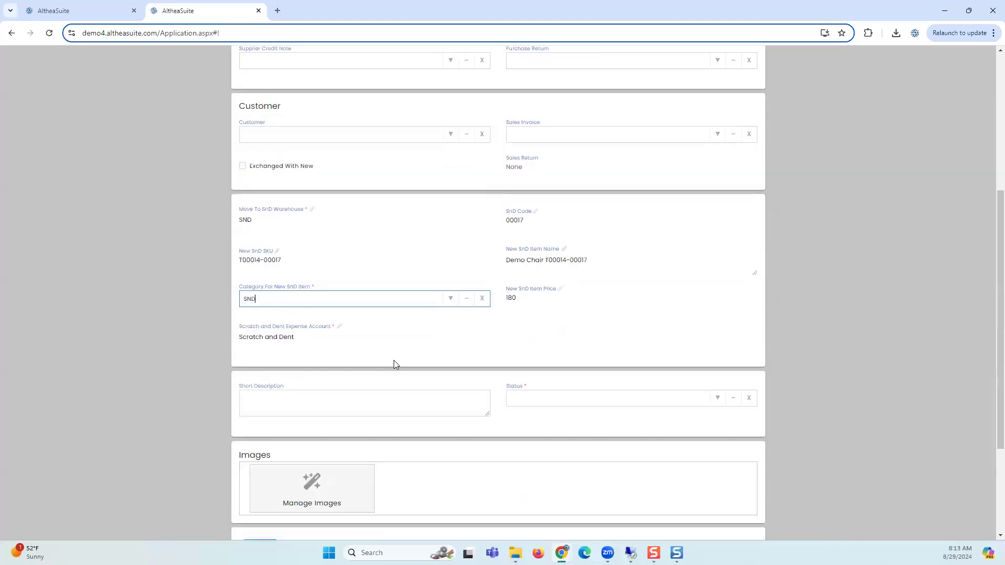
click(307, 406)
text(broken Le)
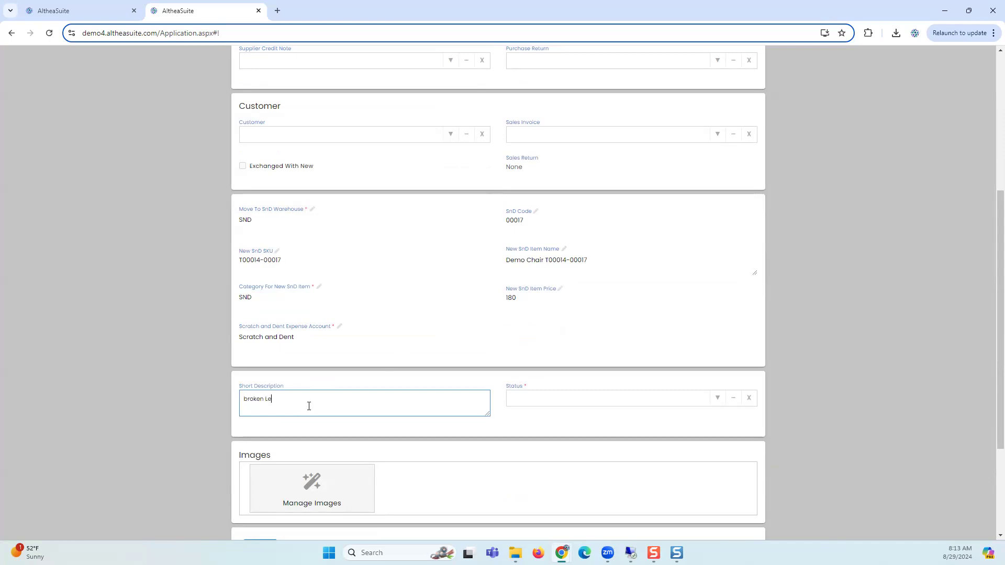
text(g)
click(716, 398)
click(623, 418)
Try to save the new Scratch and Dent document
scroll(628, 372, down, 2)
scroll(611, 362, down, 1)
click(741, 510)
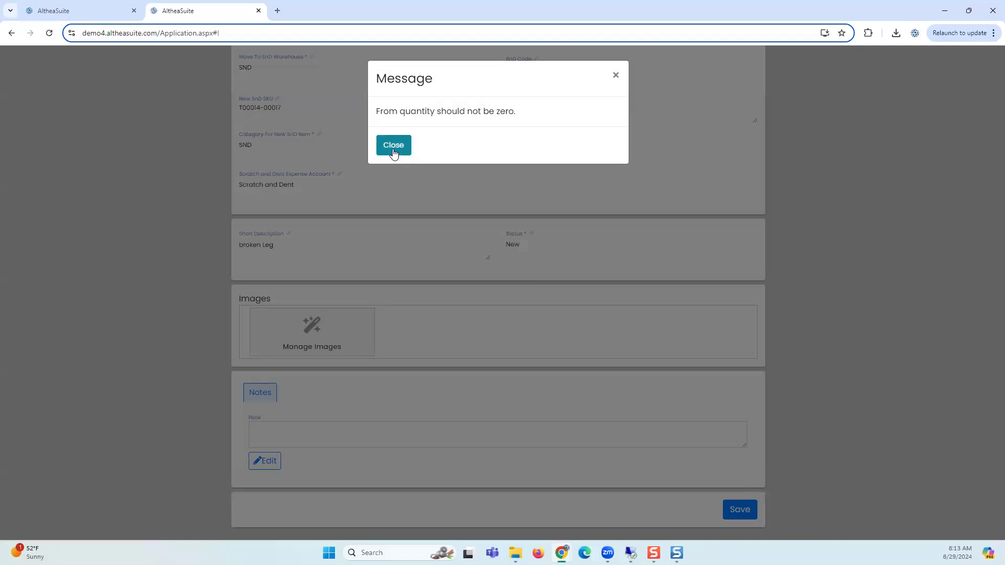
click(393, 146)
Set the From Qty for the Demo Chair to 1 and save the Scratch and Dent document
scroll(500, 209, up, 4)
scroll(500, 202, up, 4)
click(527, 191)
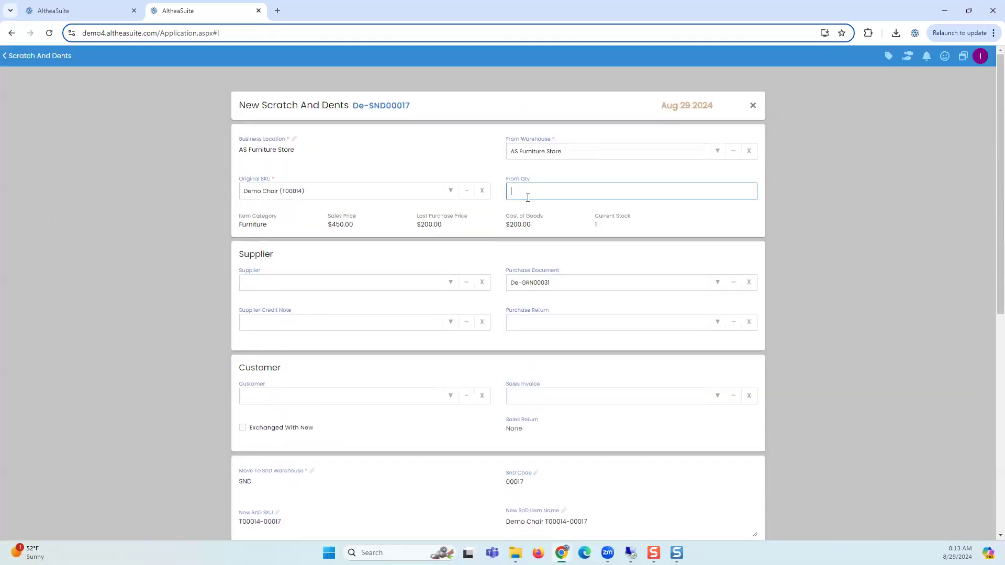
text(1)
click(564, 265)
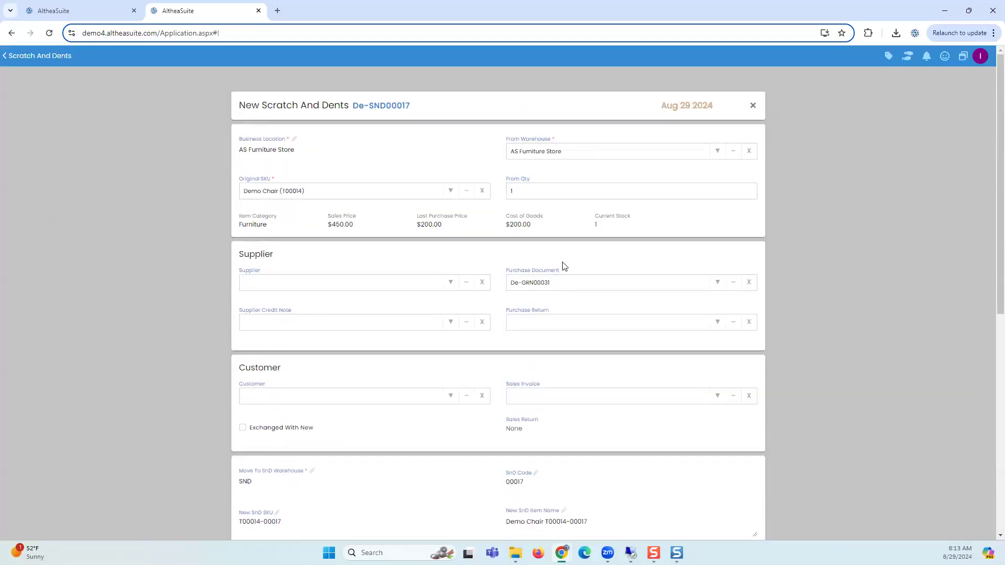
scroll(555, 294, down, 1)
scroll(555, 294, down, 10)
click(740, 510)
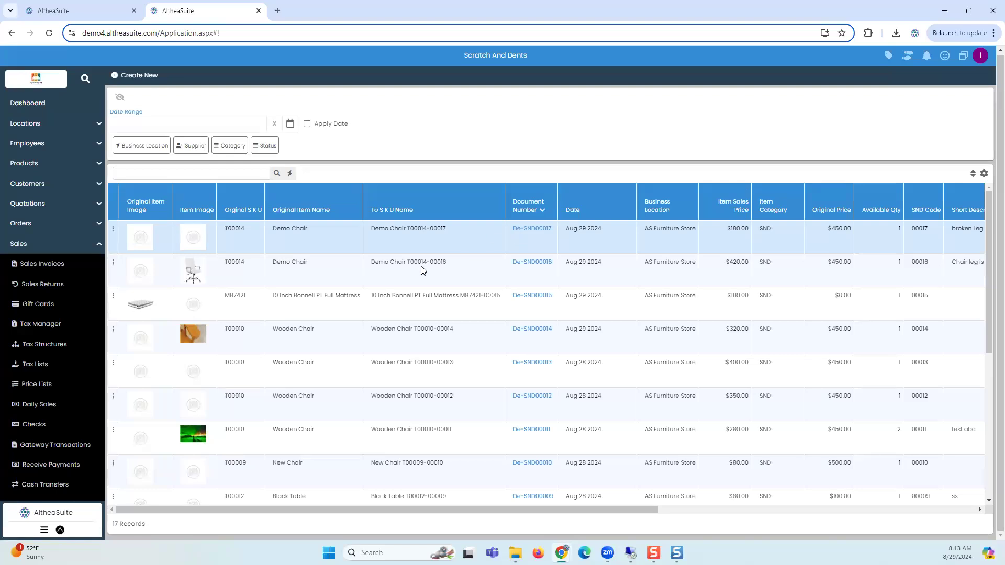
Open the Financial Transactions in Finance Books and examine the ledger entries for the new Scratch and Dent document
scroll(65, 365, down, 7)
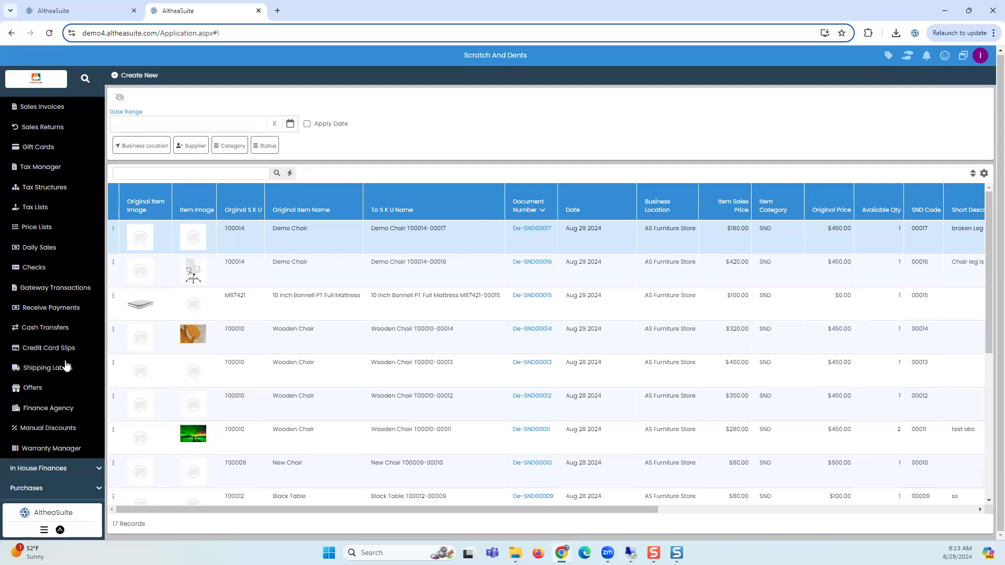
scroll(43, 441, down, 4)
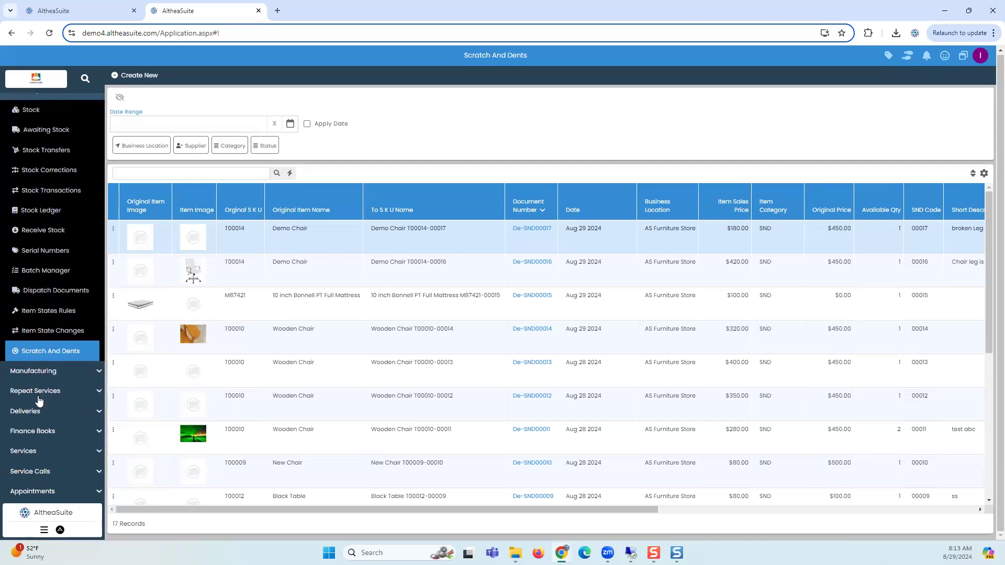
click(44, 430)
scroll(44, 419, down, 4)
click(55, 263)
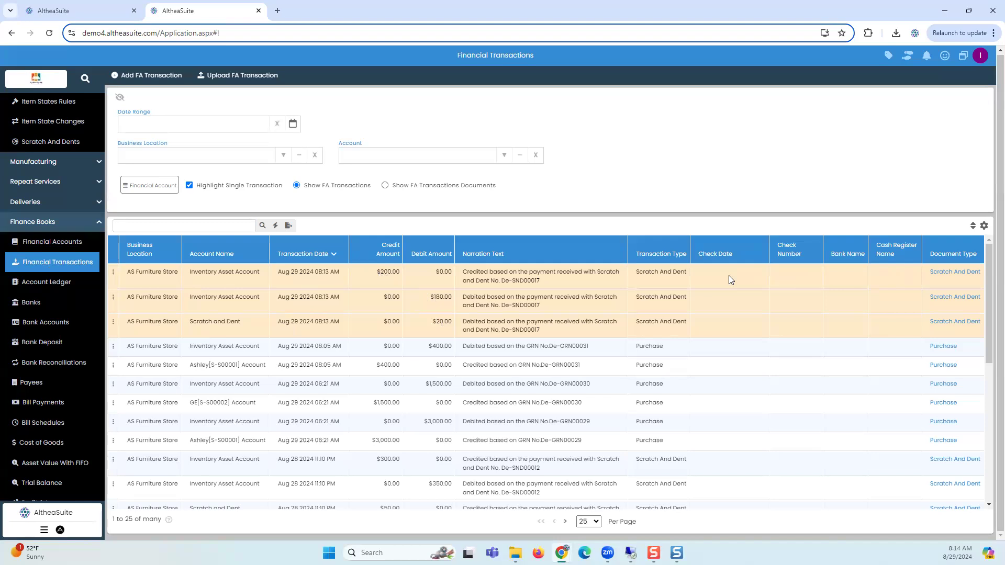
Open the sales invoices list and issue a sales return for the most recent invoice
click(42, 250)
scroll(53, 277, up, 10)
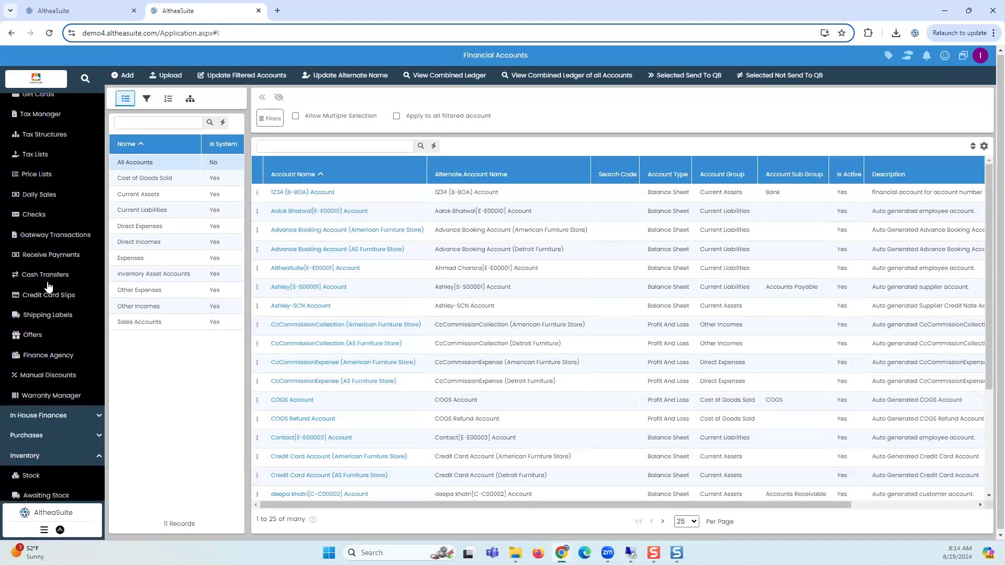
scroll(48, 286, up, 4)
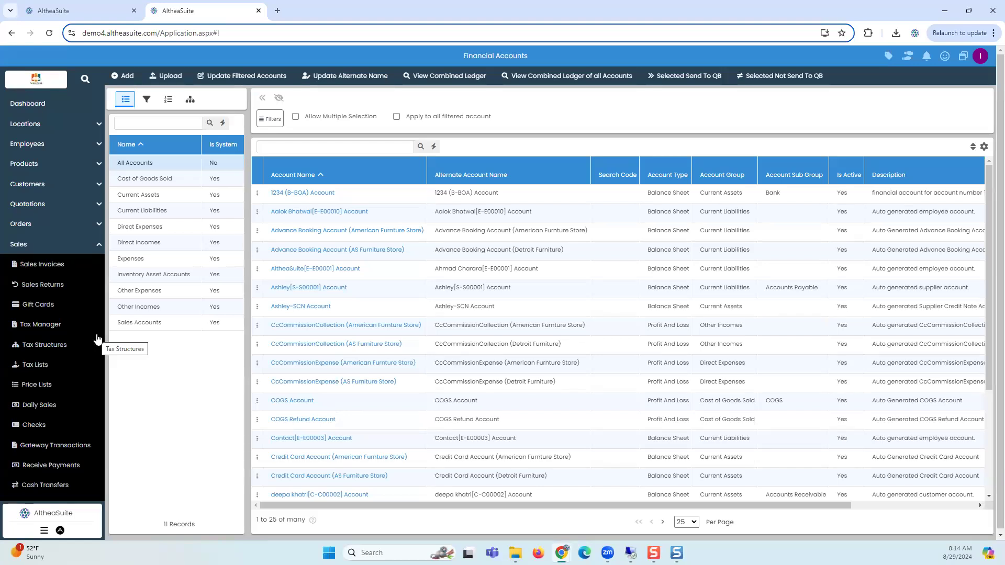
click(55, 268)
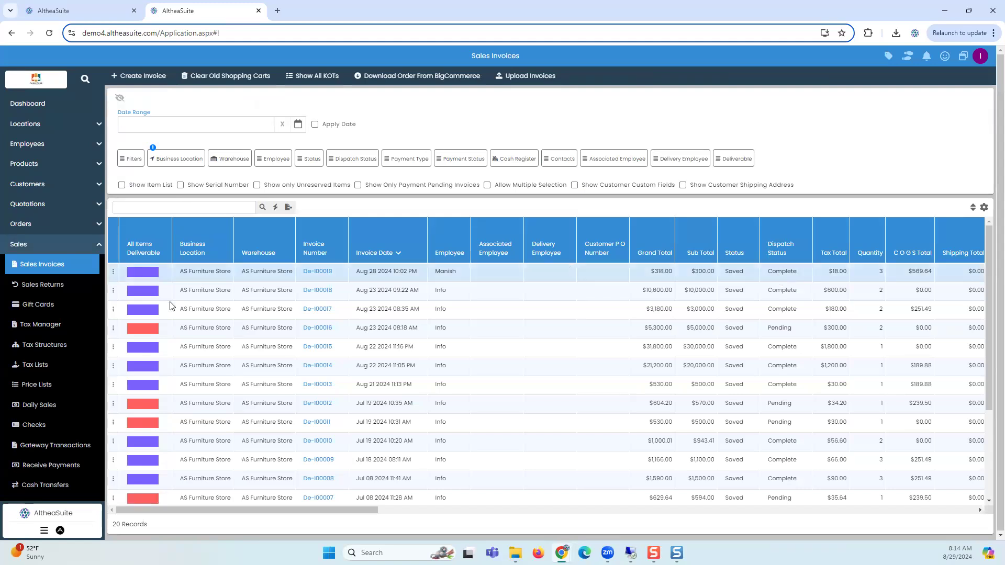
click(113, 271)
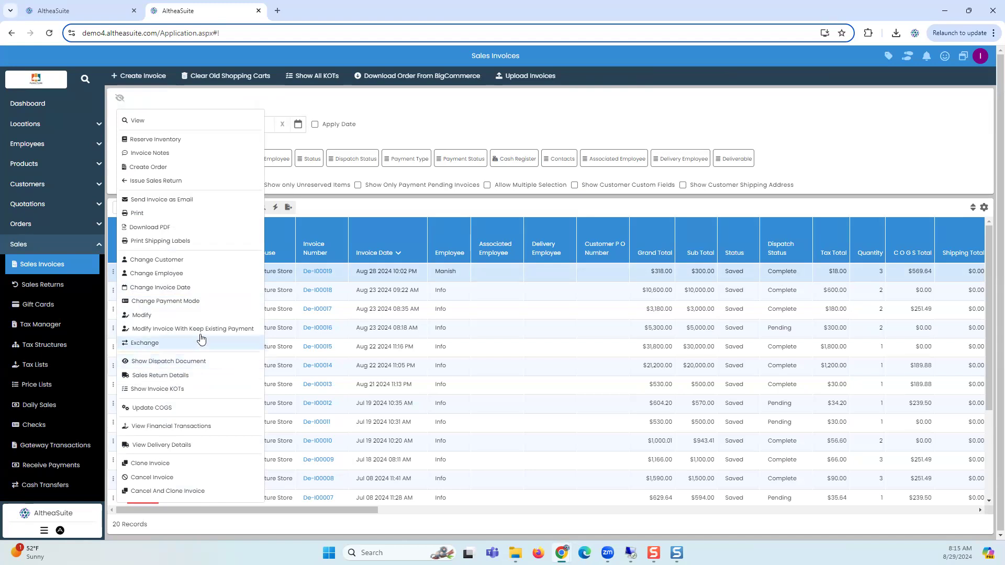
click(178, 181)
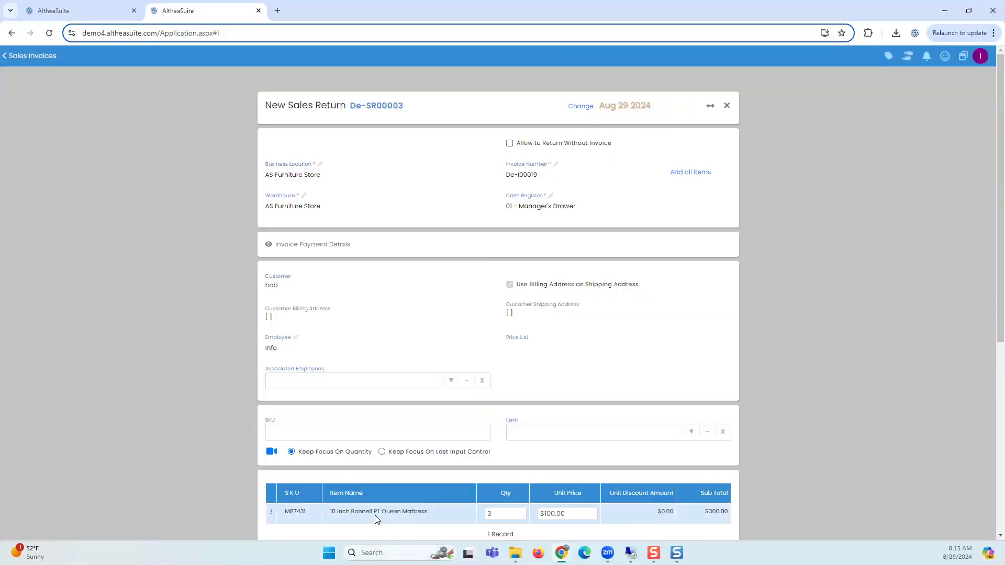
Set the return quantity of the 10 Inch Bonnell PT Queen Mattress to 1
scroll(385, 512, down, 1)
text(1)
click(402, 482)
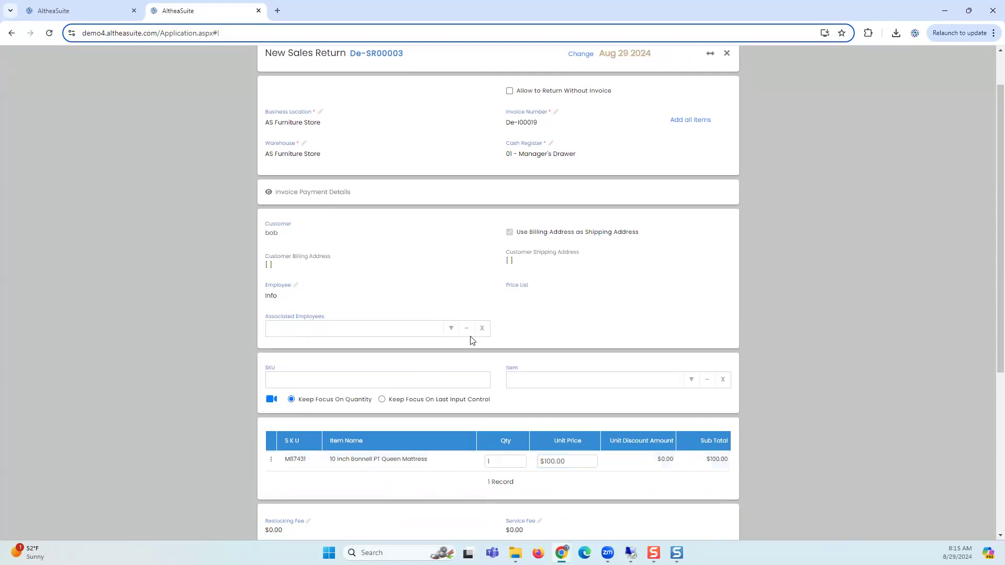
Refund the full $106.00 in cash, create the sales return, and mark the customer as unavailable to sign
scroll(471, 340, up, 1)
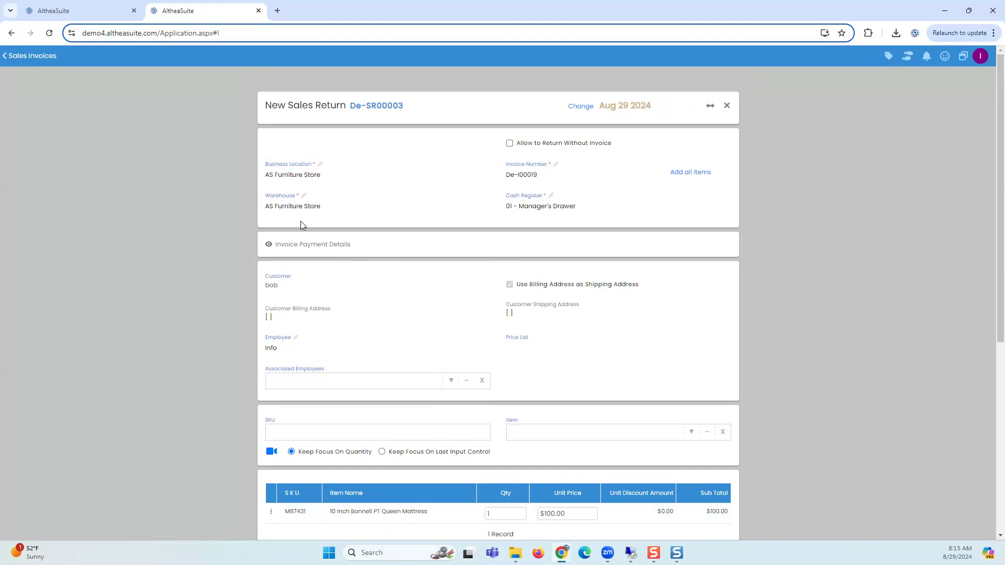
scroll(427, 332, down, 6)
click(473, 431)
click(711, 510)
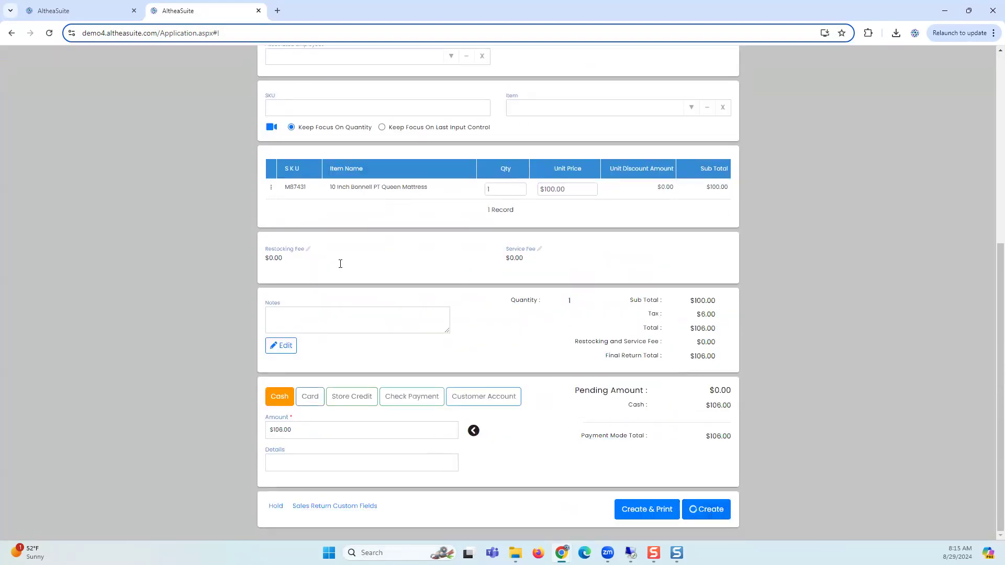
scroll(325, 383, down, 1)
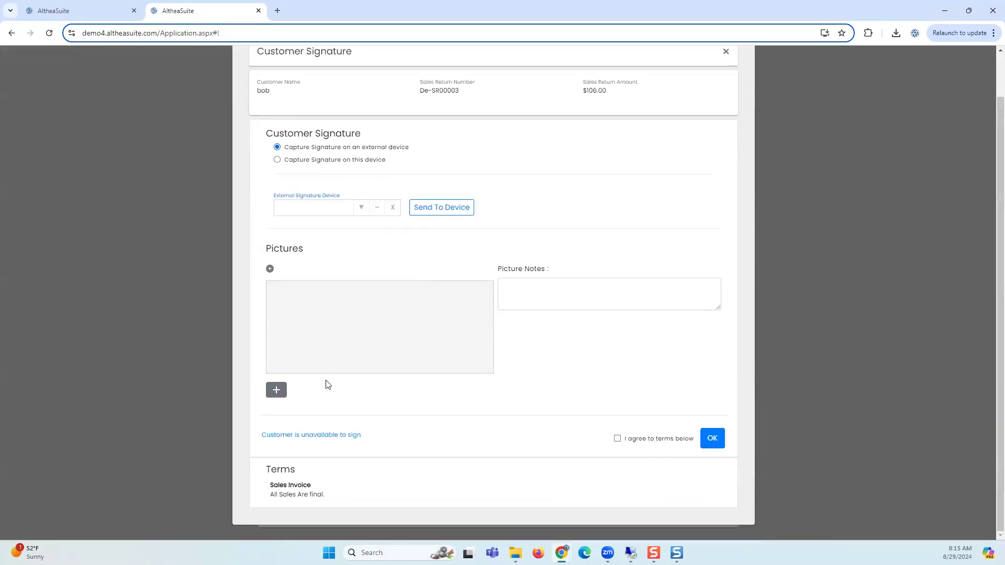
click(317, 435)
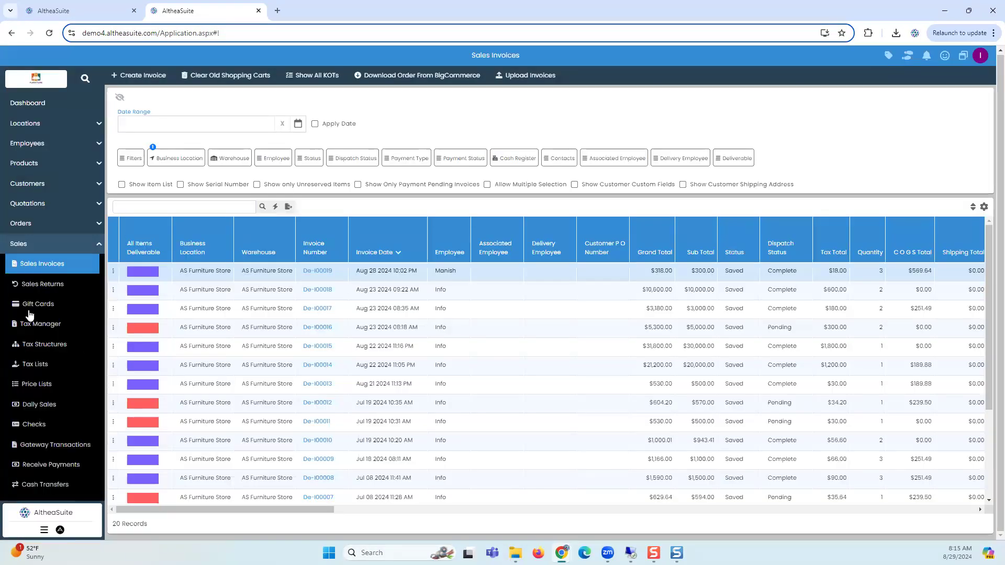
scroll(51, 378, down, 2)
click(47, 381)
scroll(46, 398, down, 5)
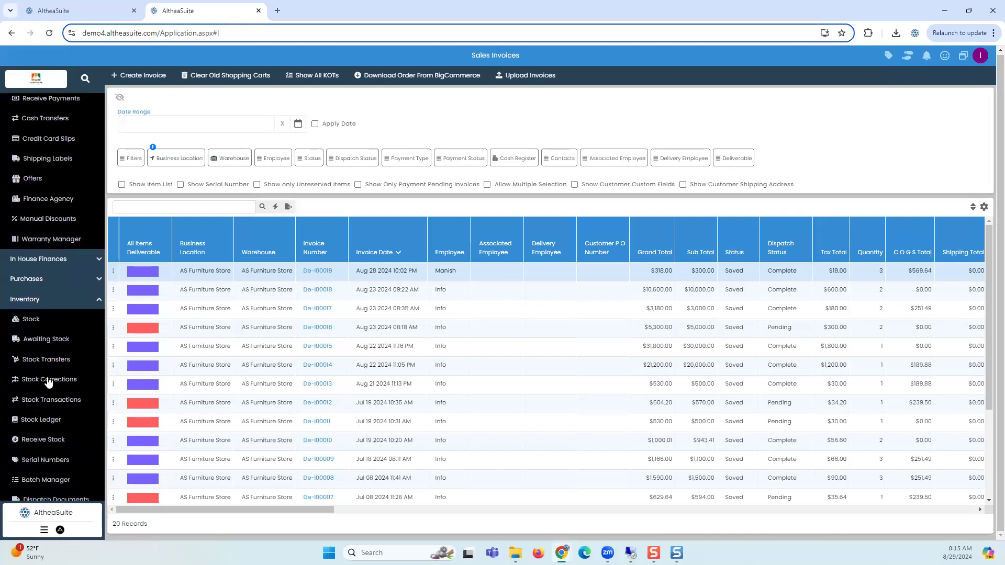
click(45, 461)
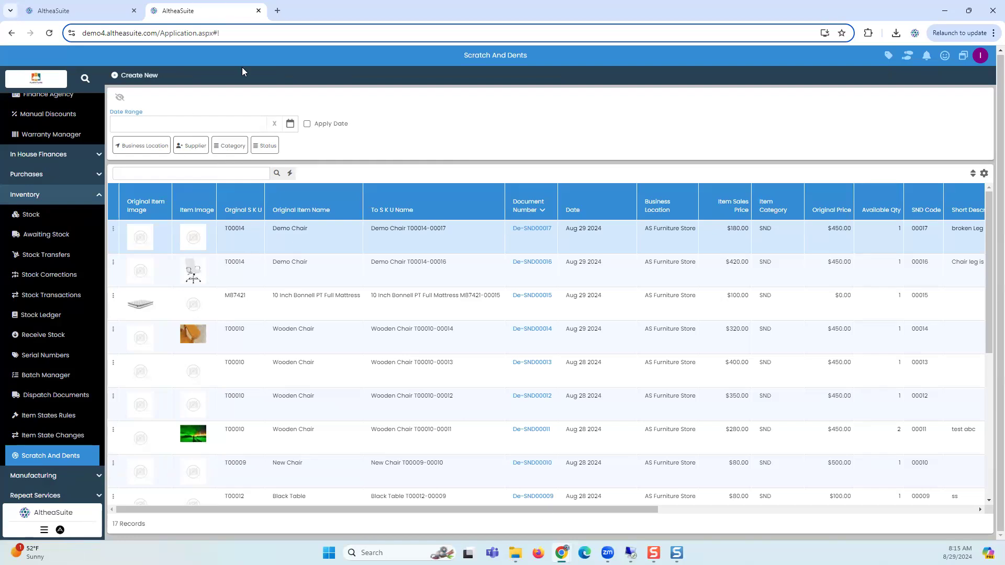
click(140, 76)
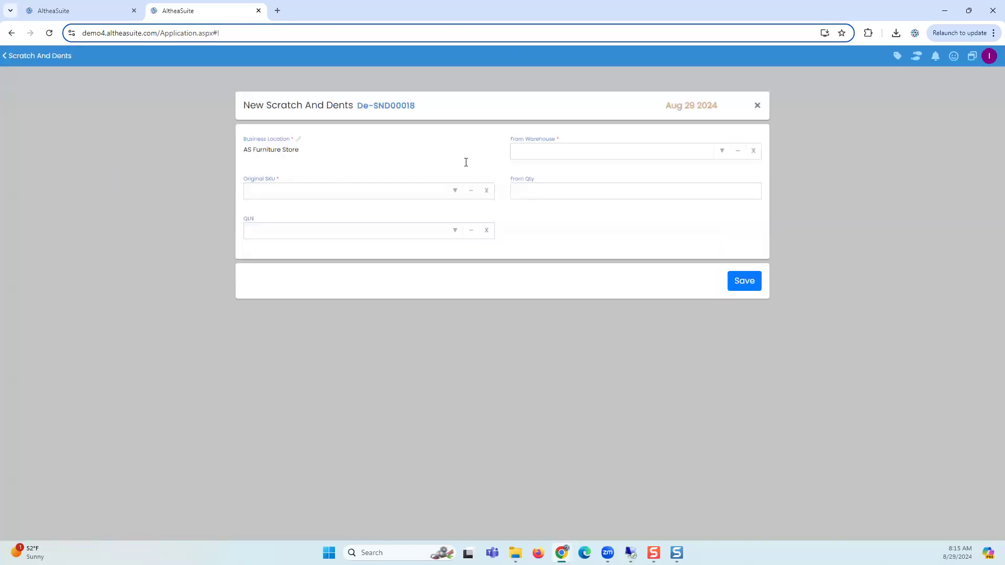
click(717, 155)
click(655, 176)
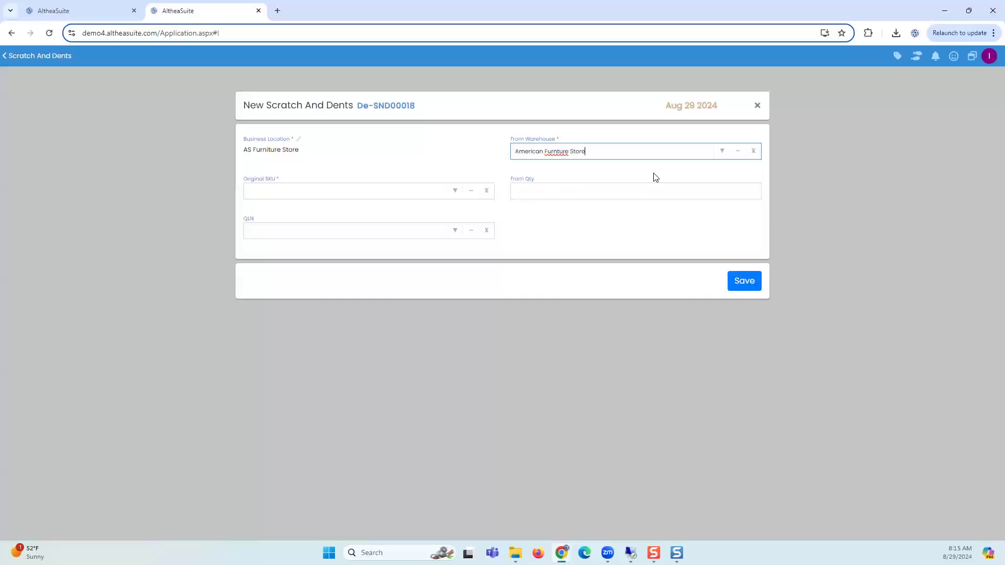
click(718, 153)
click(664, 188)
click(418, 195)
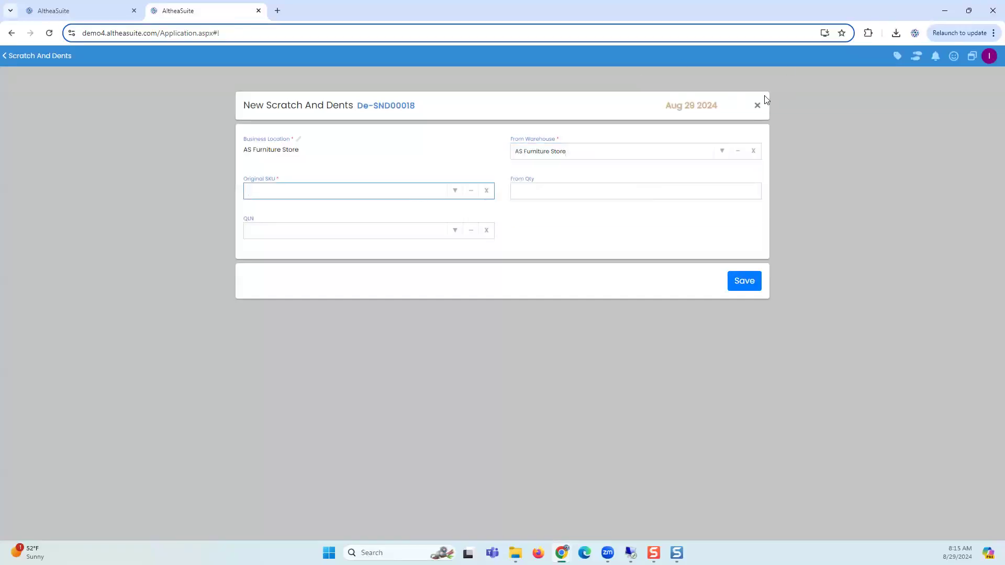
click(756, 105)
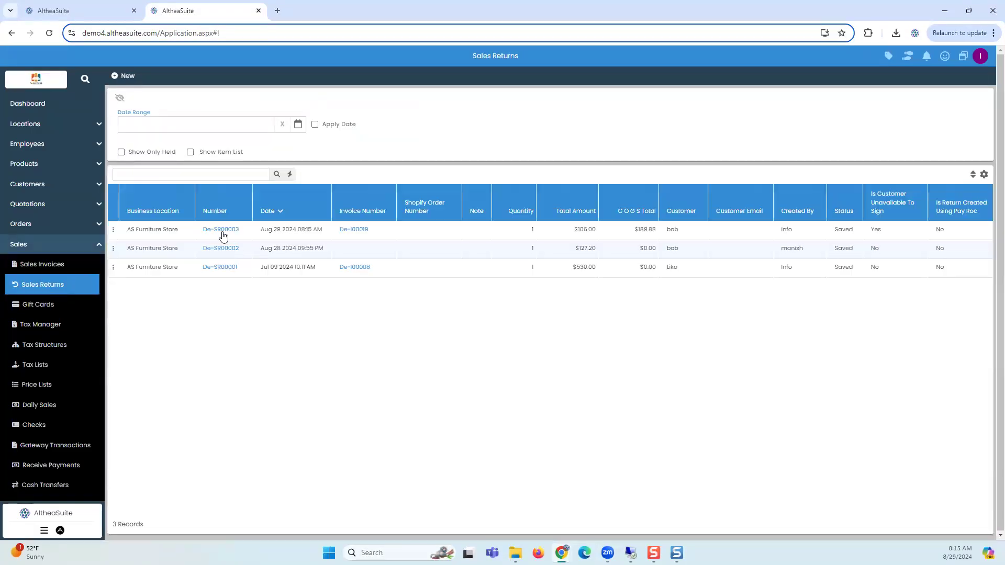
Look up the SKU of the returned mattress in the newest sales return, then return to the list
click(220, 233)
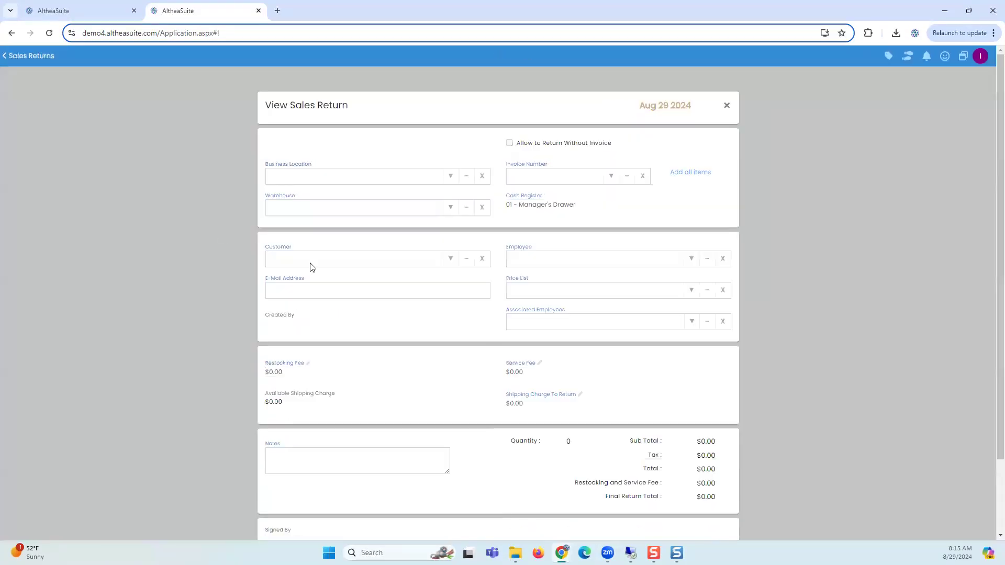
drag(309, 417, 276, 419)
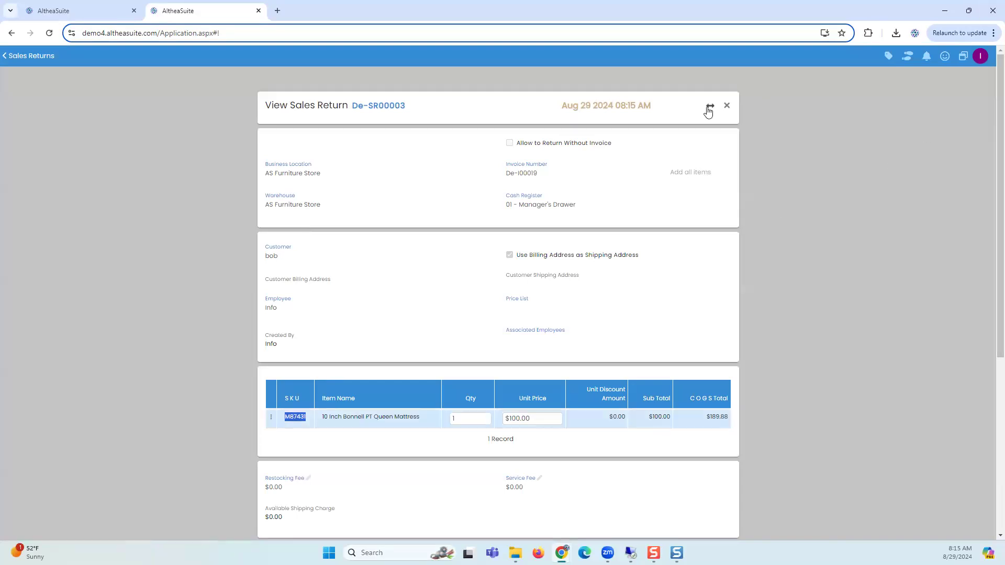
click(726, 105)
scroll(33, 426, down, 3)
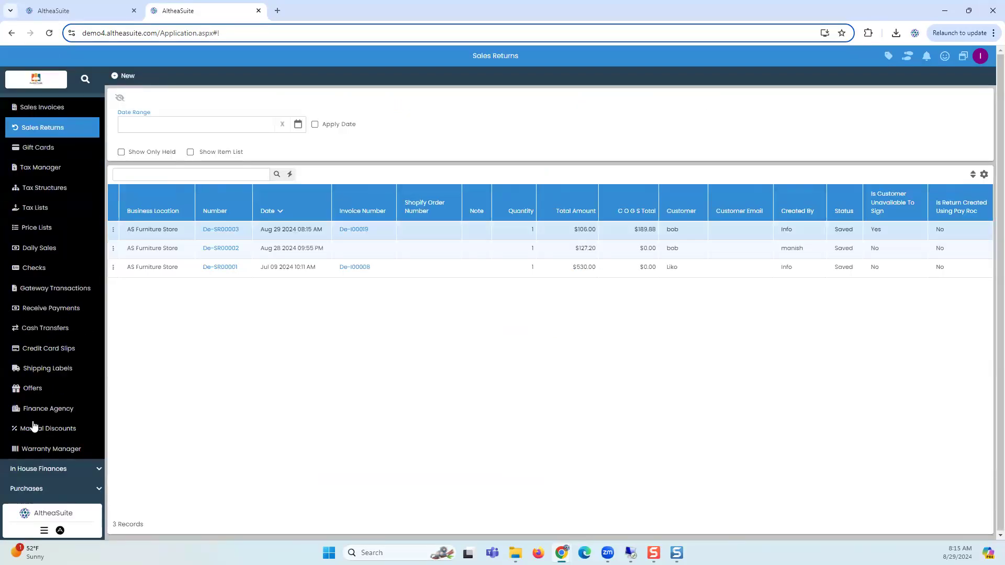
scroll(46, 340, down, 1)
scroll(50, 366, down, 4)
click(43, 456)
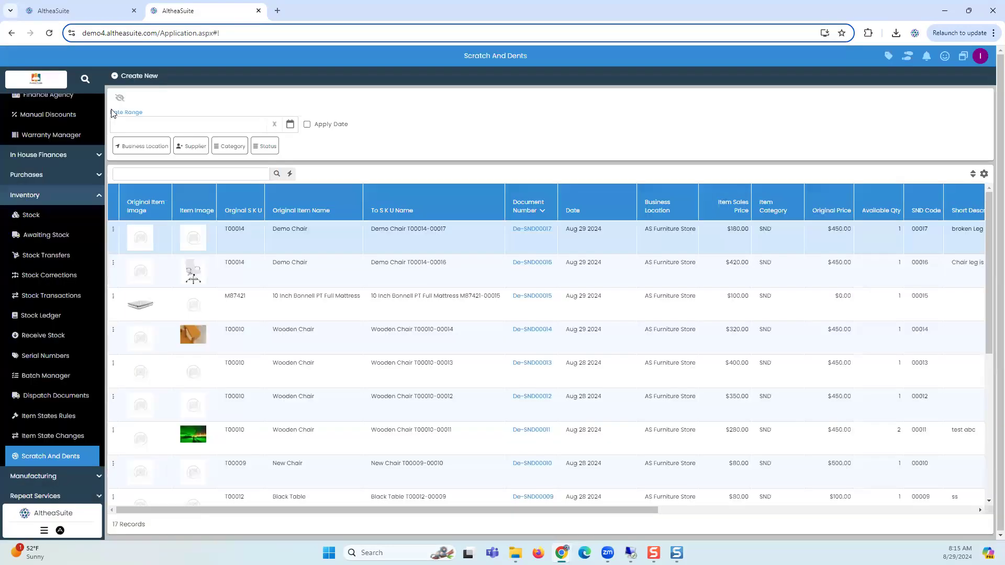
click(133, 76)
click(722, 151)
click(669, 171)
click(721, 150)
click(664, 193)
click(368, 196)
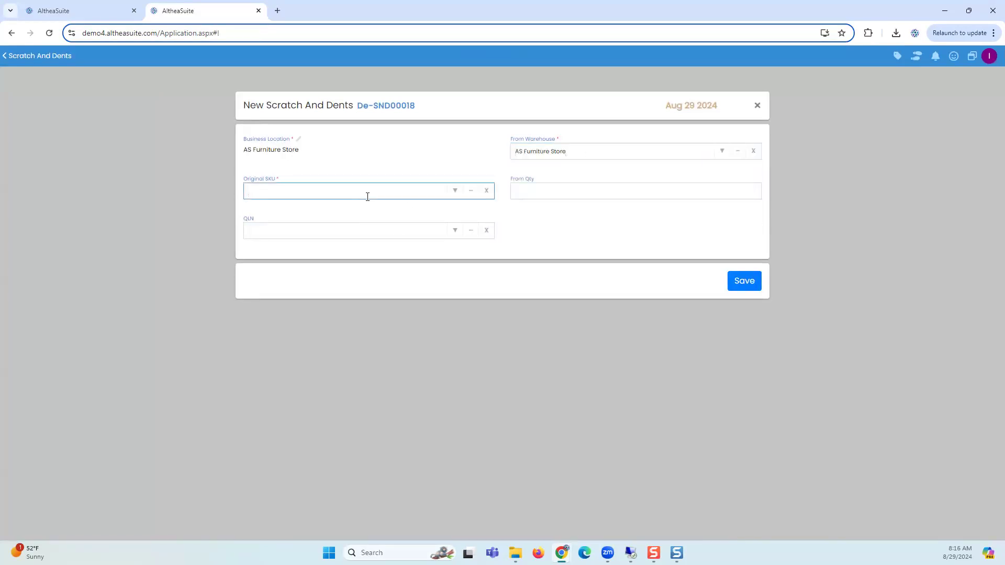
text(M87431)
click(345, 209)
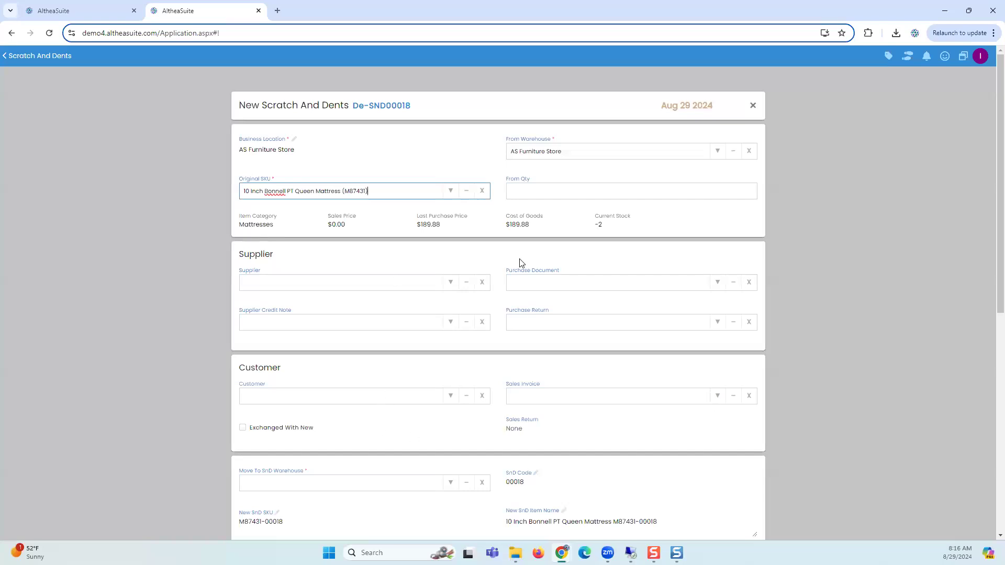
click(752, 105)
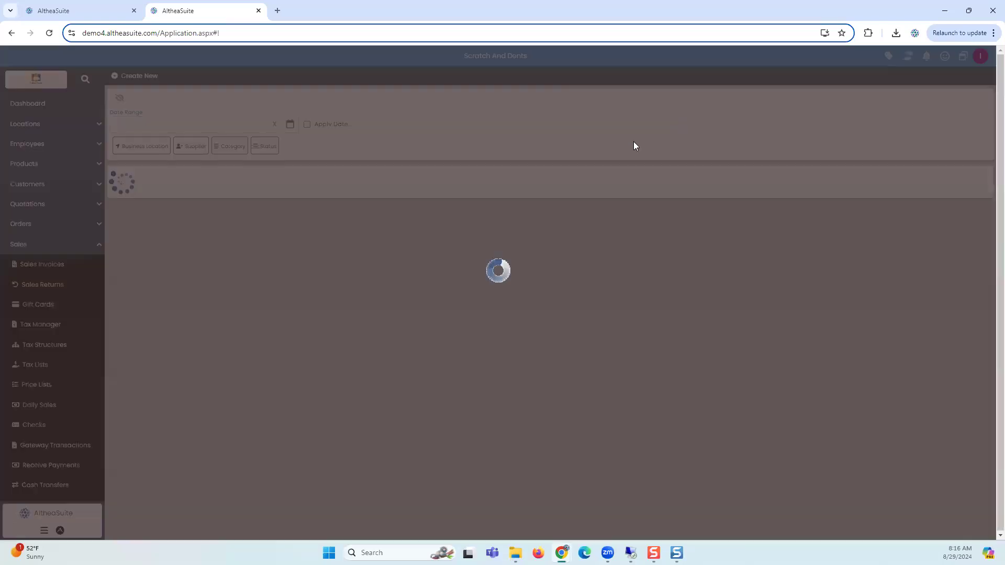
Open the newest sales return and create a Scratch and Dent document from its 10 Inch Bonnell PT Queen Mattress line
click(50, 285)
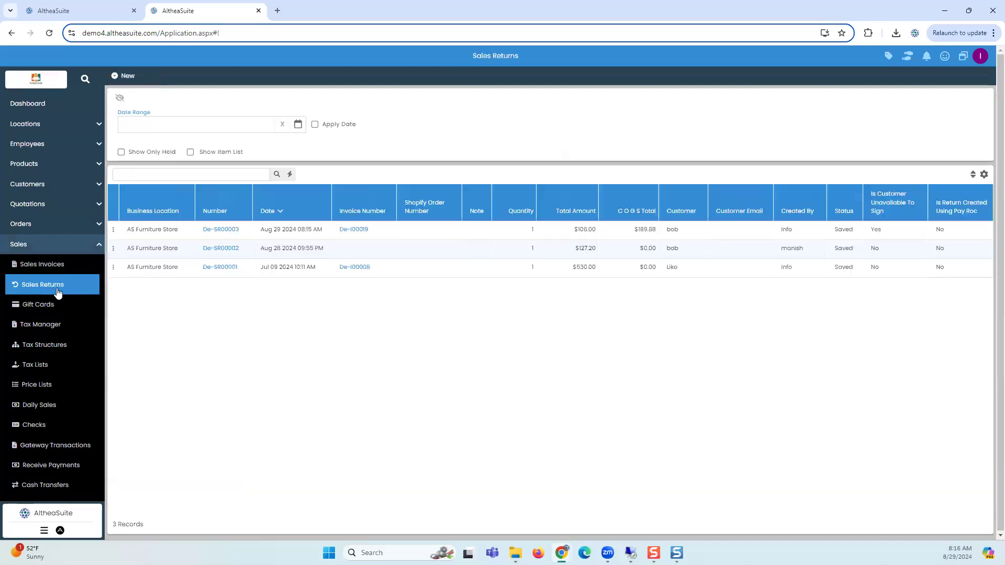
click(113, 230)
click(138, 238)
scroll(293, 328, down, 3)
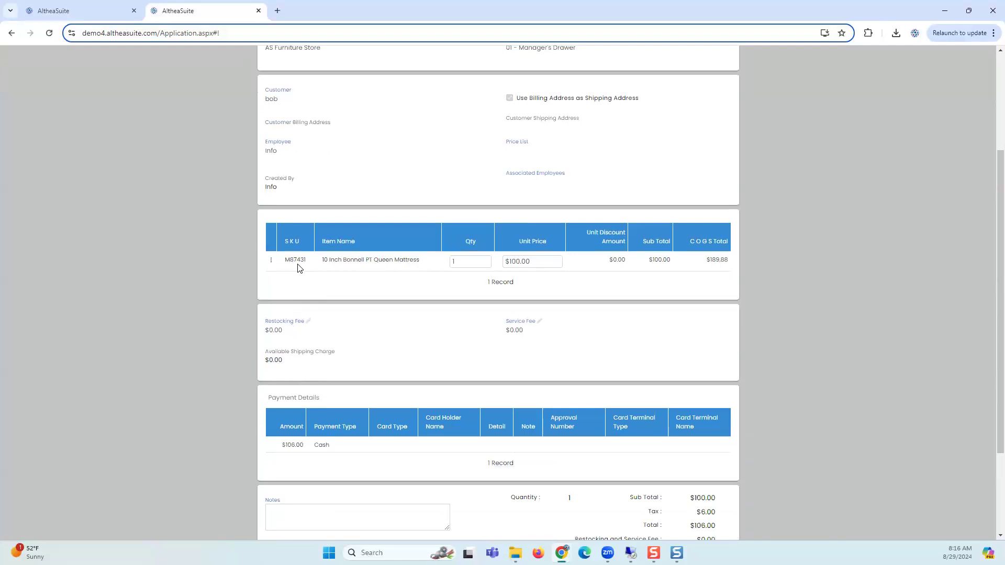
click(271, 260)
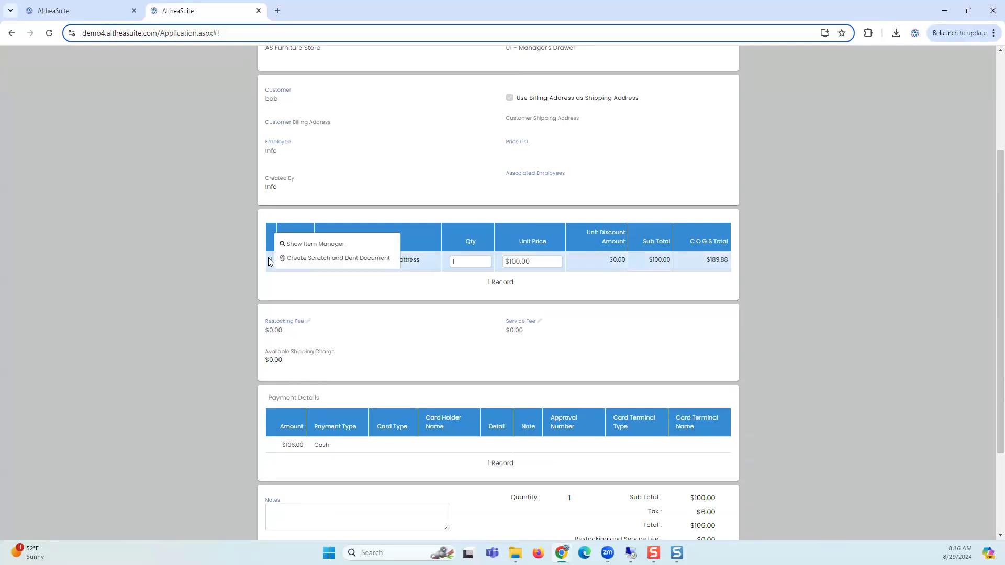
click(308, 260)
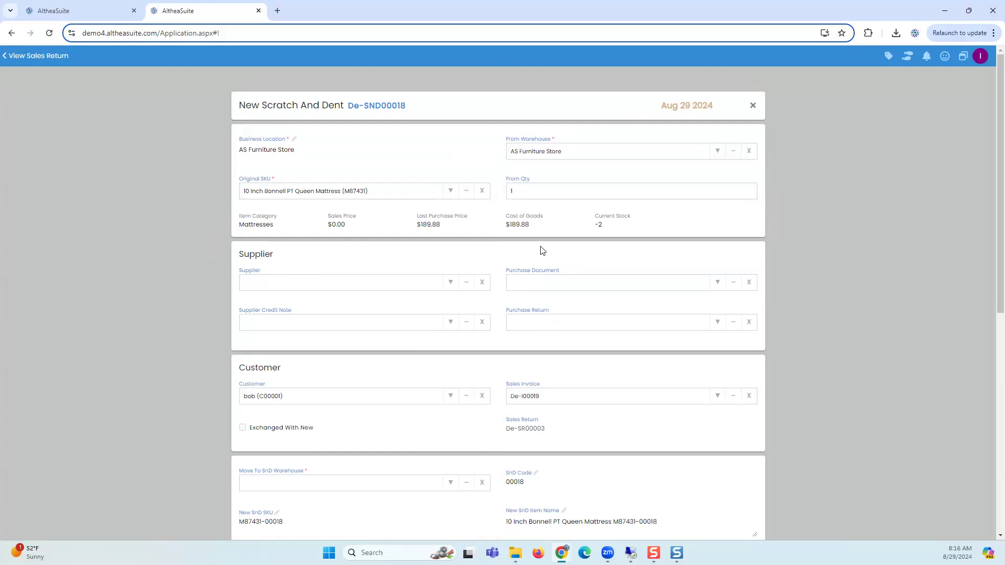
Set both the Move To SnD Warehouse and the Category For New SnD Item to SND
scroll(292, 377, down, 2)
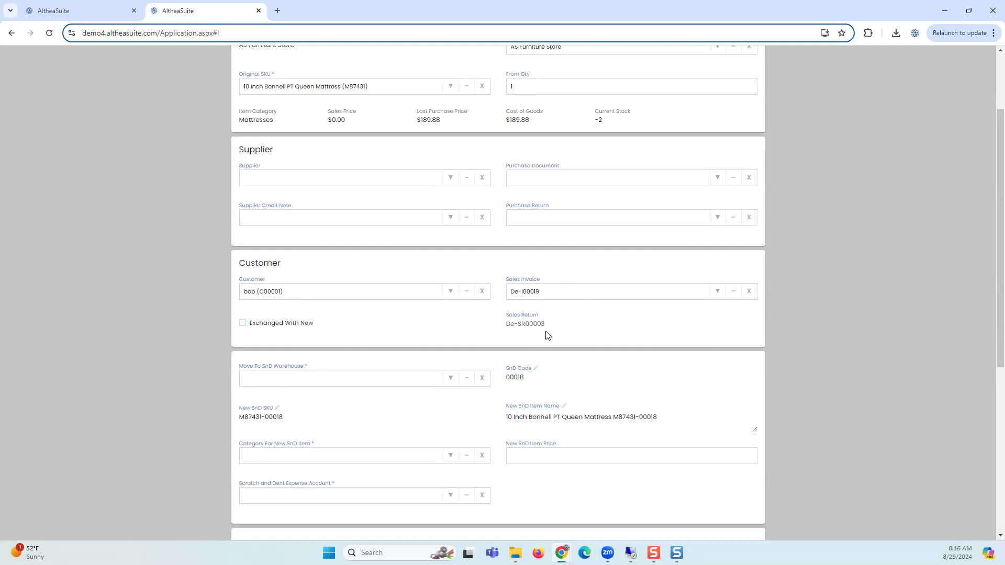
click(285, 378)
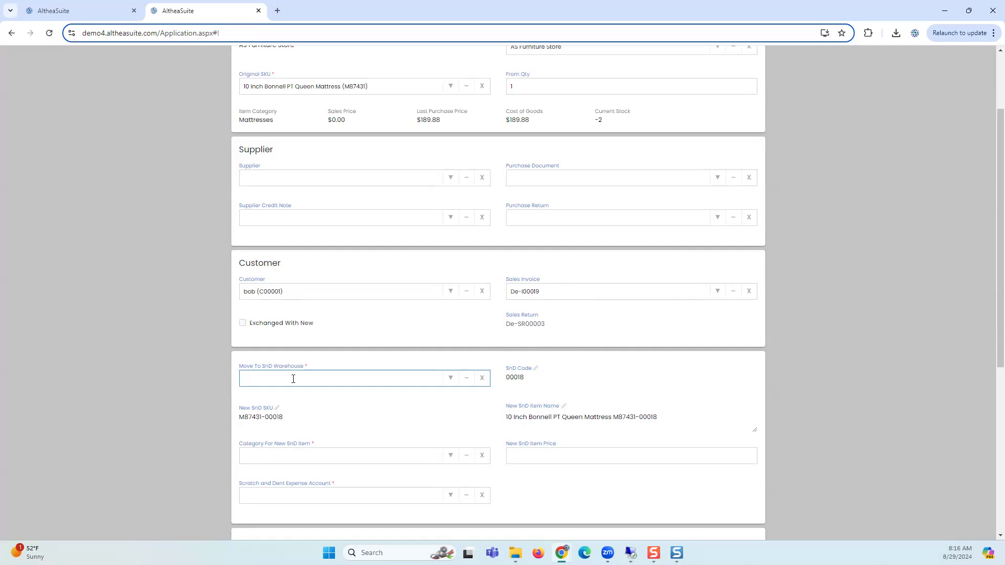
text(snd)
click(286, 403)
scroll(314, 392, down, 3)
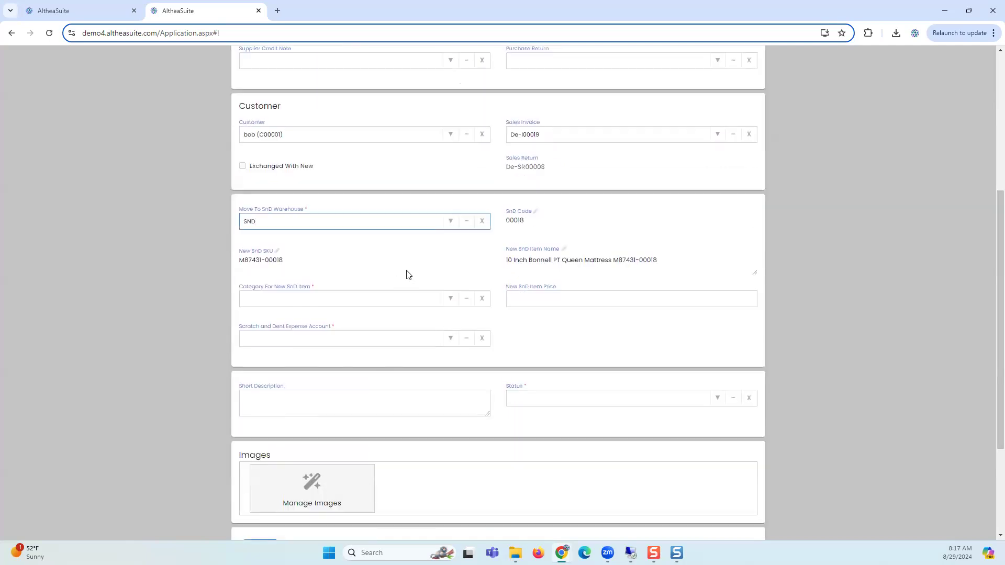
click(444, 300)
text(sn)
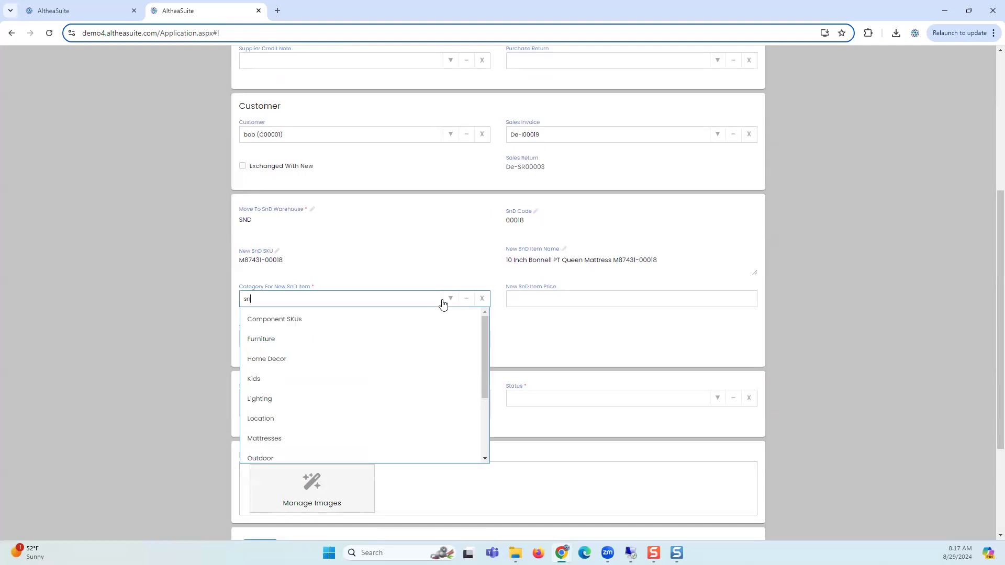
text(d)
click(337, 319)
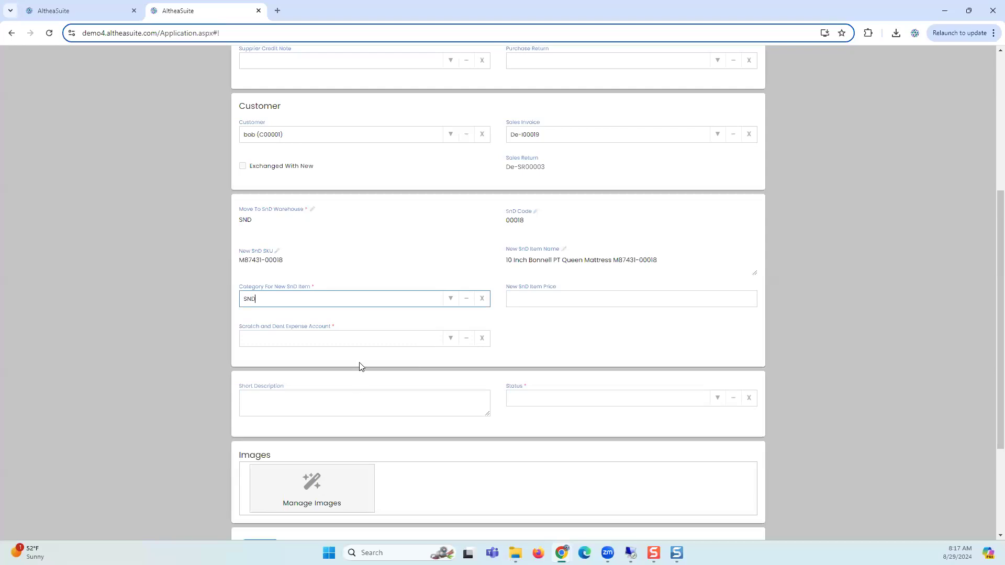
Set the expense account to Scratch and Dent and the status to Slightly Scratched
click(361, 338)
text(scr)
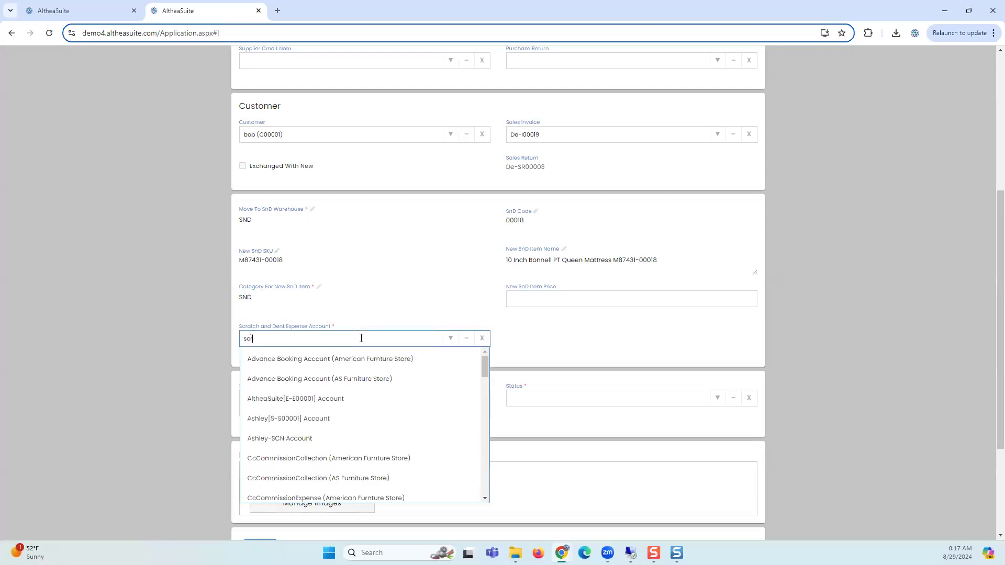
click(343, 359)
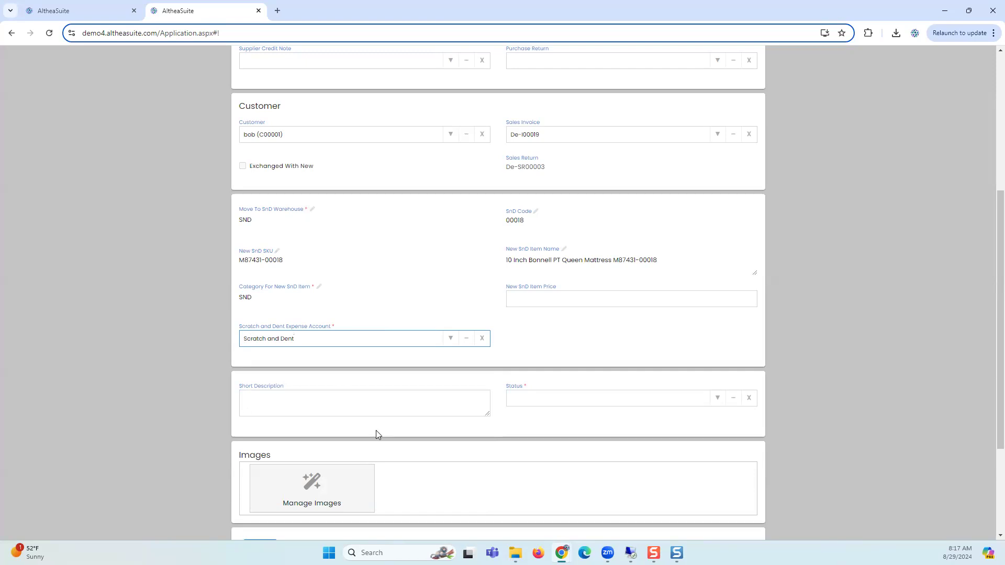
click(683, 403)
click(621, 437)
Enter "Damaged Mattress" as the short description of the Scratch and Dent document
click(330, 406)
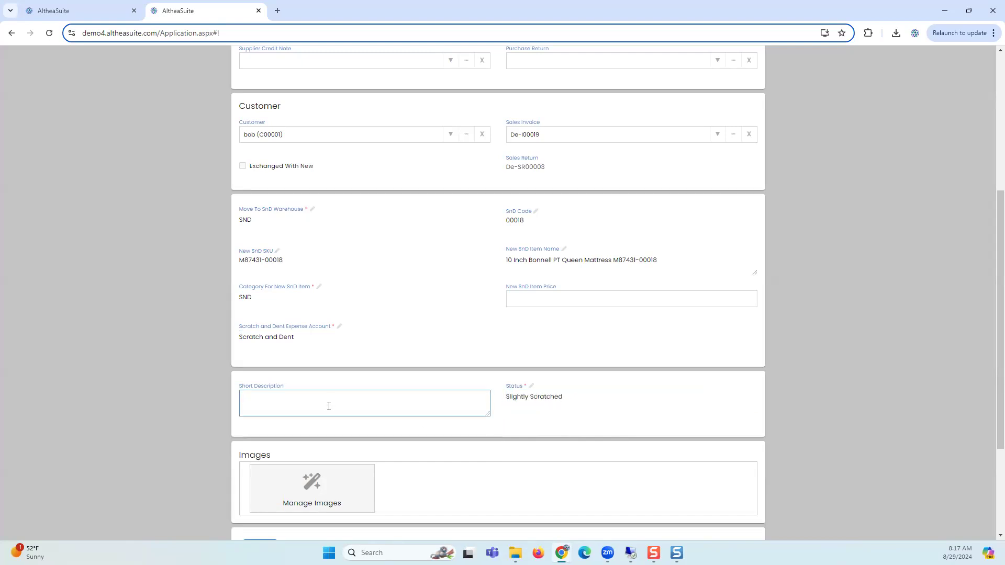
text(Dan)
text(maged Mattress)
click(412, 433)
Check the original mattress's prices and set the New SnD Item Price to 200
click(601, 296)
scroll(601, 296, up, 5)
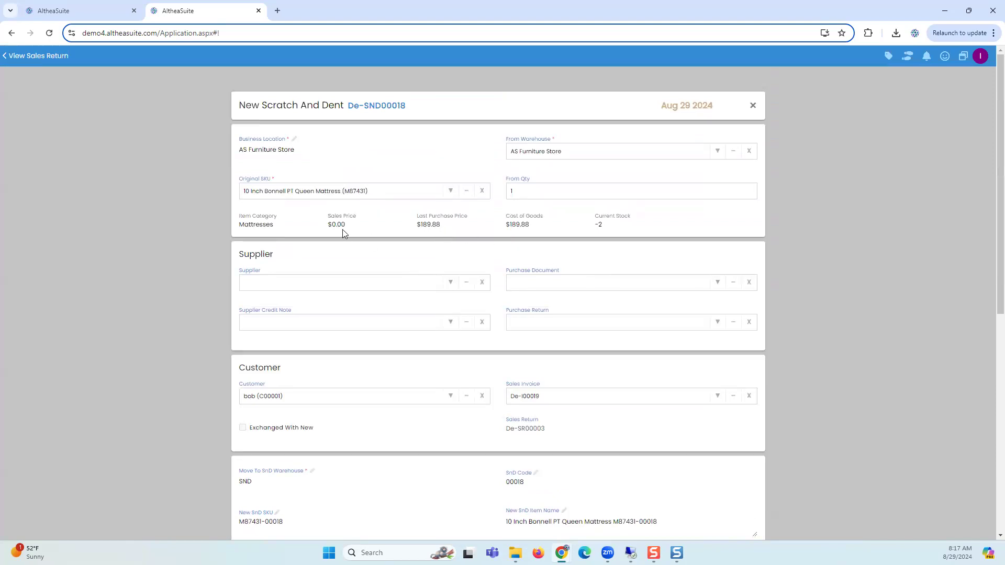
scroll(348, 240, down, 2)
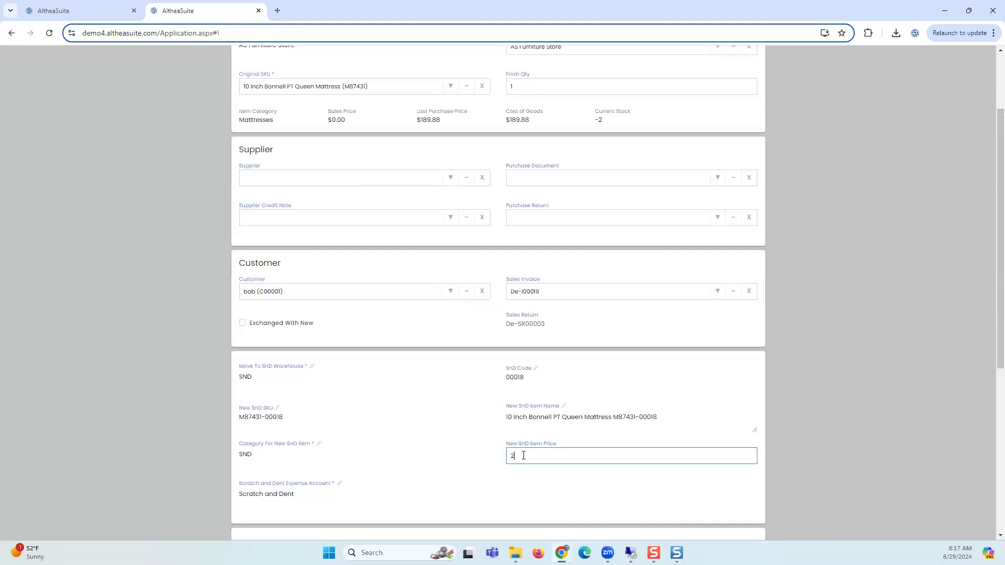
text(00)
click(699, 380)
Review the Scratch and Dent document's details, try to save it, and dismiss the message
scroll(727, 486, down, 6)
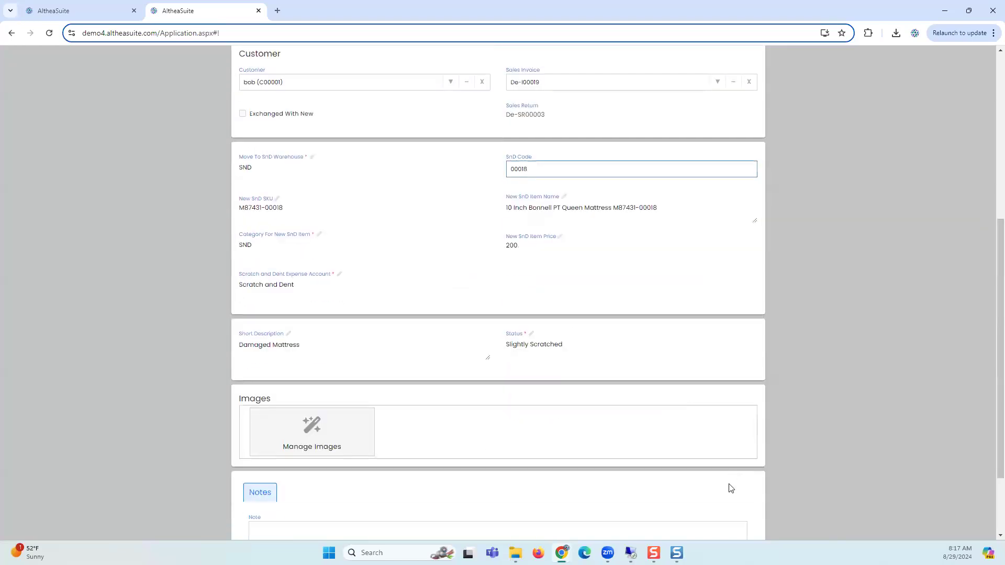
scroll(363, 133, up, 8)
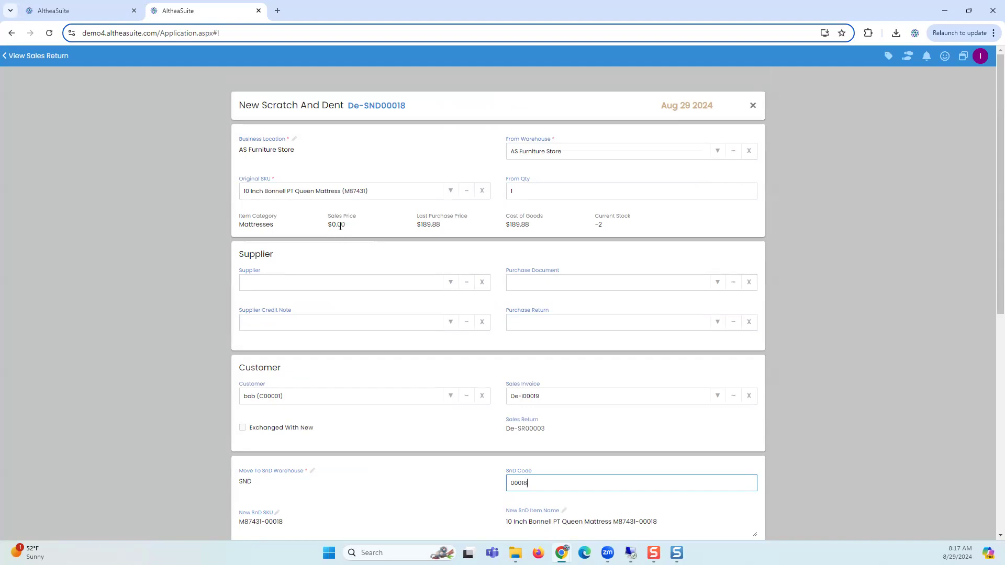
scroll(478, 251, down, 5)
scroll(567, 345, up, 5)
scroll(646, 401, down, 8)
click(740, 510)
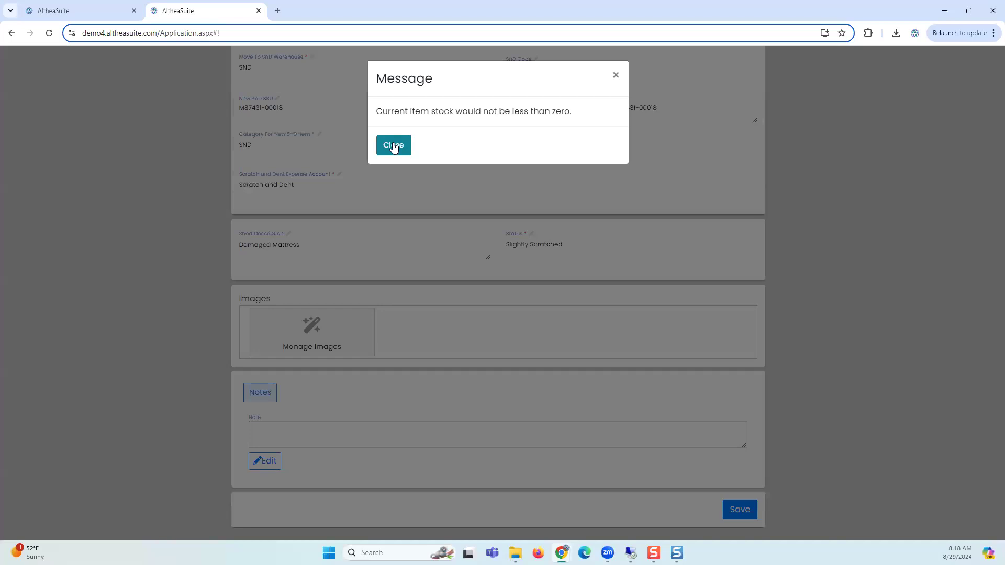
click(394, 148)
scroll(454, 181, up, 8)
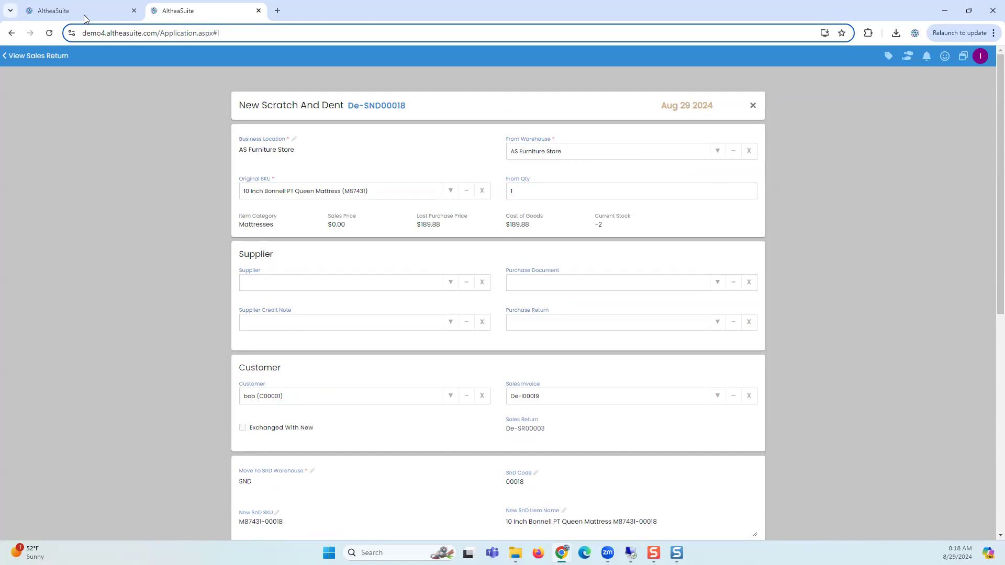
Close the unsaved Scratch and Dent document and the sales return, and start a new stock correction
click(752, 107)
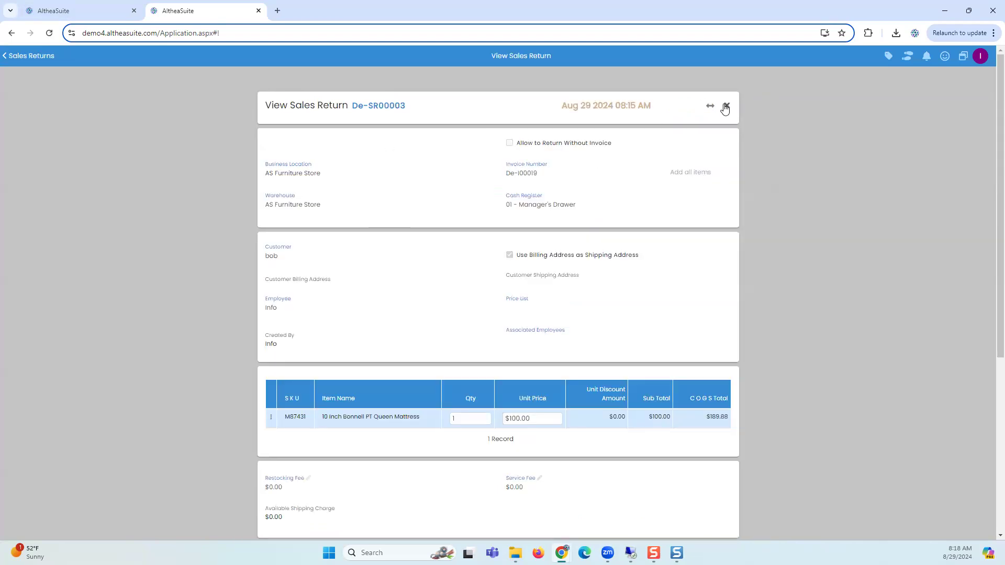
click(726, 108)
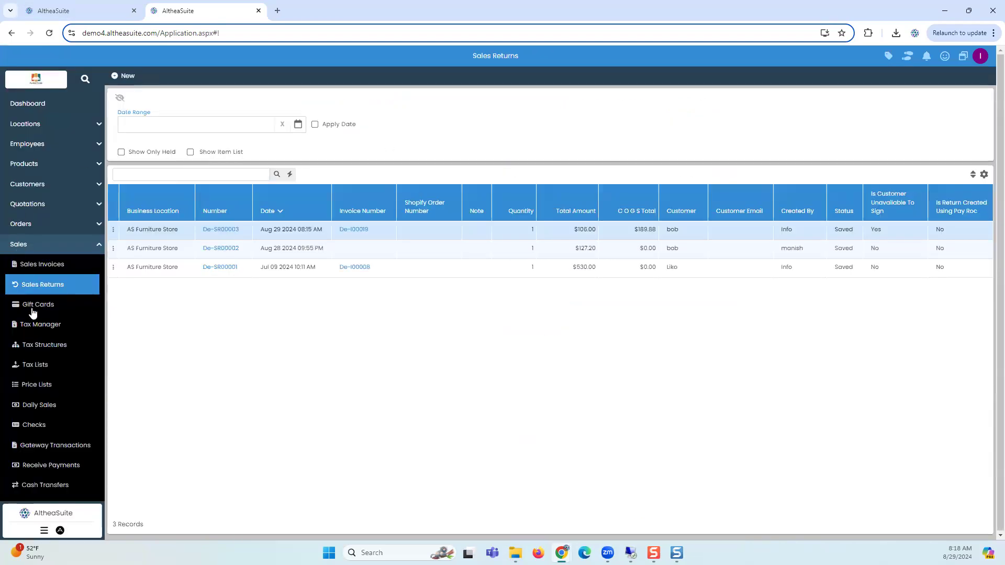
scroll(43, 386, down, 2)
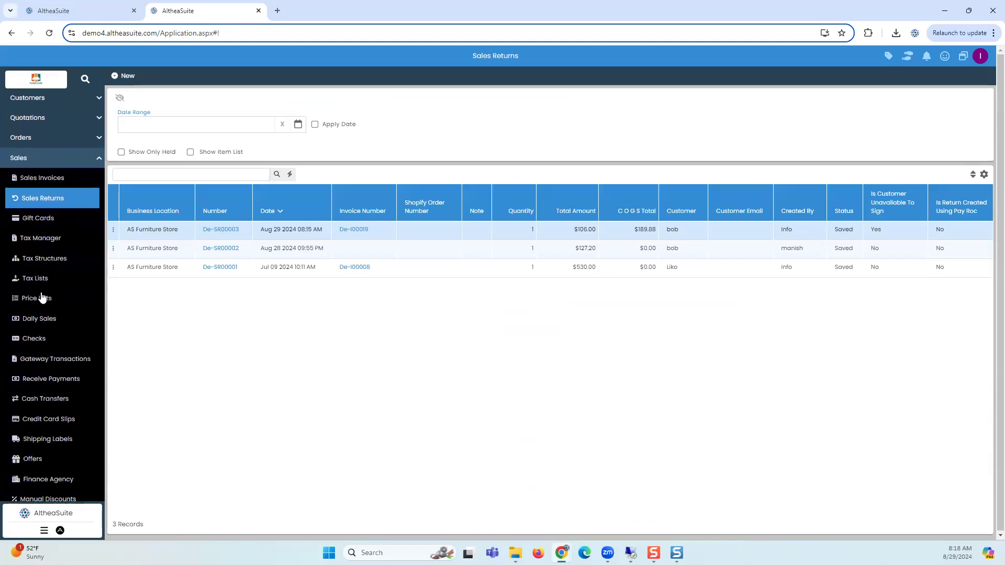
scroll(42, 272, up, 2)
click(40, 244)
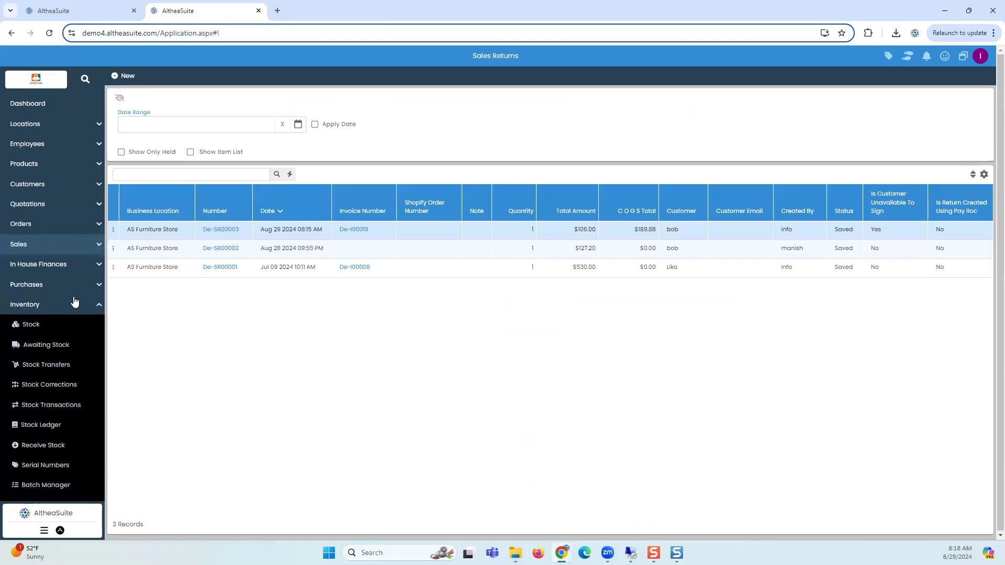
click(38, 390)
click(142, 76)
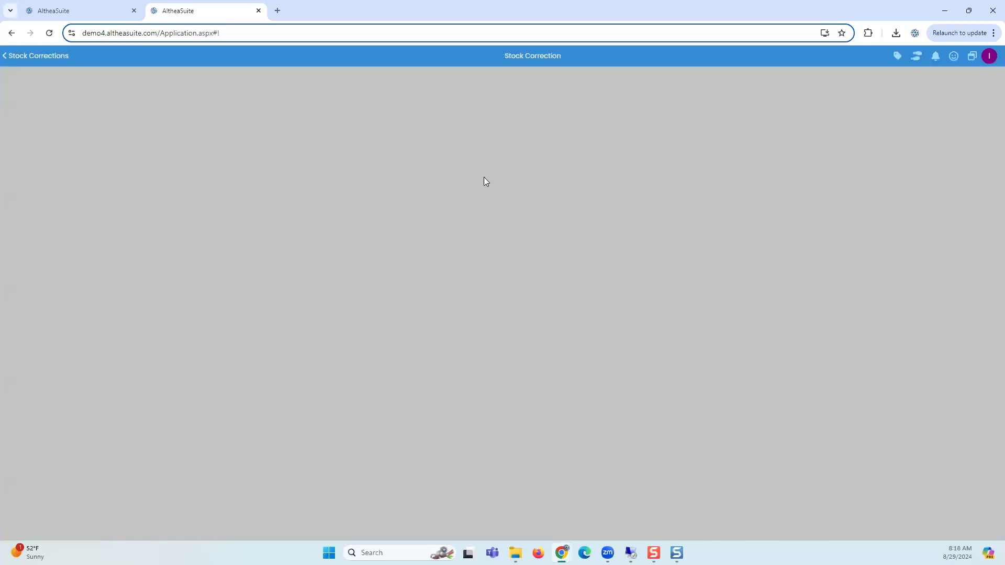
Add SKU M87431 to the stock correction, set its actual stock to 4, and save the correction
click(429, 238)
text(M87431)
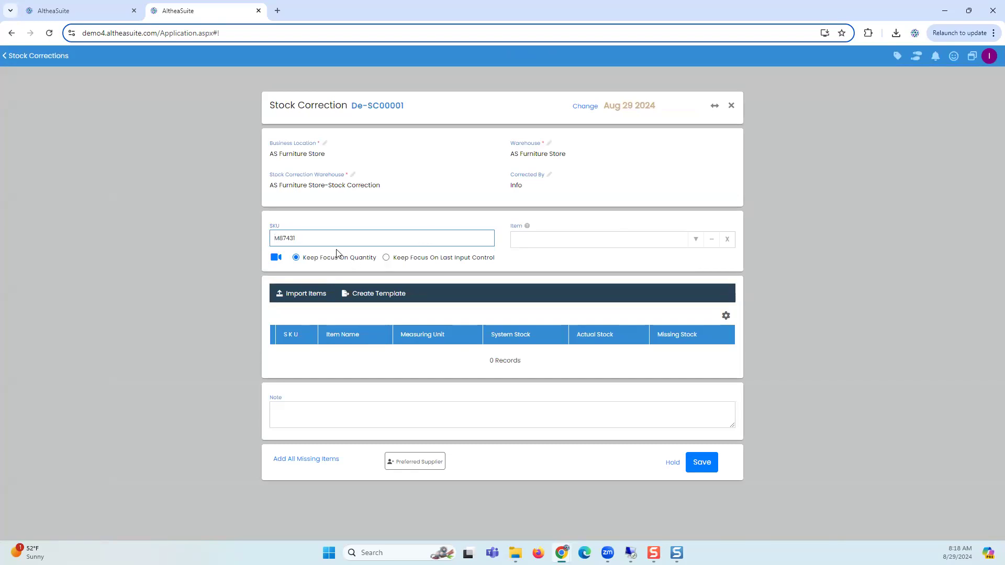
key(Return)
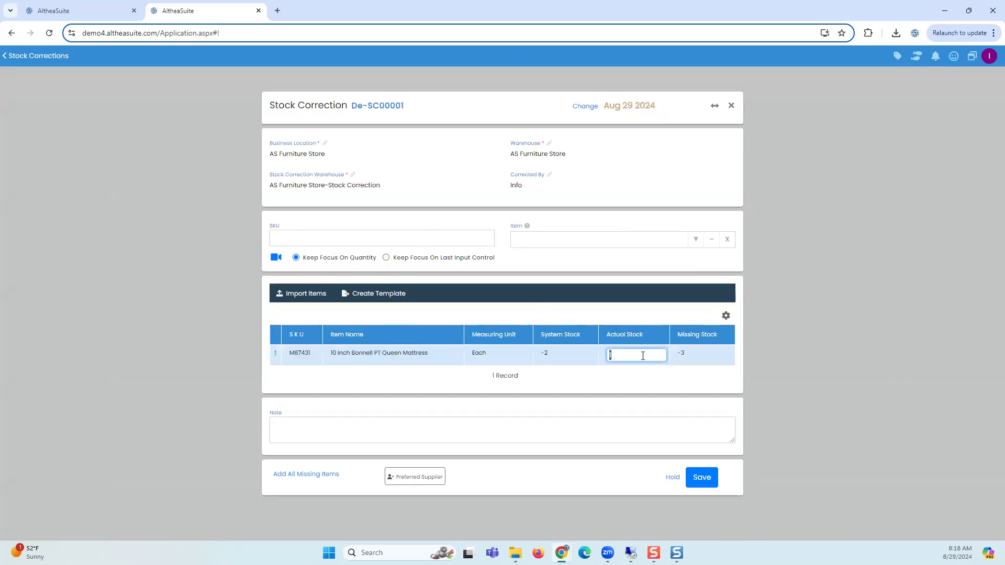
text(4)
click(702, 477)
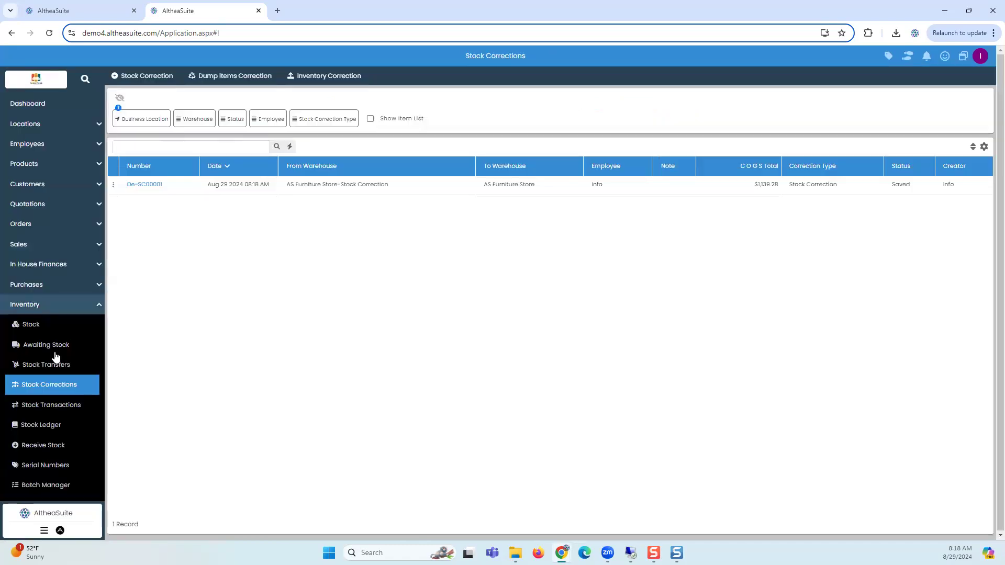
Open the most recent sales return and start a new Scratch and Dent document from its returned queen mattress
click(54, 246)
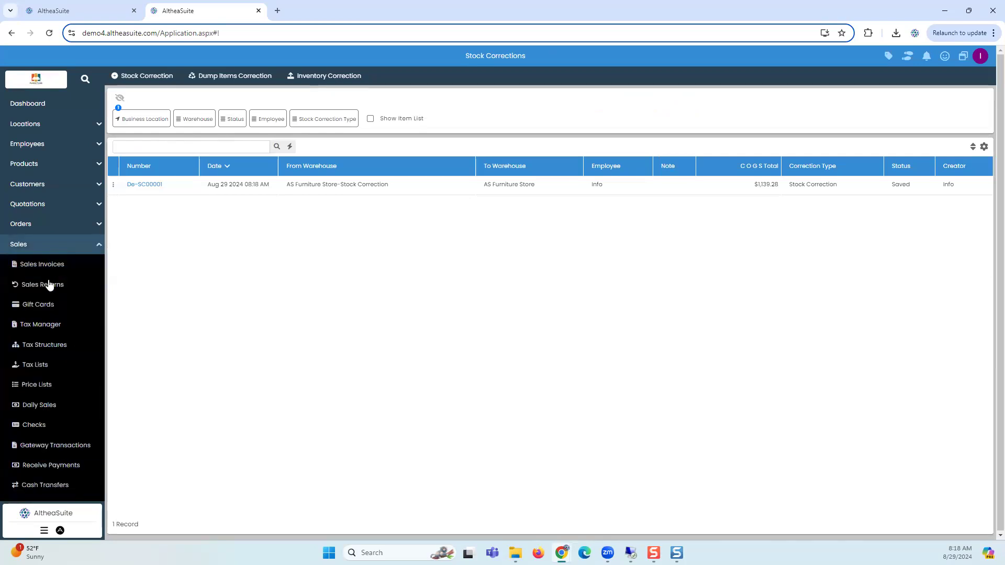
click(49, 286)
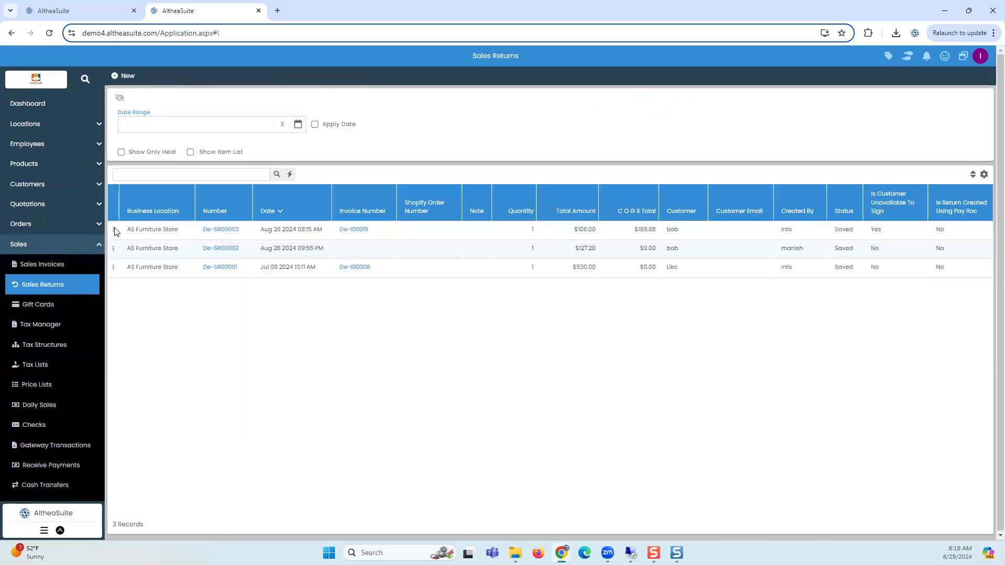
click(114, 230)
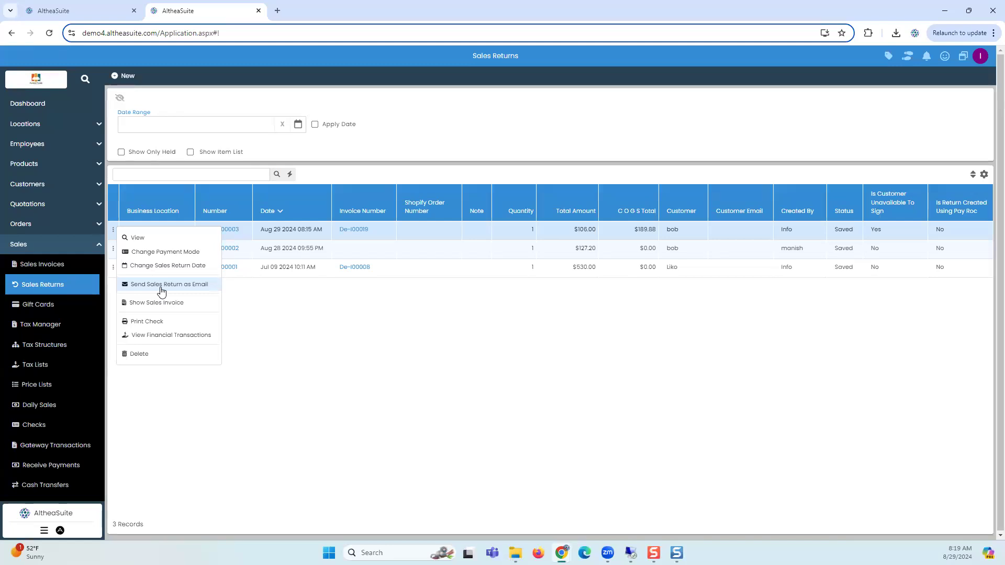
click(158, 239)
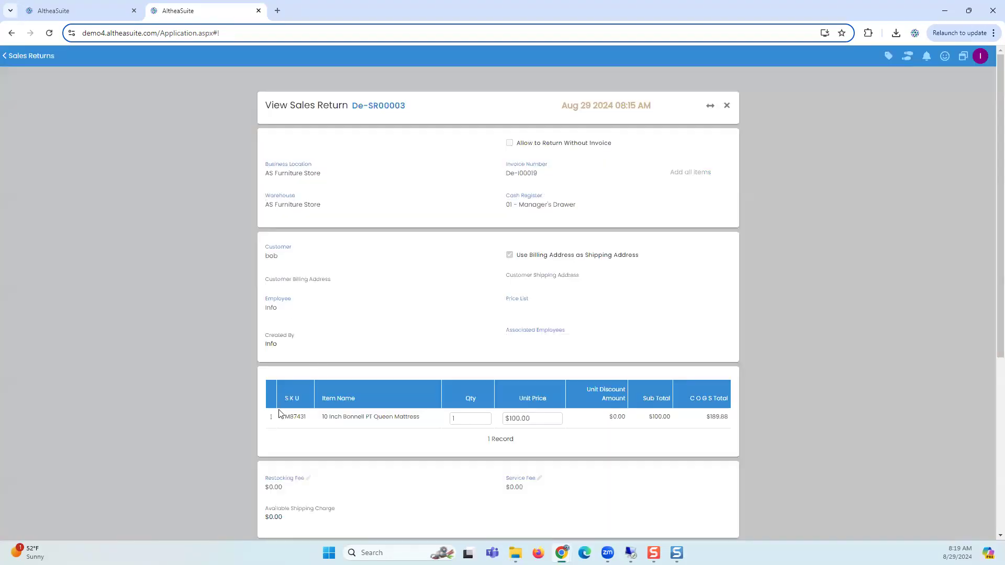
click(272, 419)
click(299, 417)
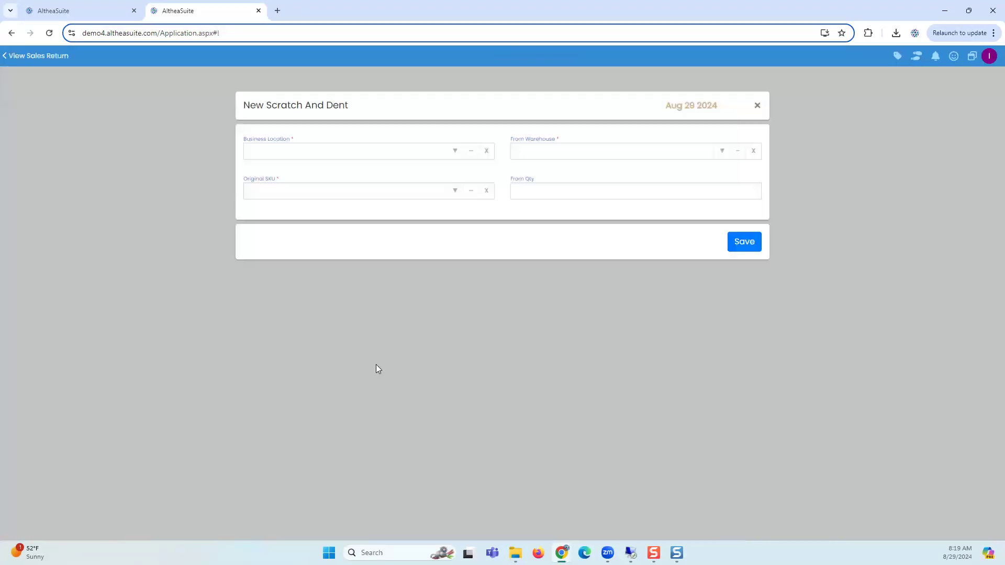
Set the Scratch and Dent document's status to Slightly Scratched and the new item's category to SND
scroll(478, 350, down, 5)
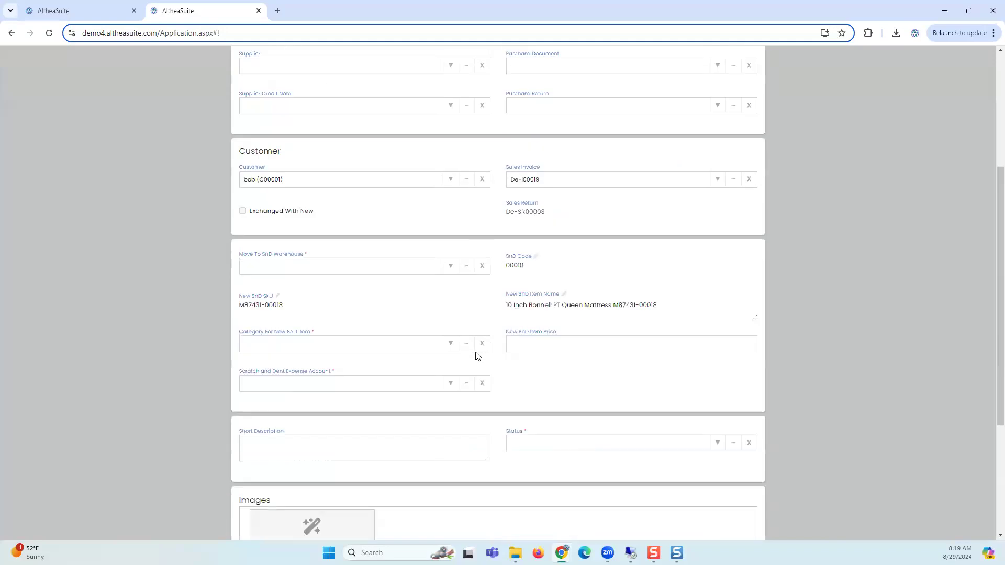
click(667, 399)
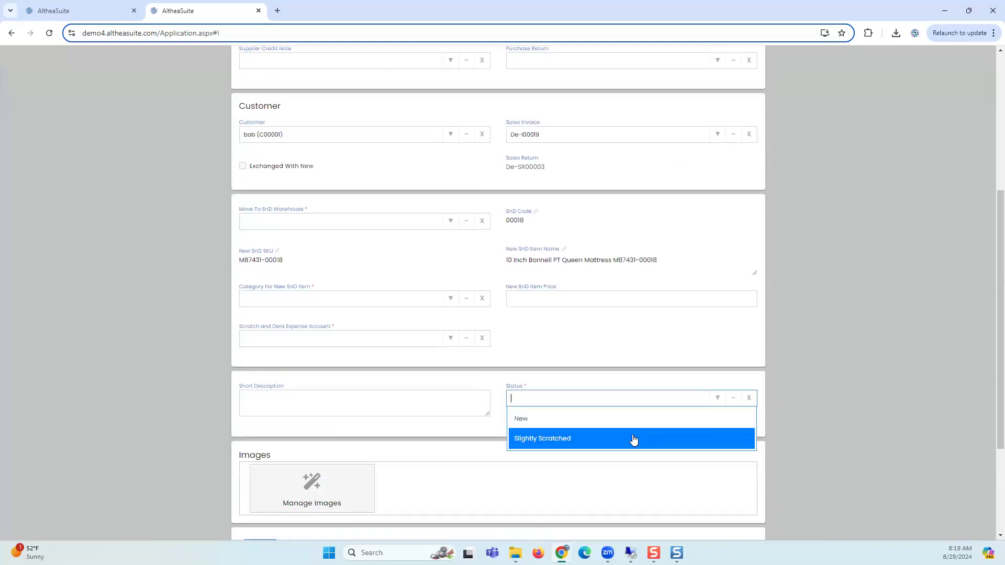
click(576, 438)
click(415, 301)
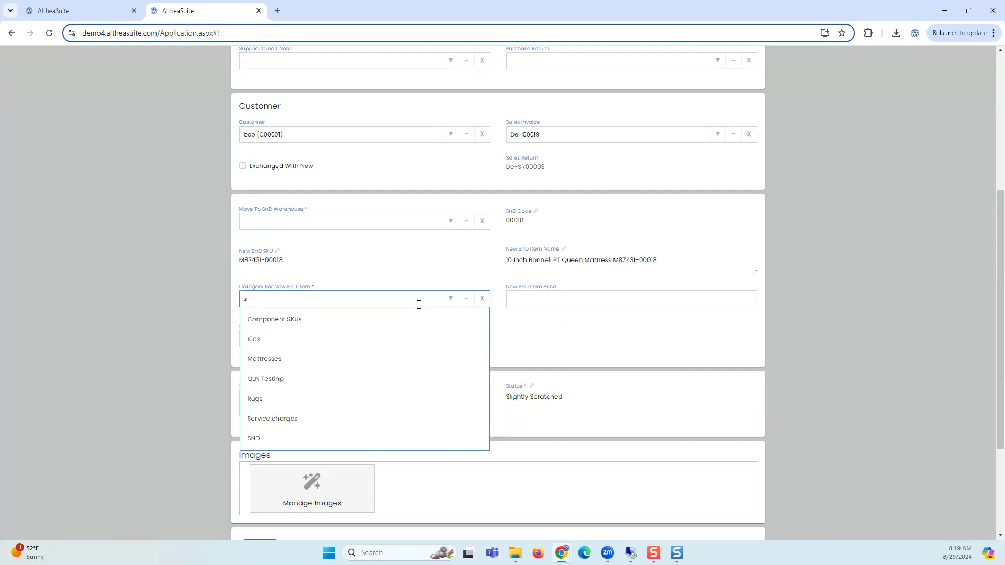
click(320, 438)
Set the expense account to Scratch and Dent and the destination warehouse to SND
click(294, 337)
text(s)
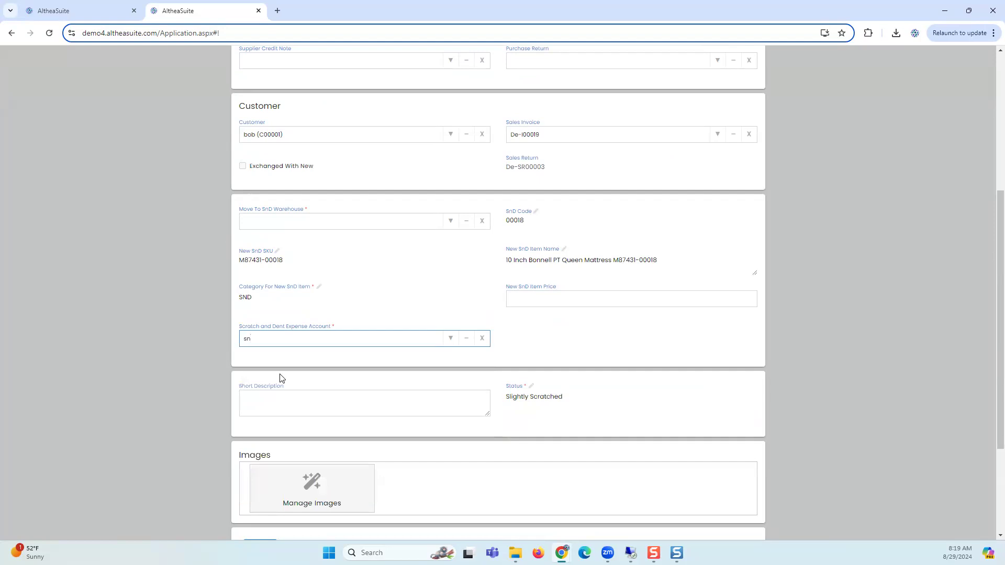
text(n)
key(BackSpace)
text(c)
click(334, 421)
click(335, 222)
text(s)
click(325, 279)
Check the original mattress's prices and set the New SnD Item Price to 100
scroll(538, 345, down, 3)
scroll(534, 314, up, 3)
click(528, 297)
scroll(544, 334, up, 4)
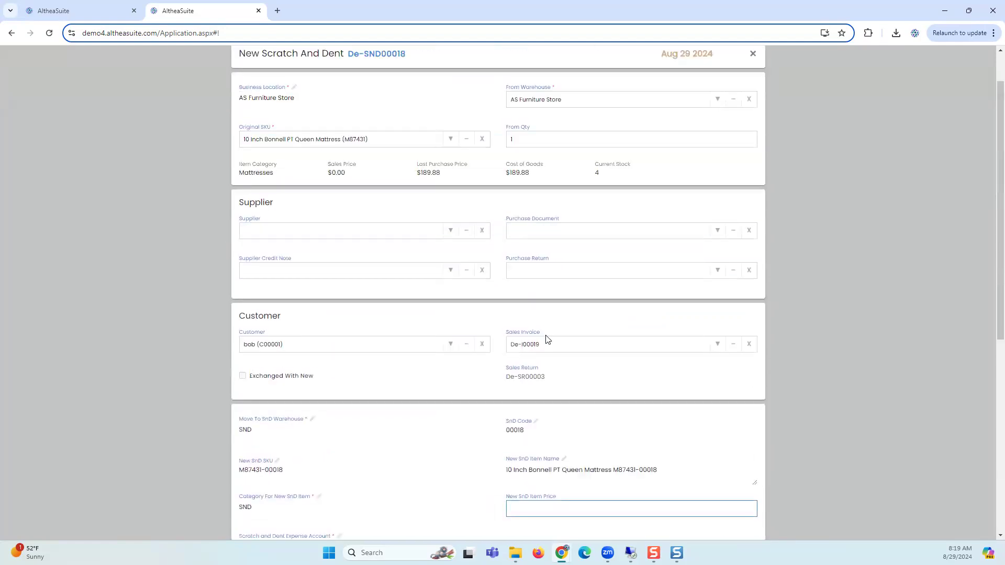
scroll(549, 329, down, 2)
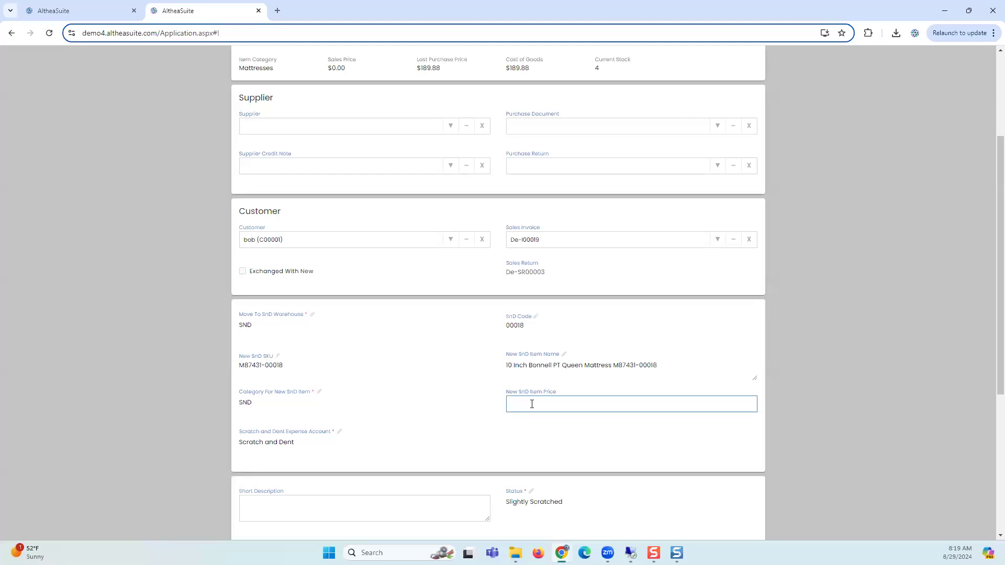
text(100)
click(627, 325)
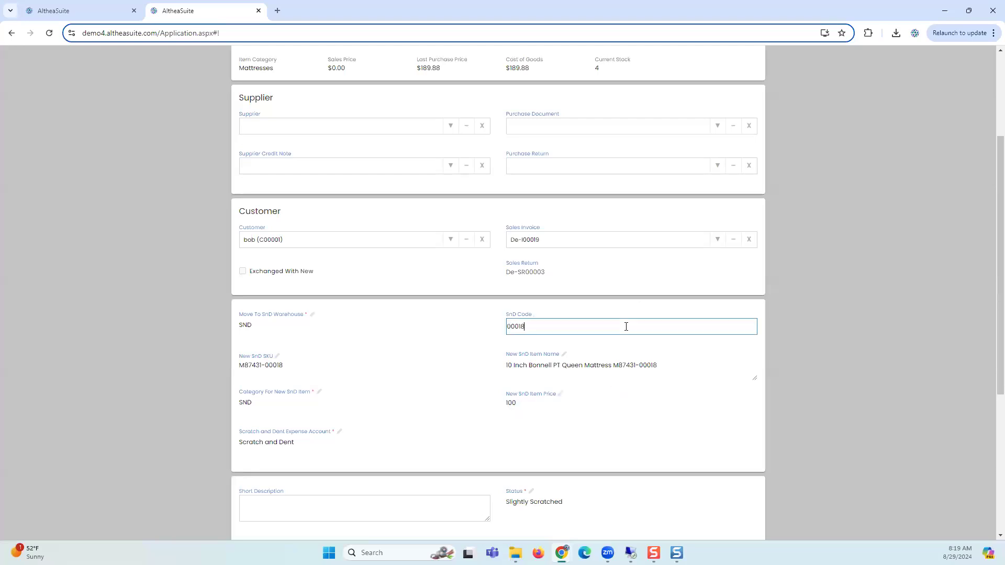
Enter "damaged" as the short description, review the document's details, and save the Scratch and Dent document
scroll(612, 330, down, 5)
click(349, 245)
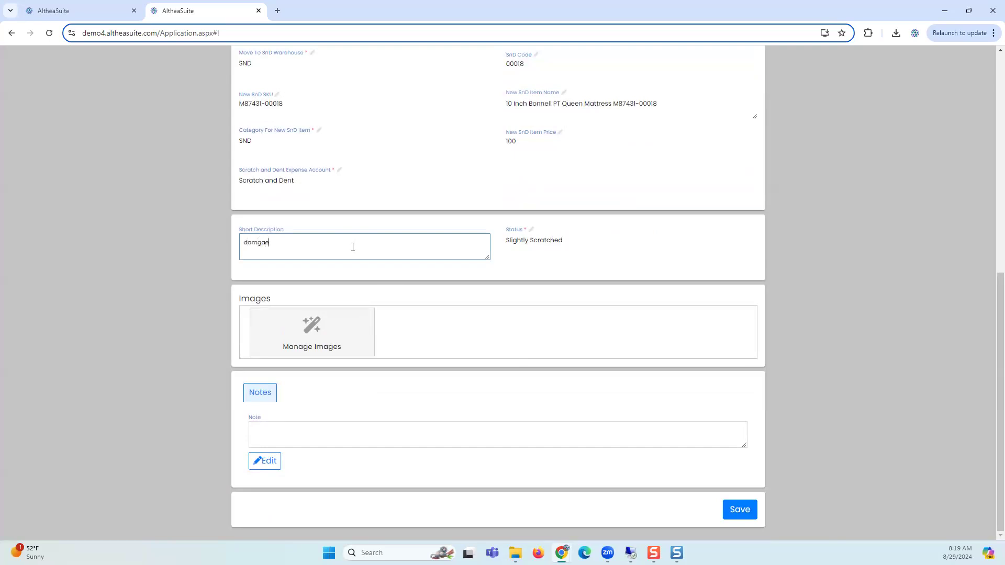
text(damgae)
key(BackSpace)
scroll(569, 331, up, 8)
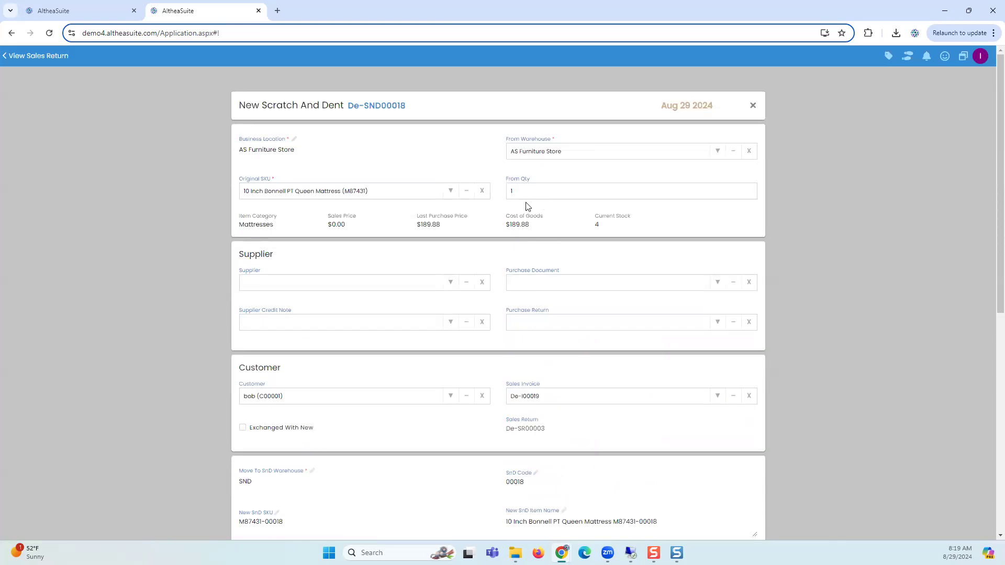
scroll(533, 403, down, 8)
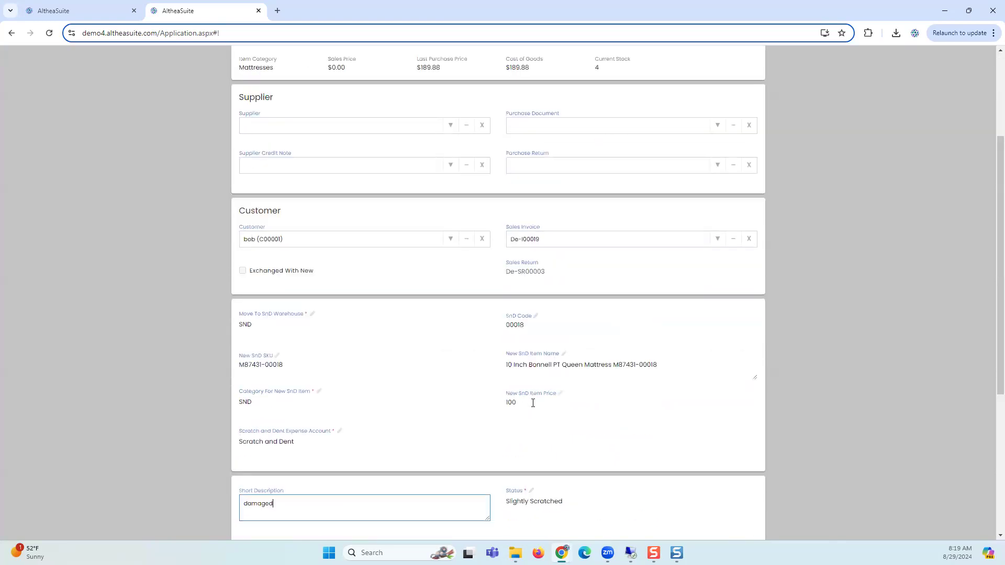
click(743, 512)
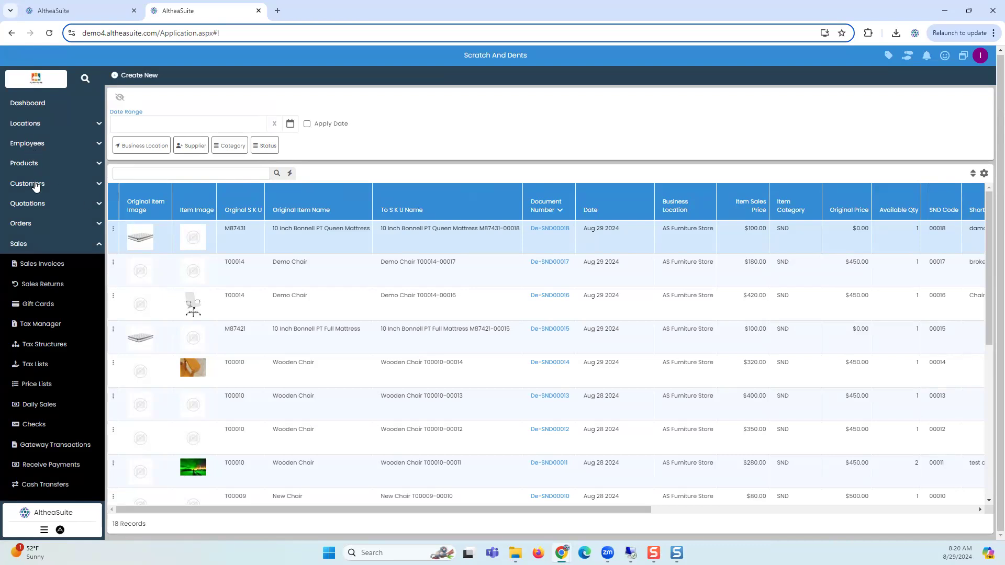
Open the product item list, filter it to the SND category, and look through its items
click(36, 125)
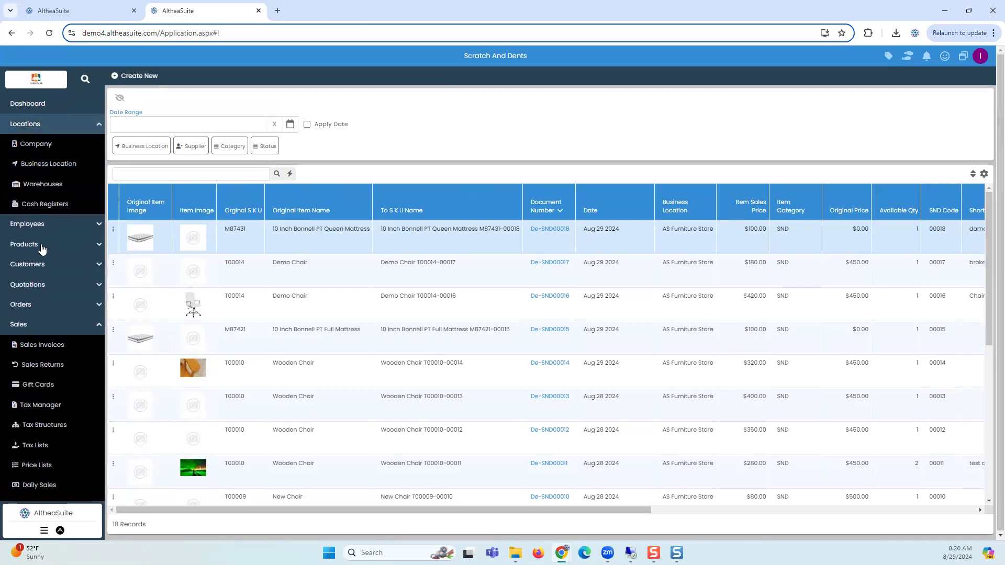
click(38, 245)
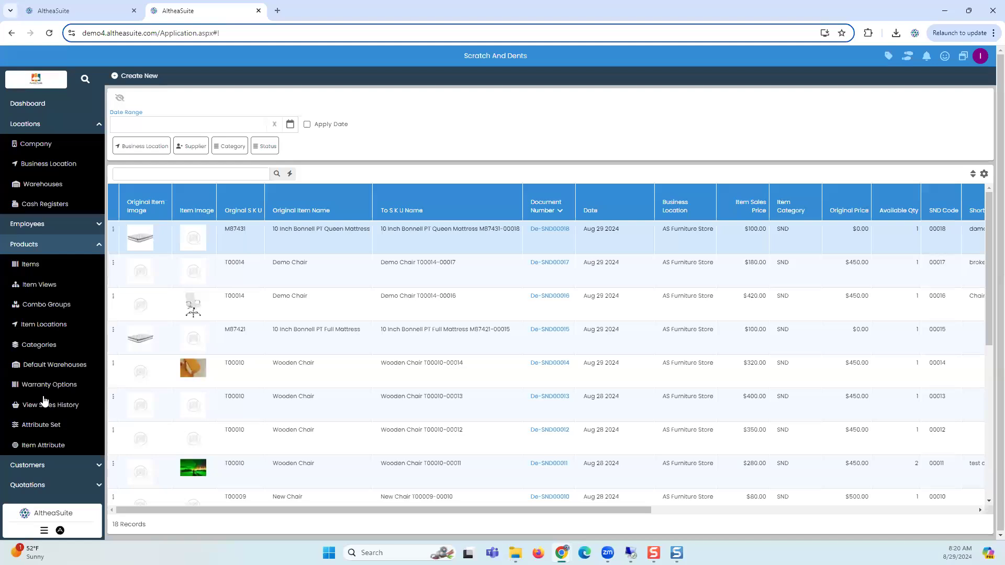
click(47, 267)
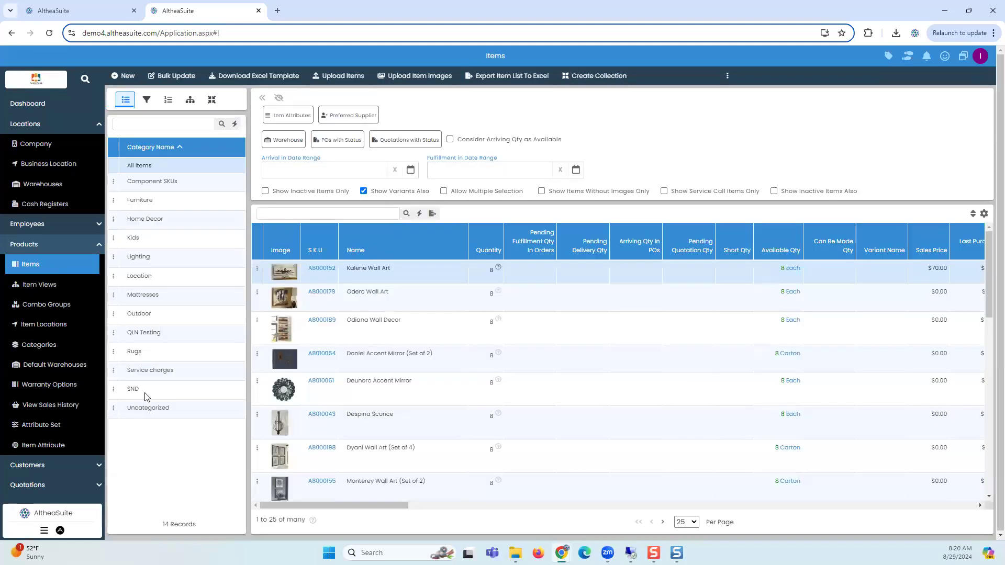
click(144, 394)
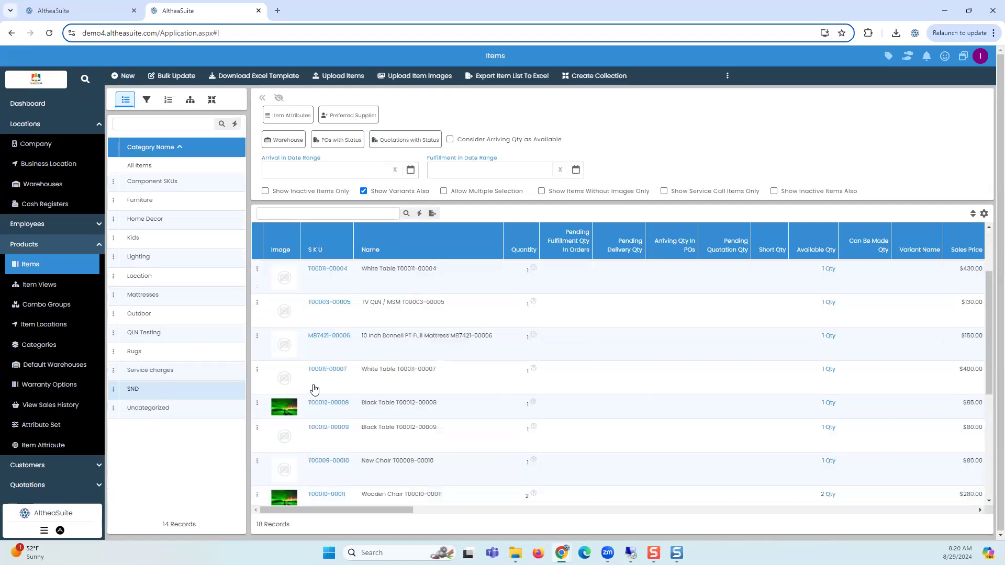
scroll(314, 389, down, 5)
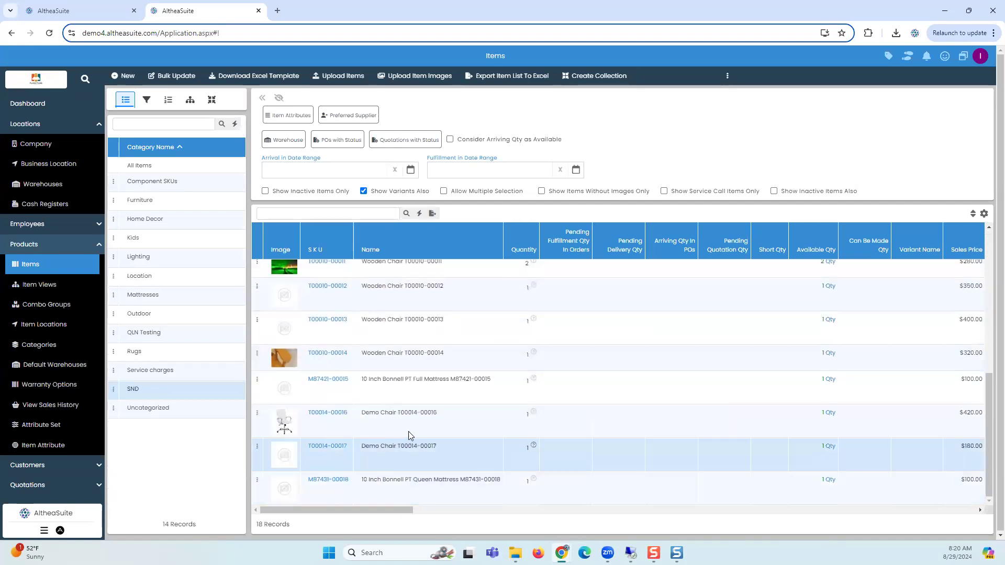
scroll(384, 411, up, 5)
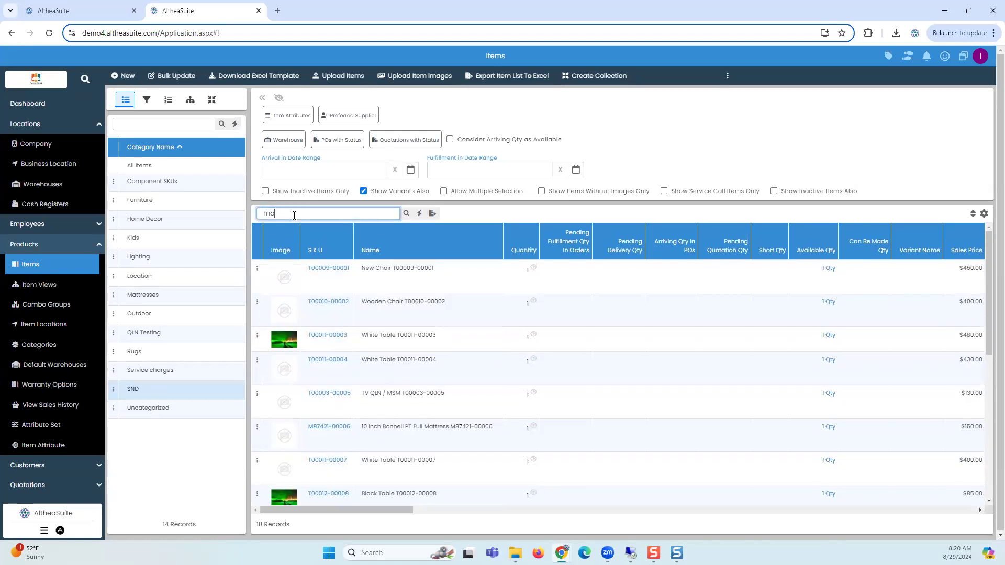
scroll(359, 316, down, 5)
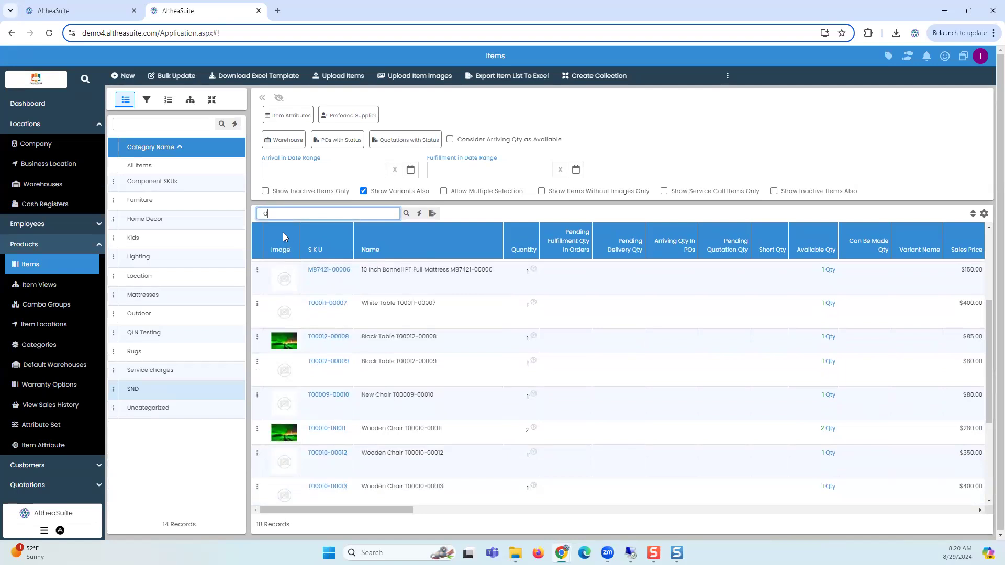
key(Return)
click(326, 268)
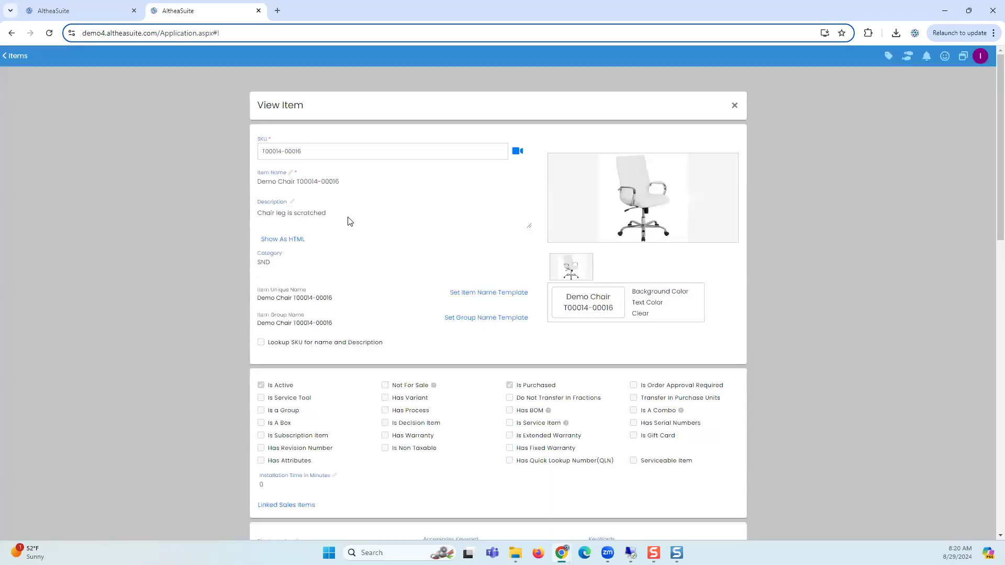
Examine the Demo Chair item's description, image, measuring units, purchase price and sales price
triple_click(286, 215)
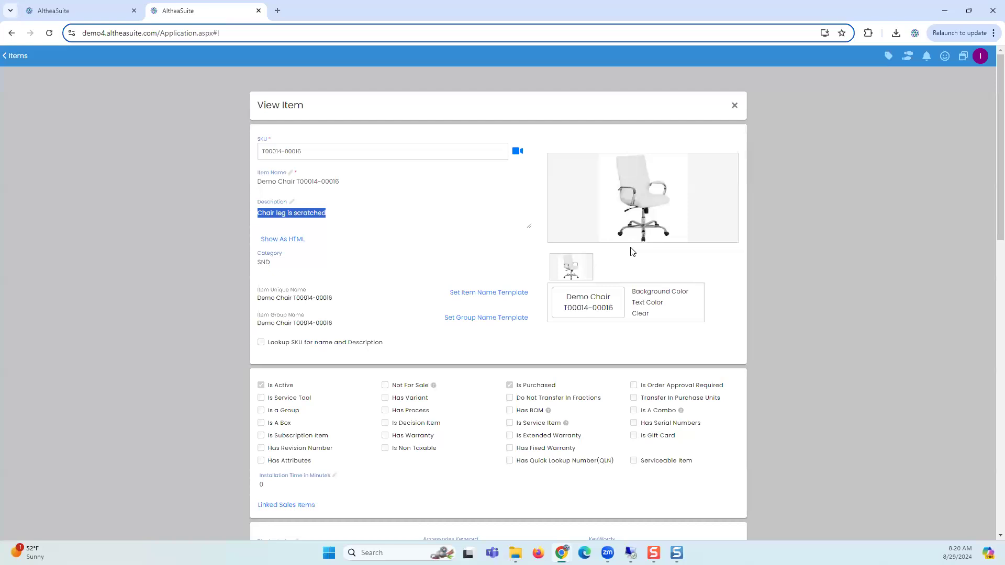
scroll(346, 345, down, 4)
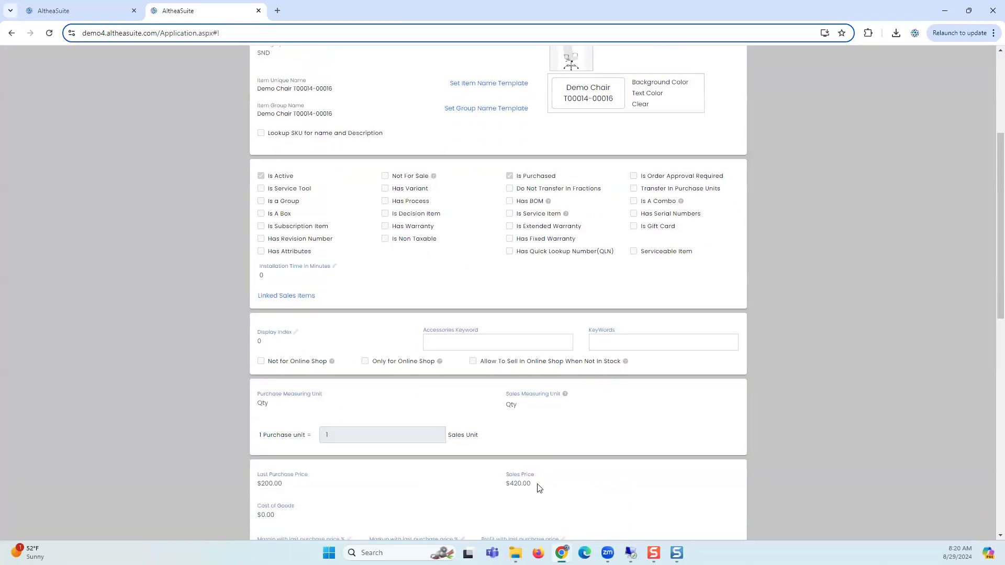
scroll(294, 406, down, 2)
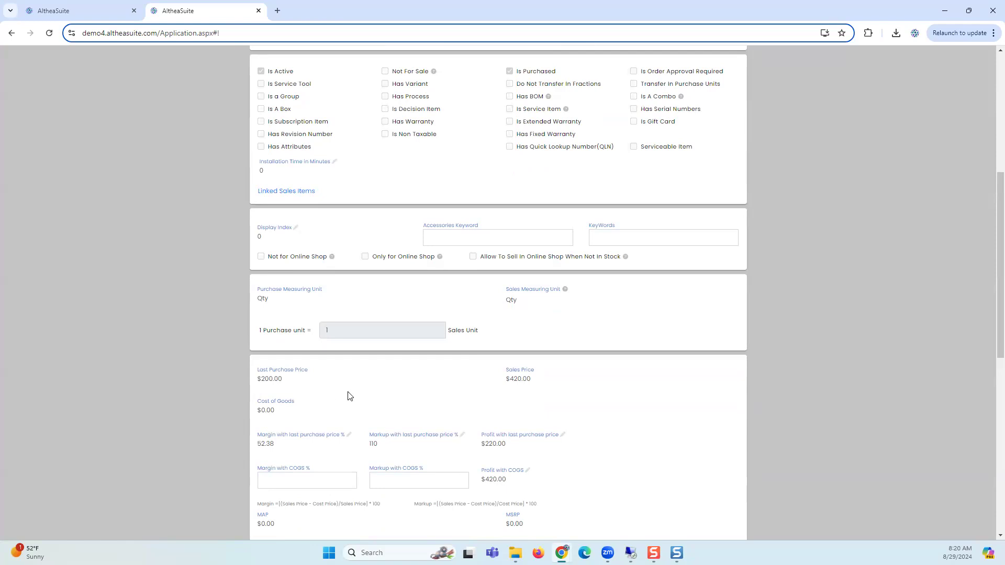
Close the Demo Chair item and start a new SND item named Air Conditioner with Has Quick Lookup Number (QLN) enabled
scroll(366, 388, up, 6)
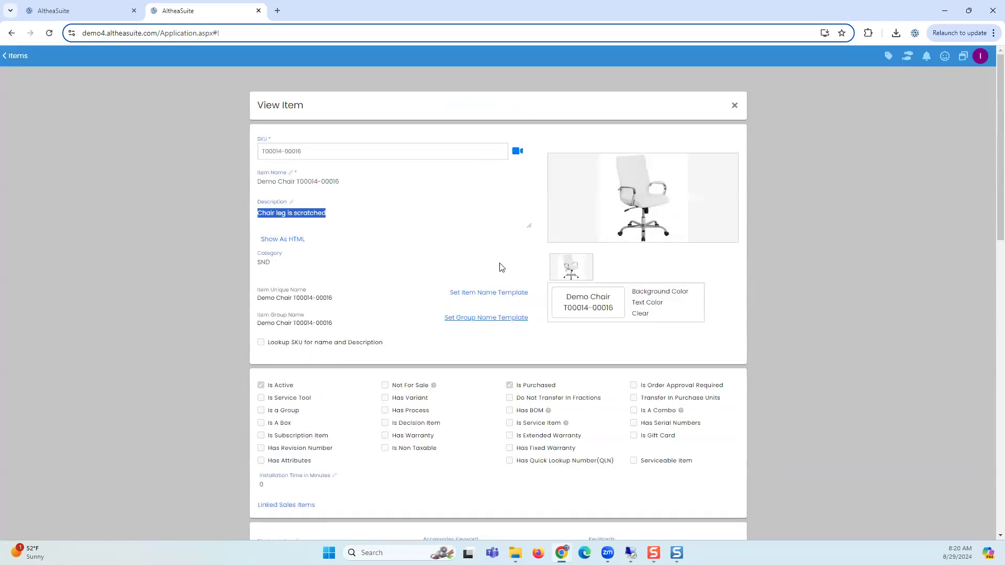
click(734, 103)
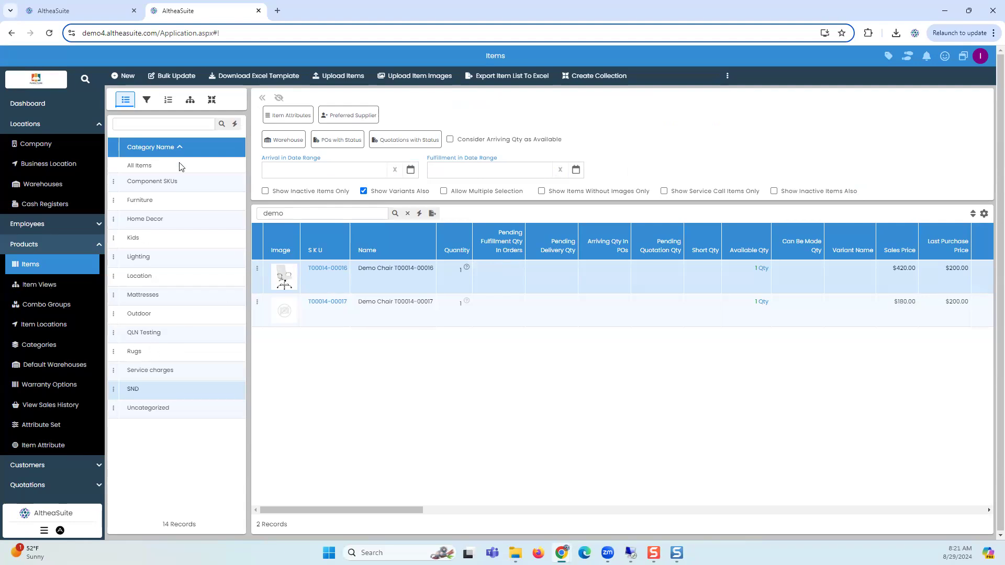
click(125, 75)
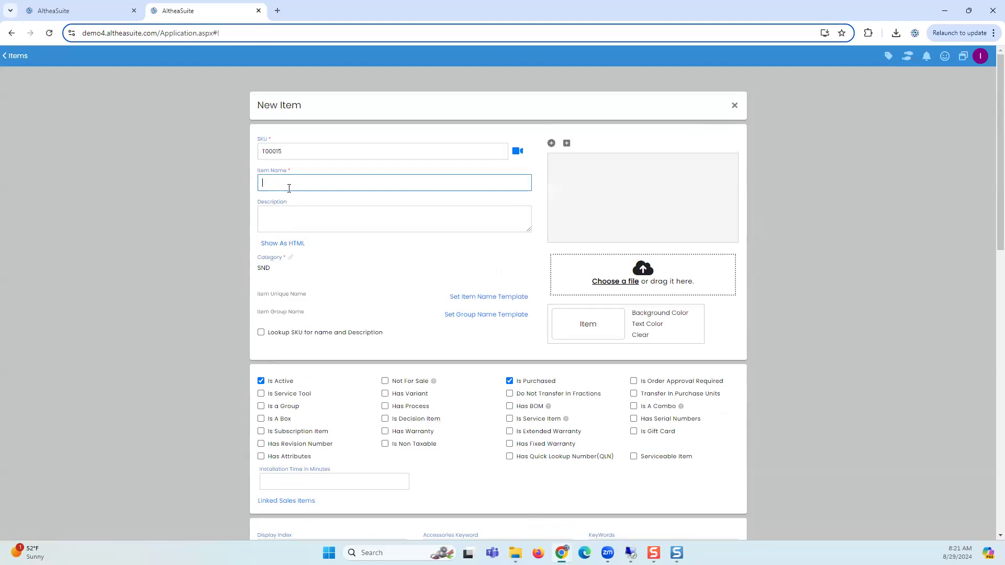
text(Air Co)
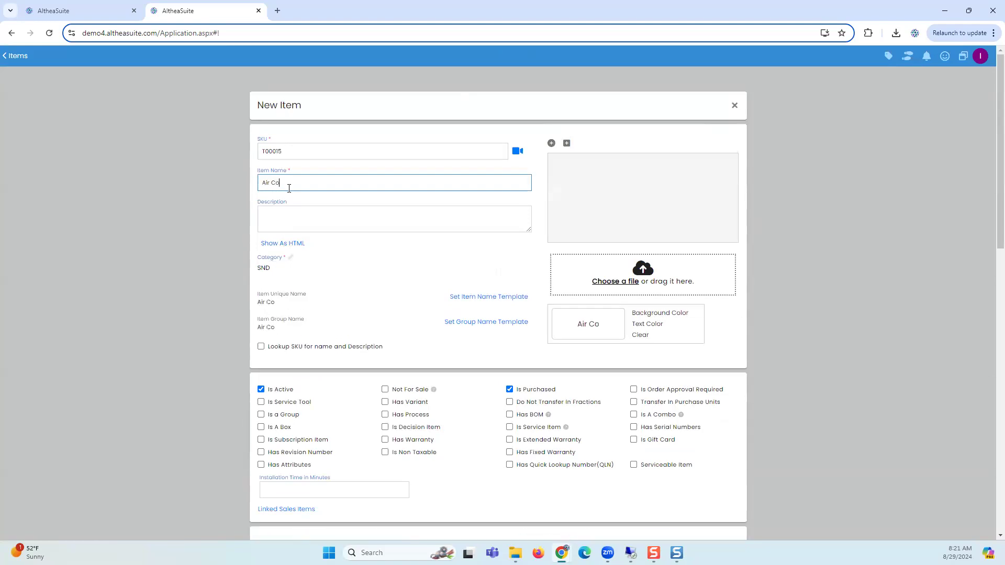
text(nditioner)
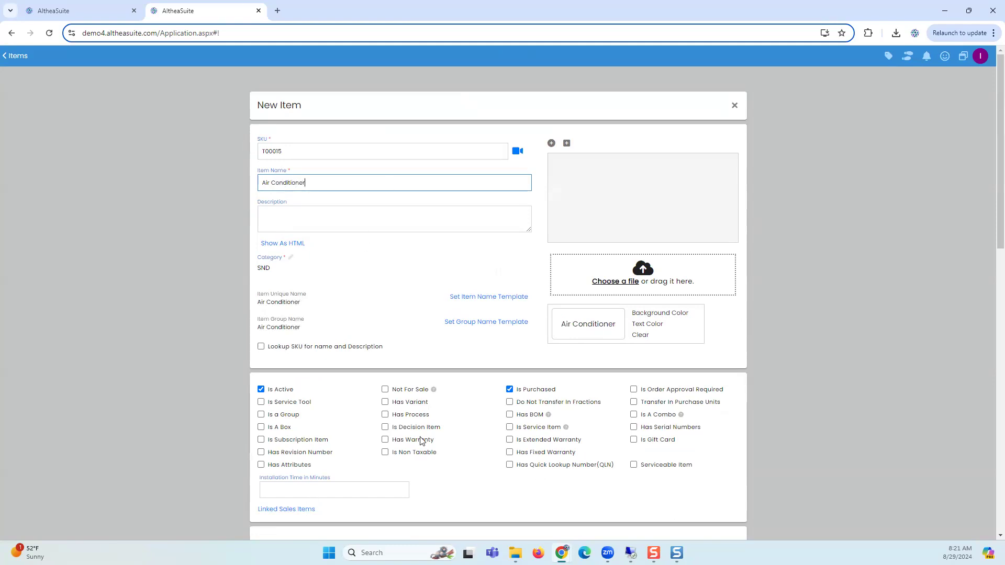
click(549, 467)
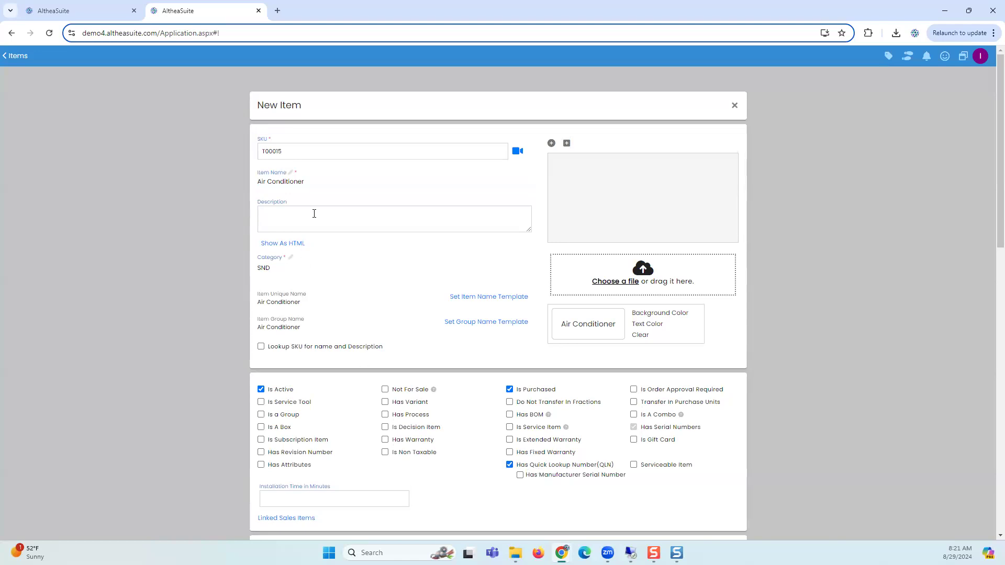
Set the Air Conditioner's sales price to 600 and create the item
scroll(588, 372, down, 1)
scroll(573, 395, down, 2)
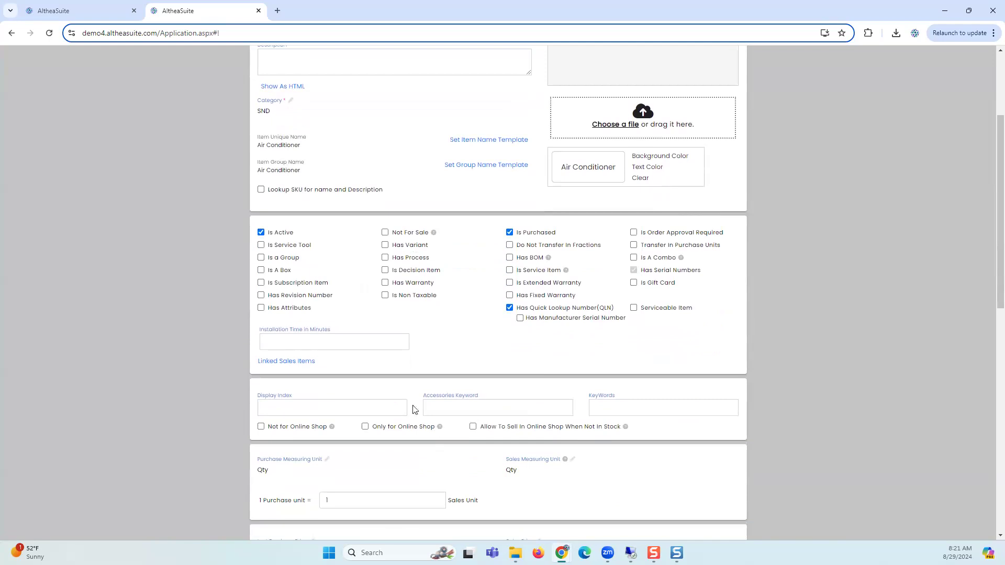
scroll(335, 230, up, 3)
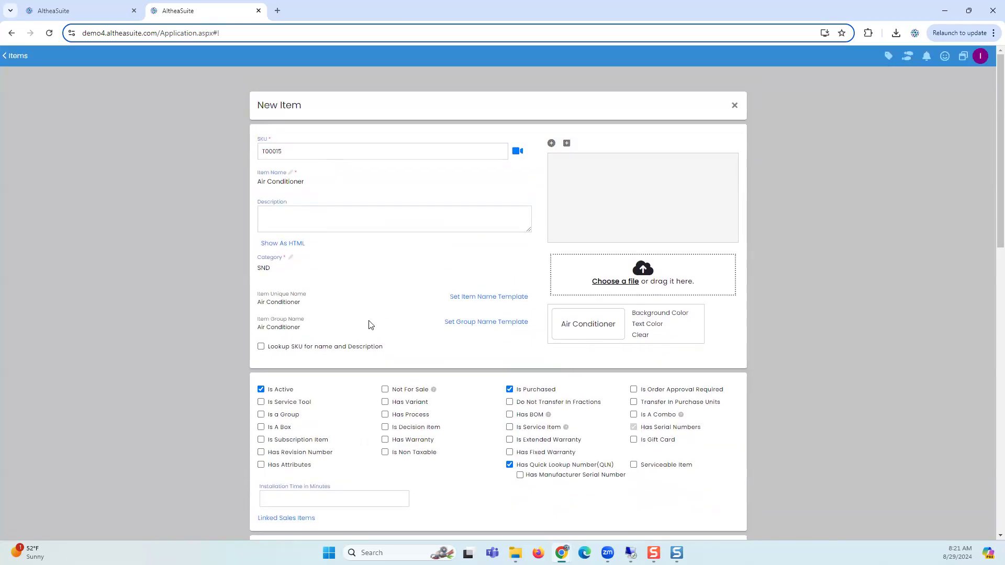
scroll(545, 400, down, 20)
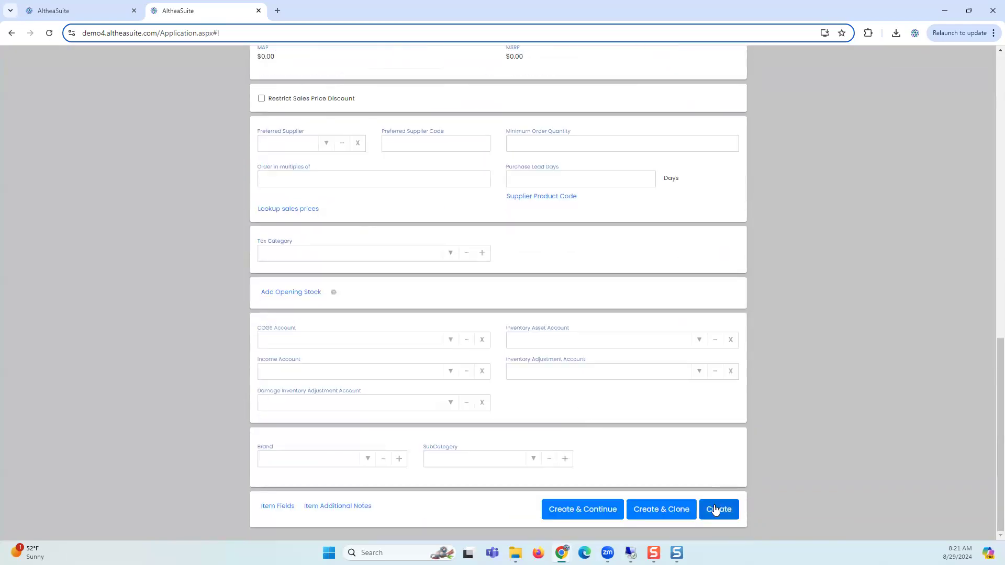
scroll(561, 206, up, 4)
click(560, 193)
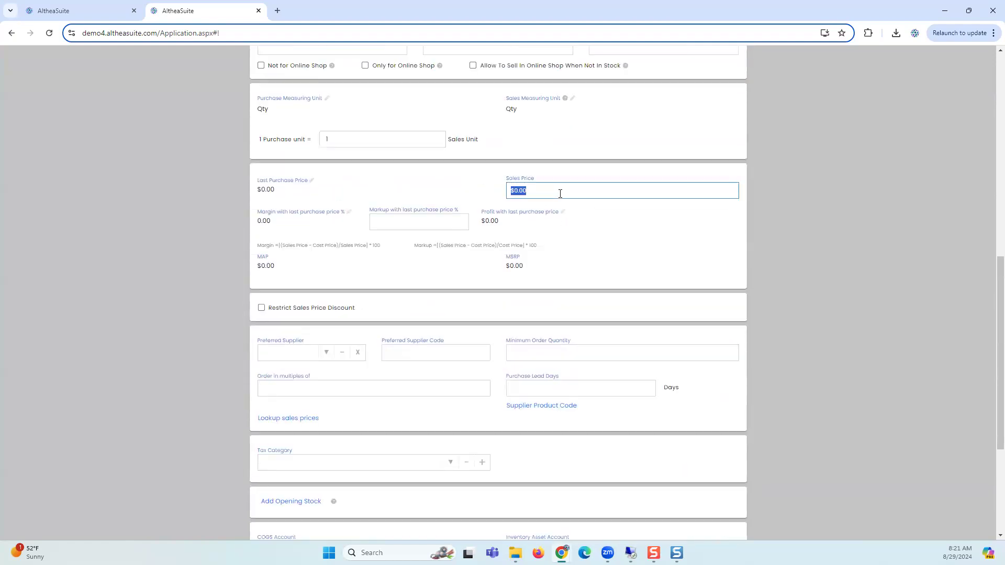
text(600)
click(615, 242)
scroll(698, 433, down, 2)
scroll(698, 432, down, 2)
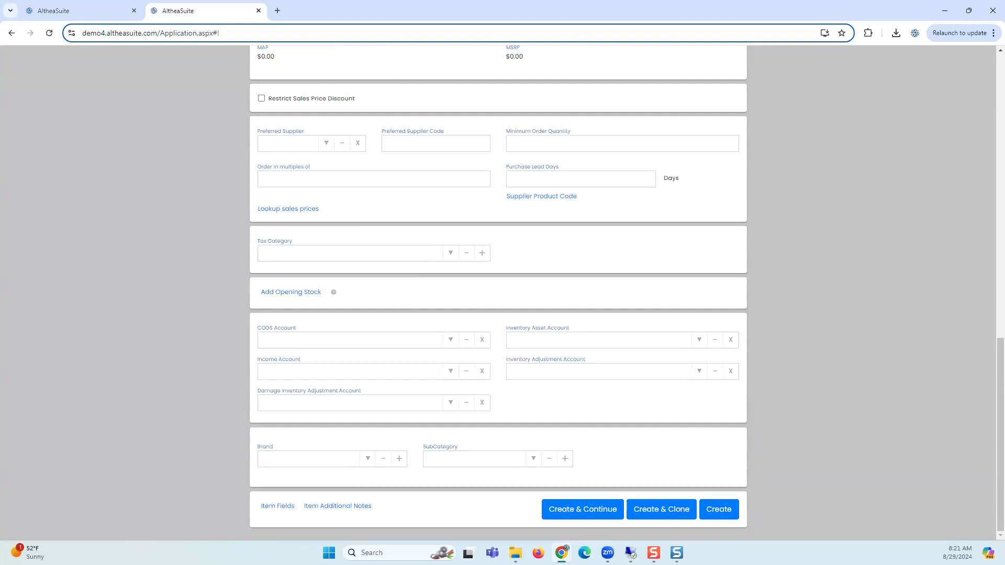
click(718, 510)
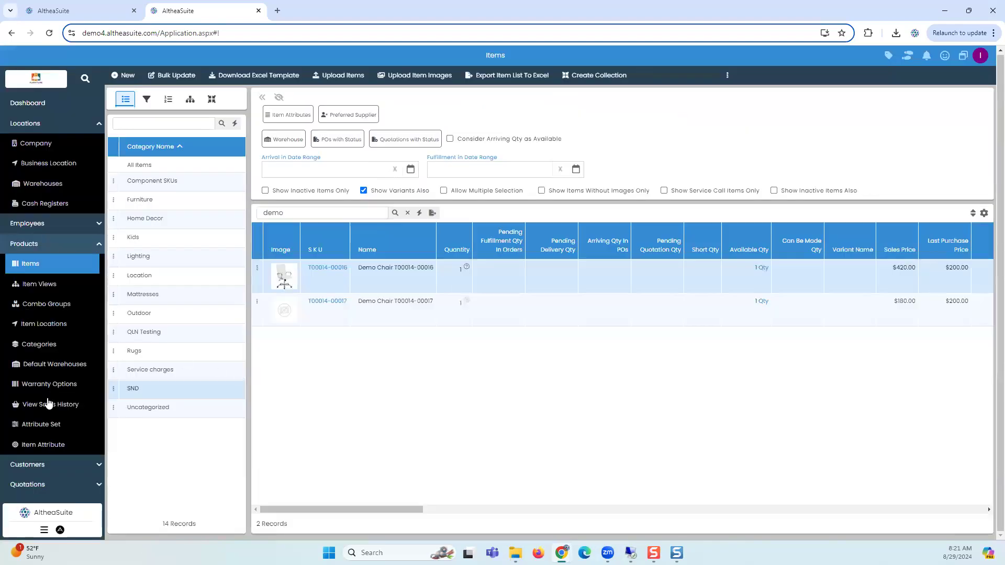
Go to the purchases list and start a new purchase with GE as the supplier
scroll(47, 301, down, 4)
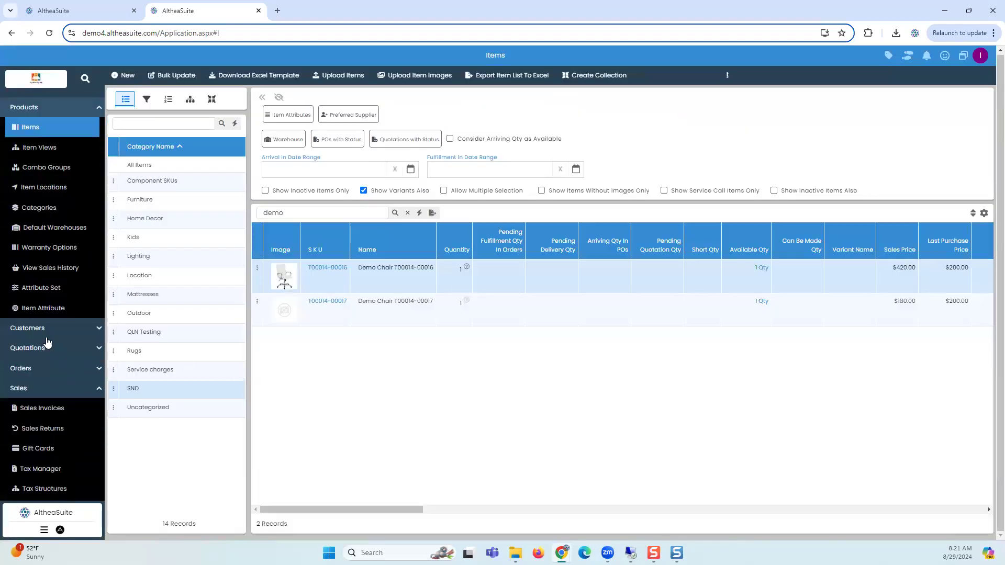
scroll(41, 413, down, 2)
click(32, 212)
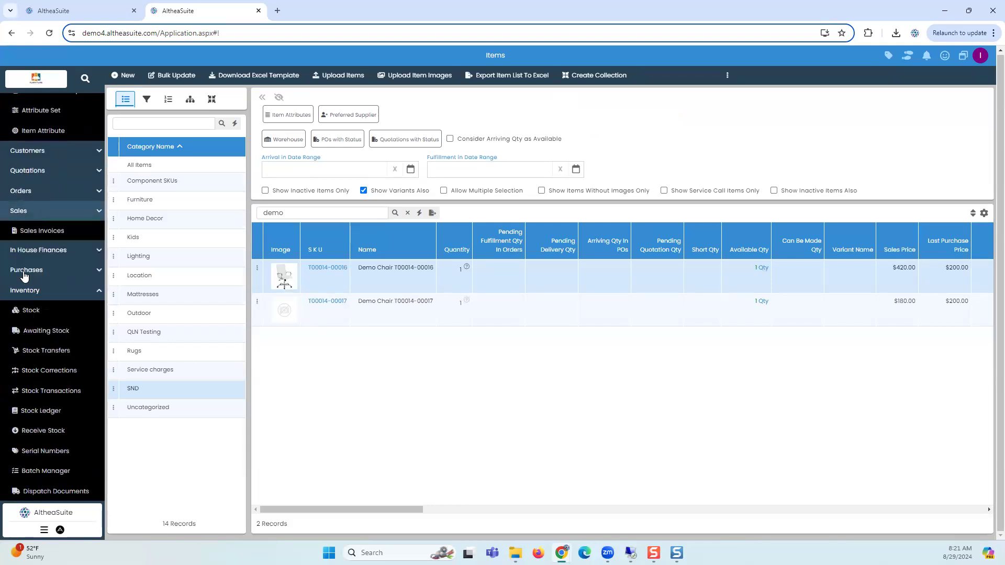
click(40, 252)
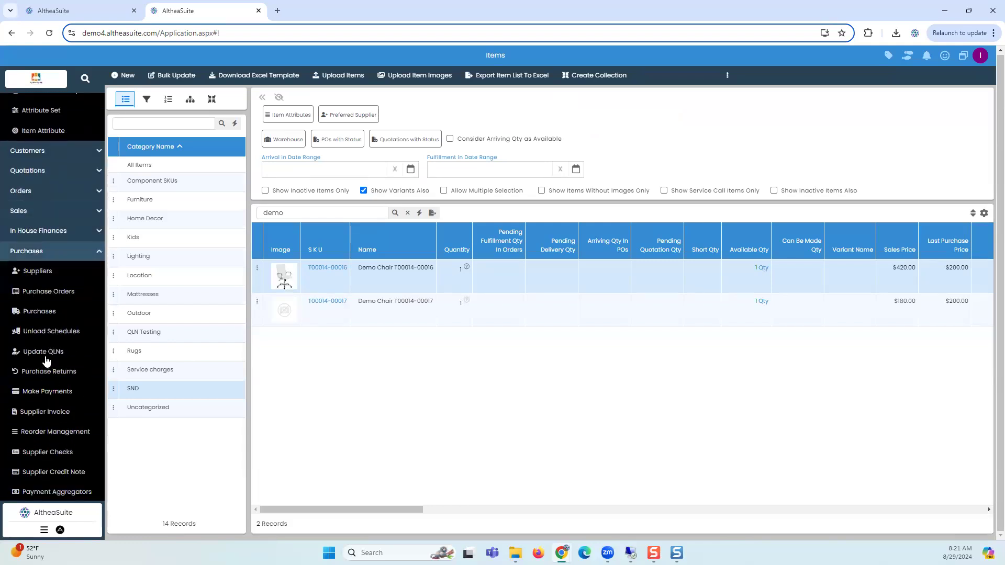
click(42, 311)
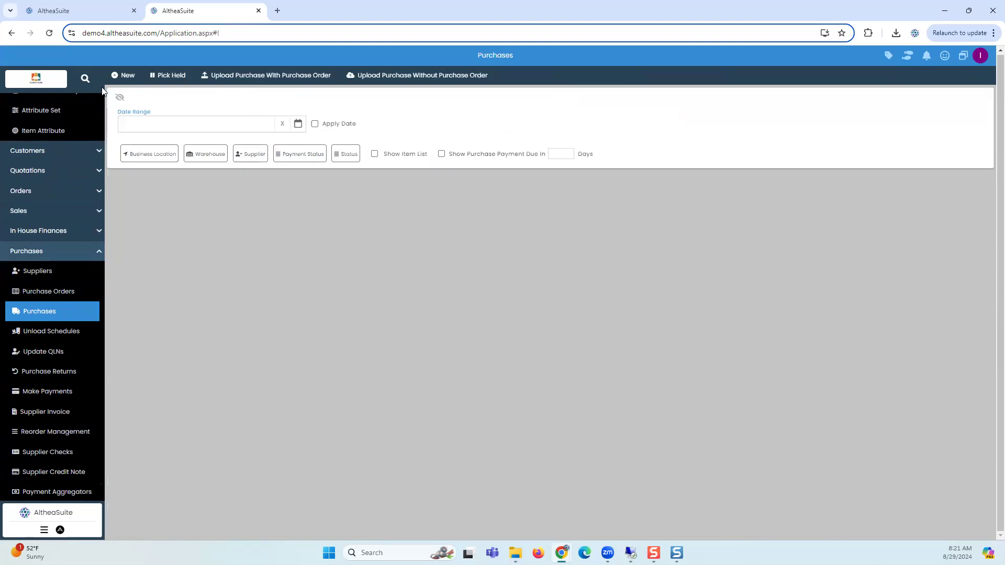
click(128, 76)
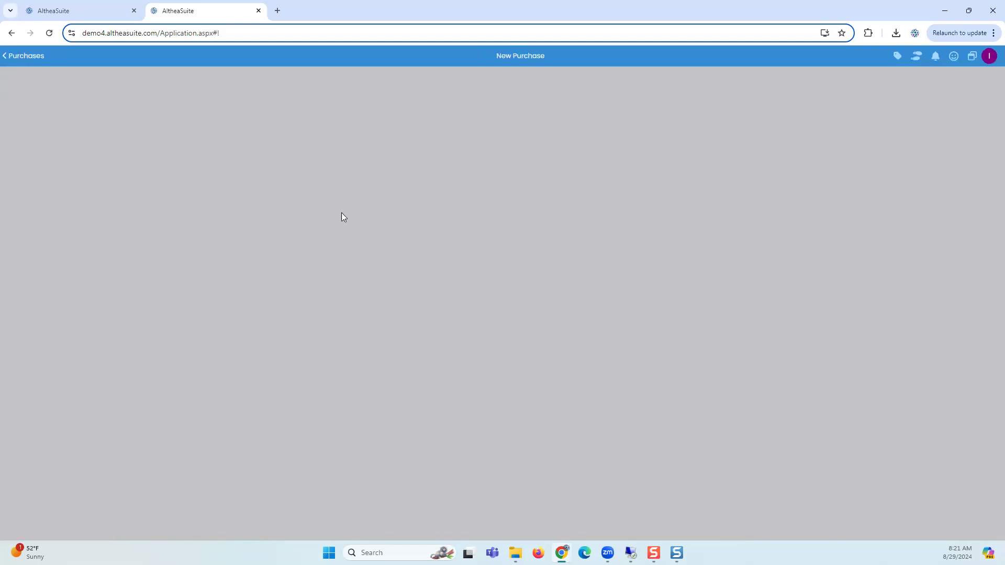
click(447, 189)
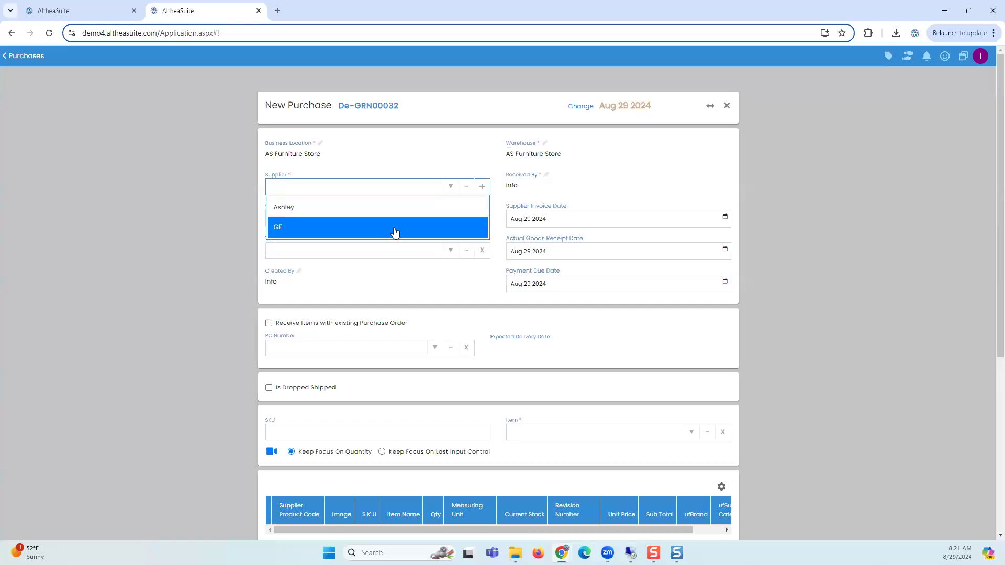
click(395, 226)
Add the Air Conditioner to the purchase with a quantity of 2 and a unit price of 250
click(535, 431)
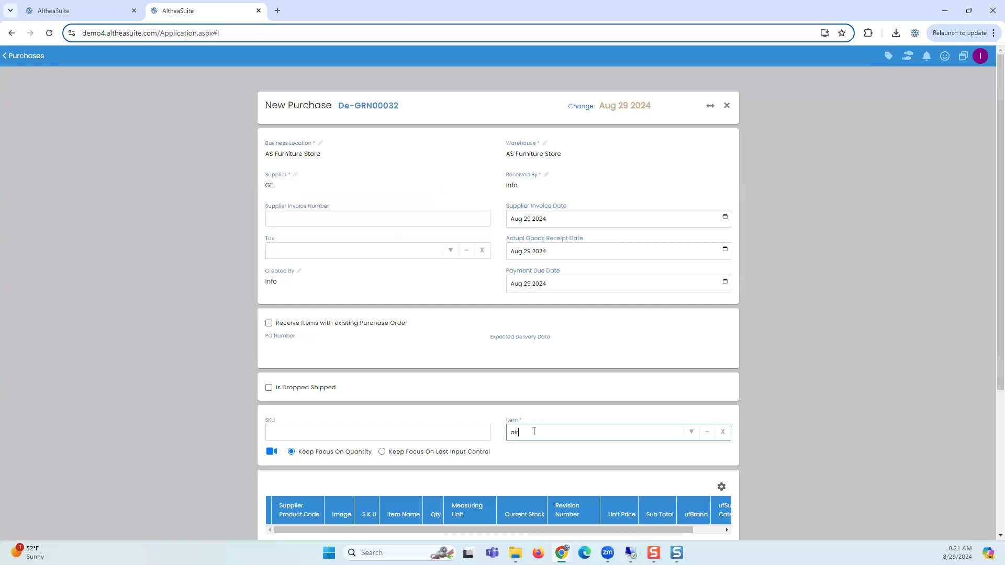
click(540, 446)
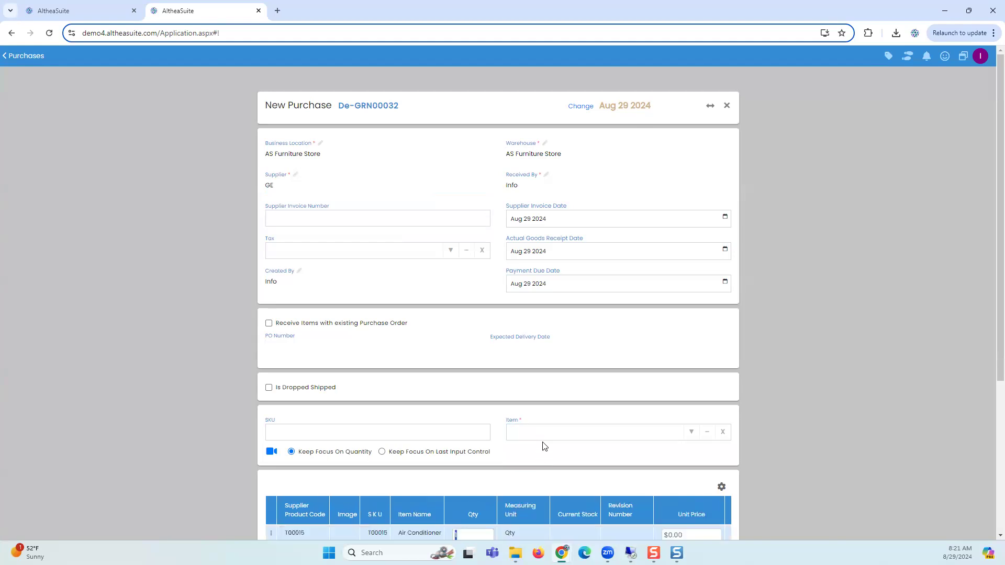
scroll(459, 393, down, 3)
text(2)
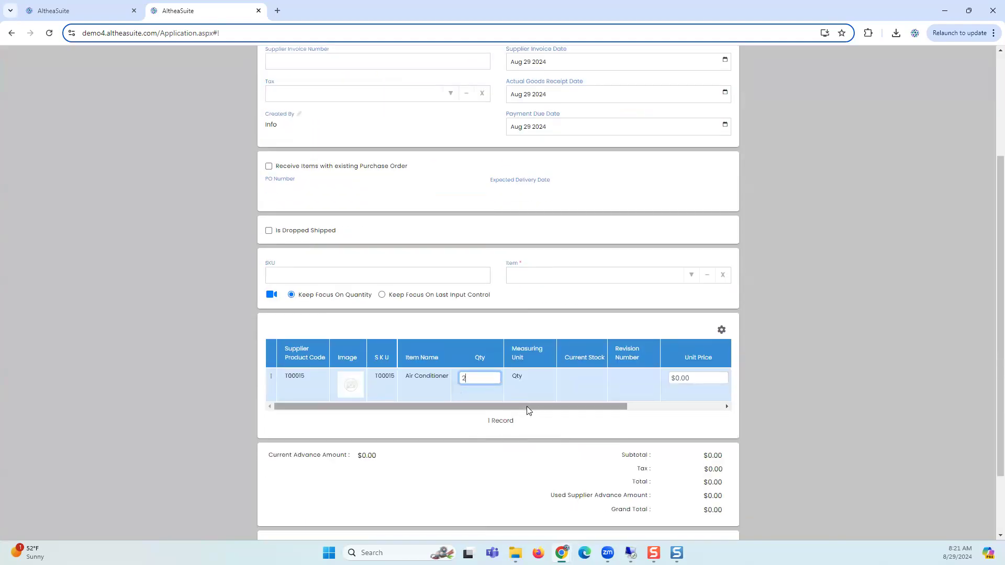
scroll(551, 405, down, 2)
scroll(699, 295, up, 1)
click(695, 307)
text(250)
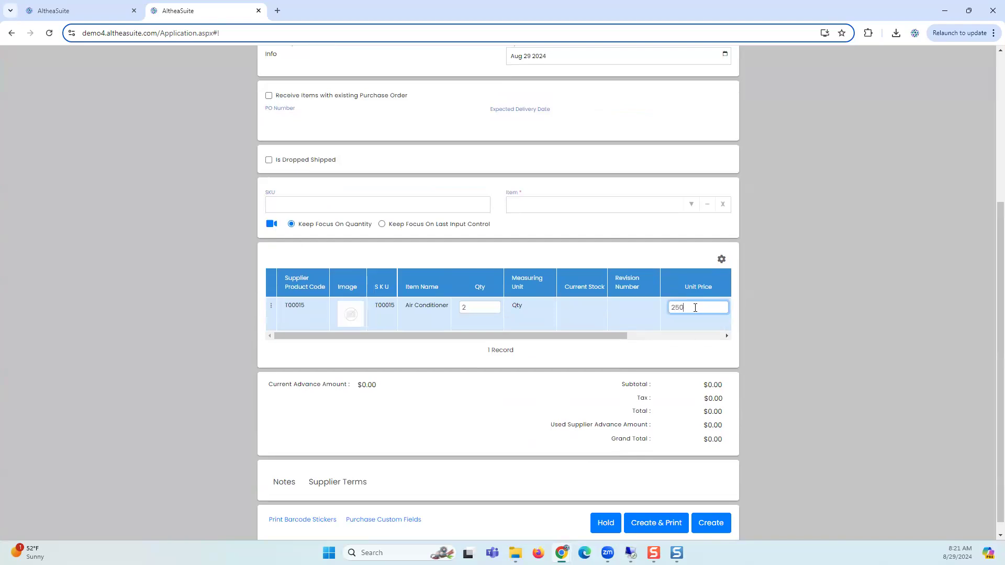
click(653, 354)
Create the purchase, saving the suggested quick lookup numbers for both Air Conditioner units
scroll(657, 483, down, 1)
click(711, 509)
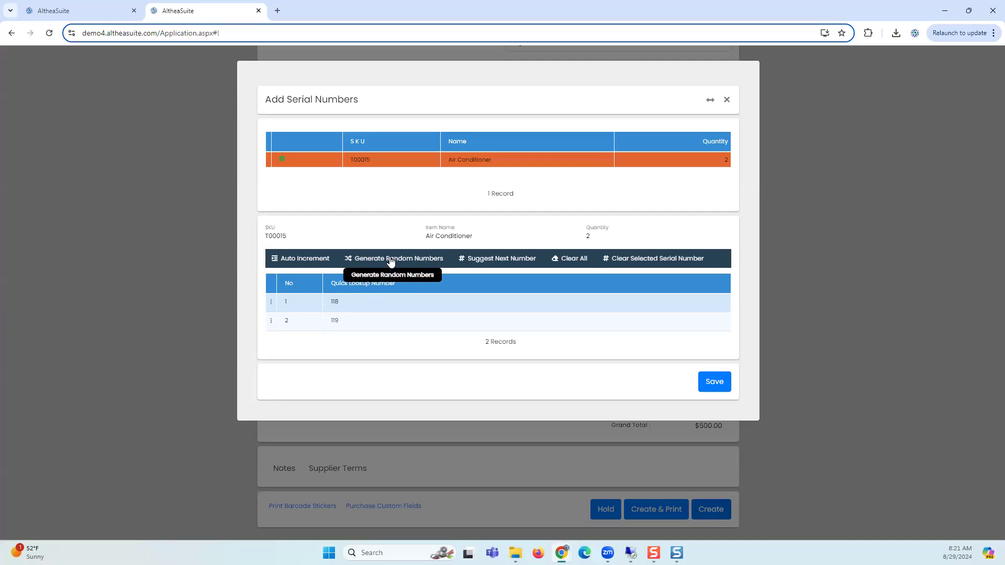
click(346, 322)
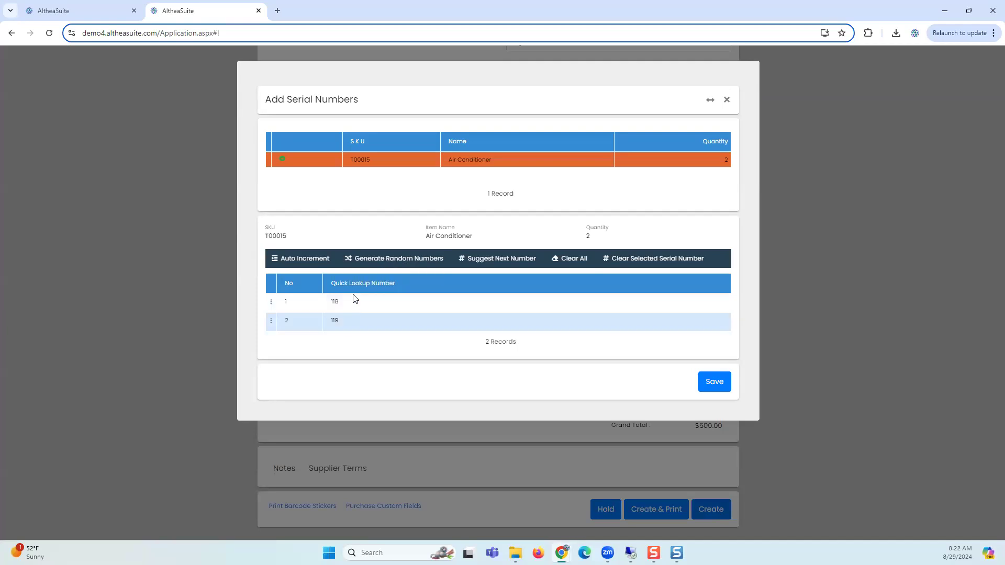
click(710, 386)
click(706, 508)
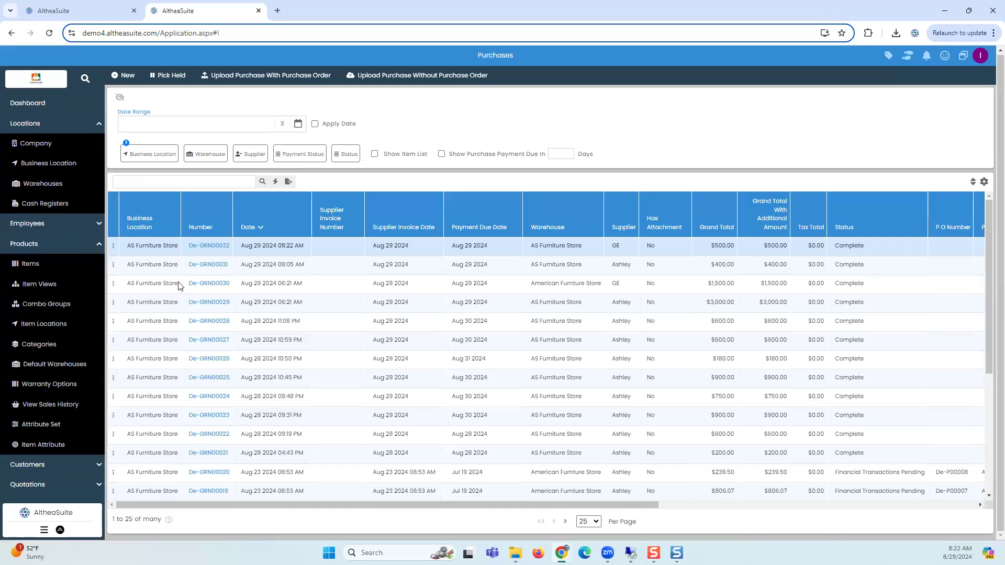
View the new GE purchase and start a Scratch and Dent document from its Air Conditioner line
scroll(14, 403, down, 3)
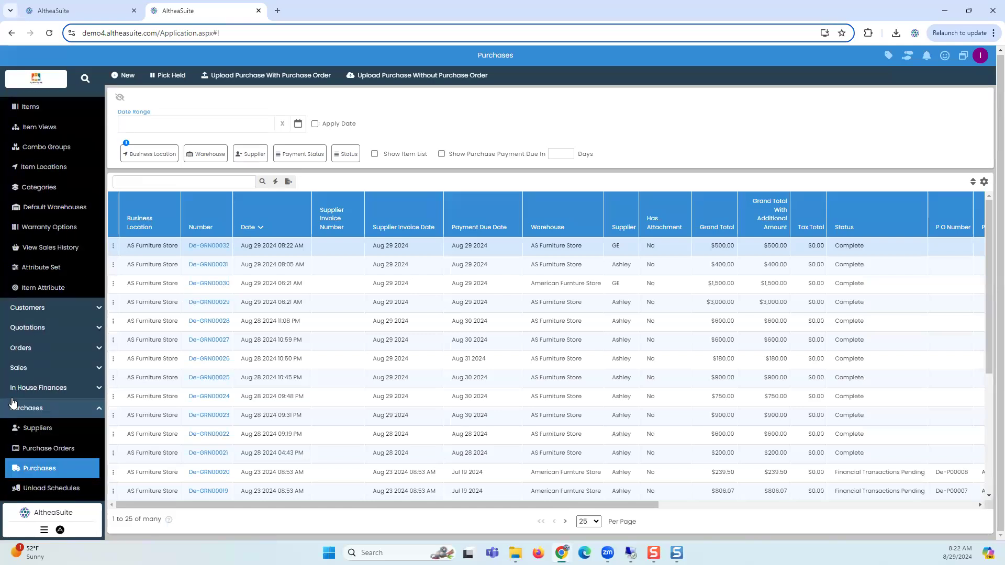
click(113, 246)
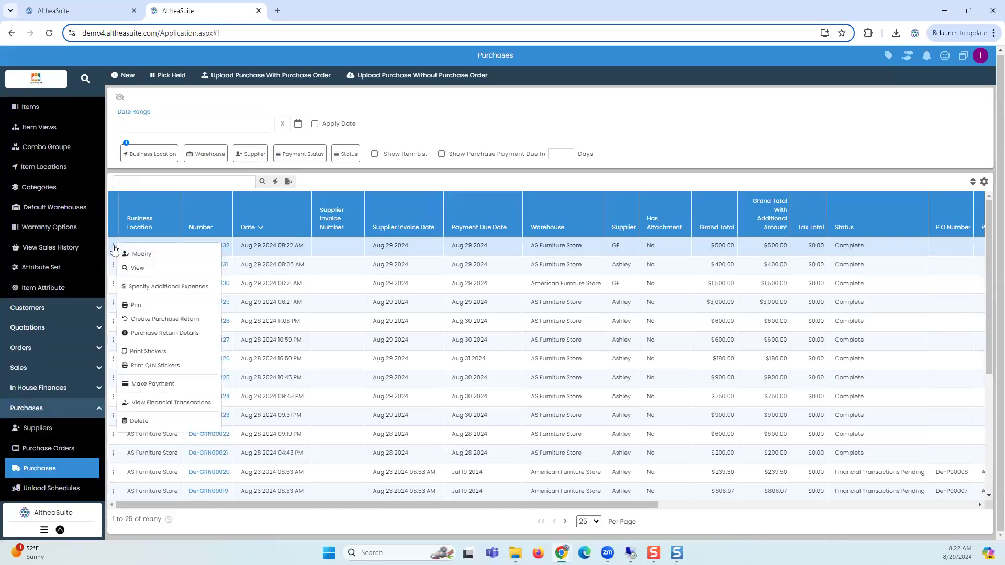
click(139, 267)
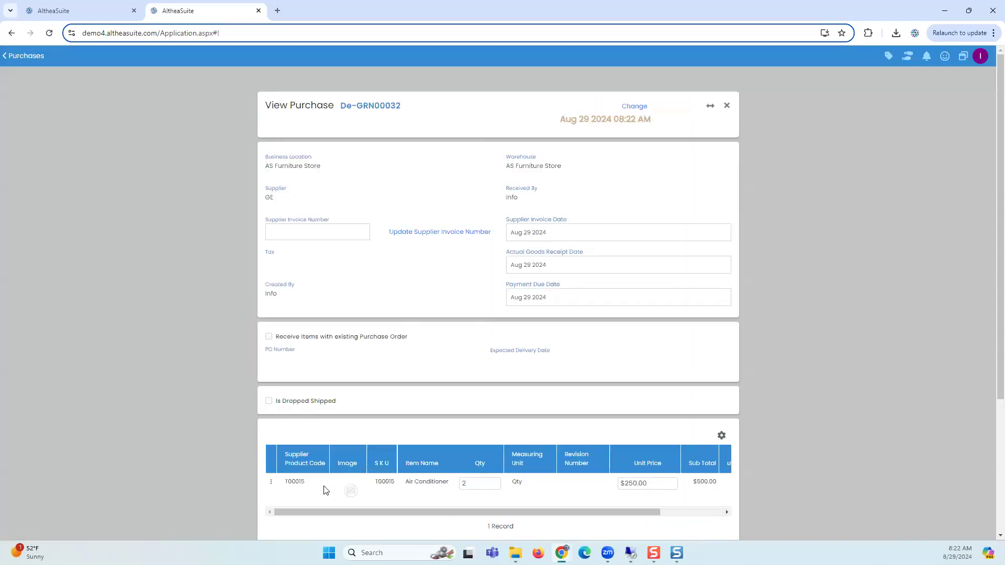
click(269, 481)
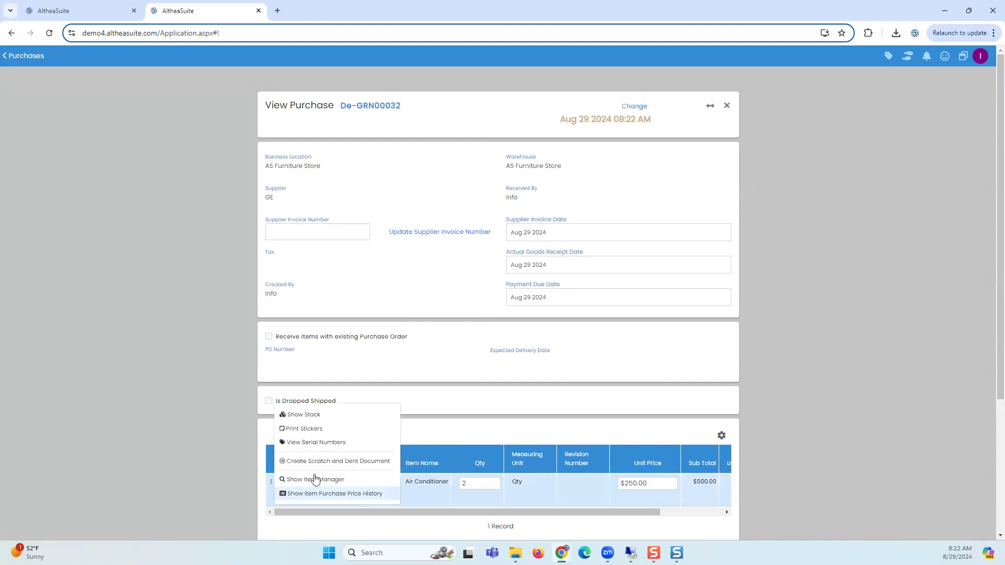
click(320, 459)
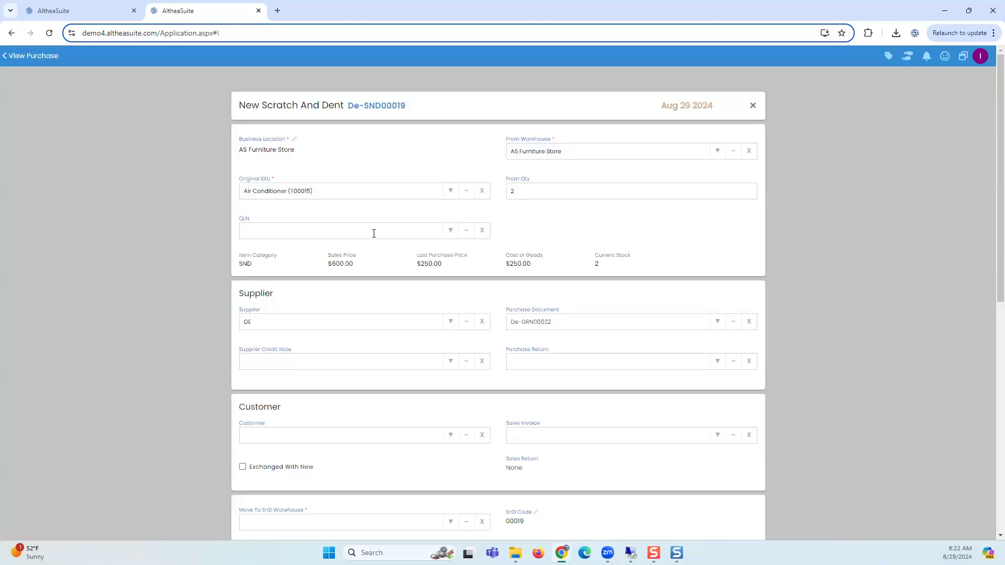
Select quick lookup number 118 as the damaged Air Conditioner unit and review the supplier and customer details
click(451, 232)
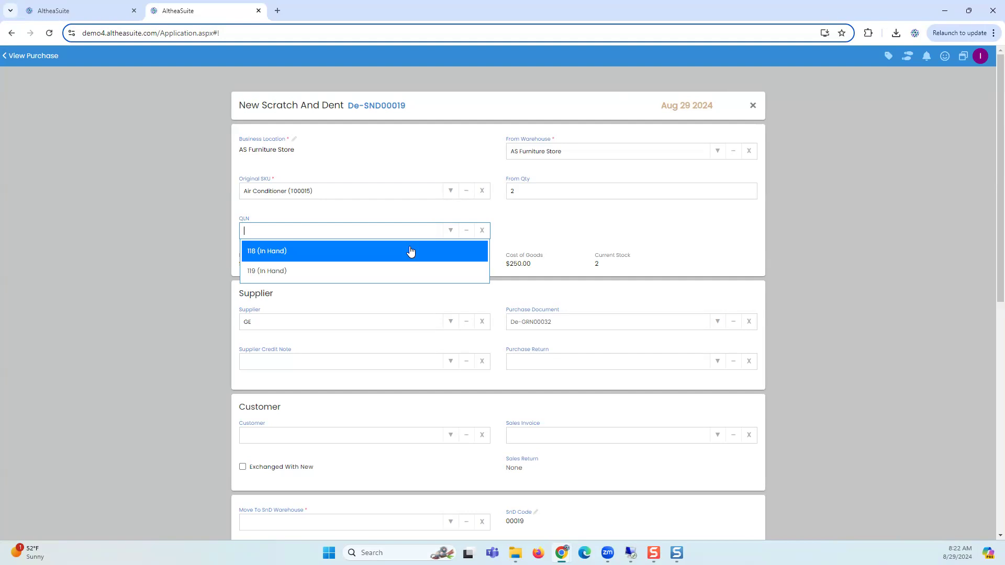
click(411, 252)
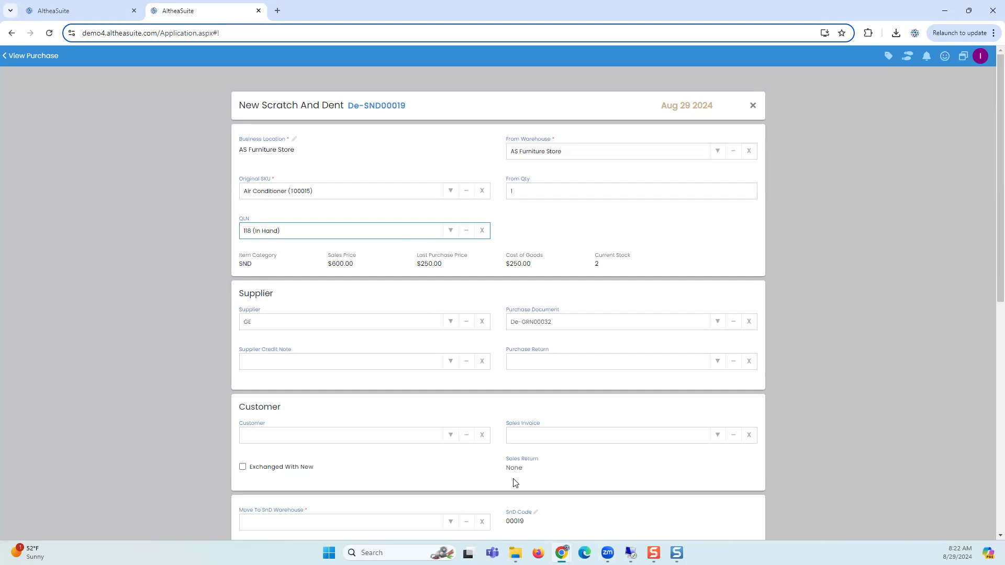
scroll(486, 463, down, 1)
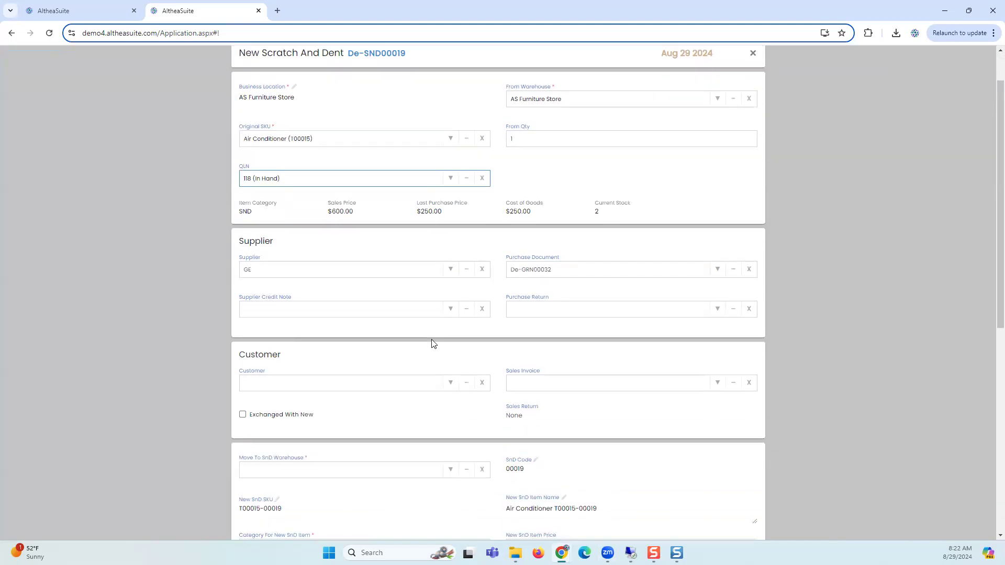
scroll(466, 372, down, 1)
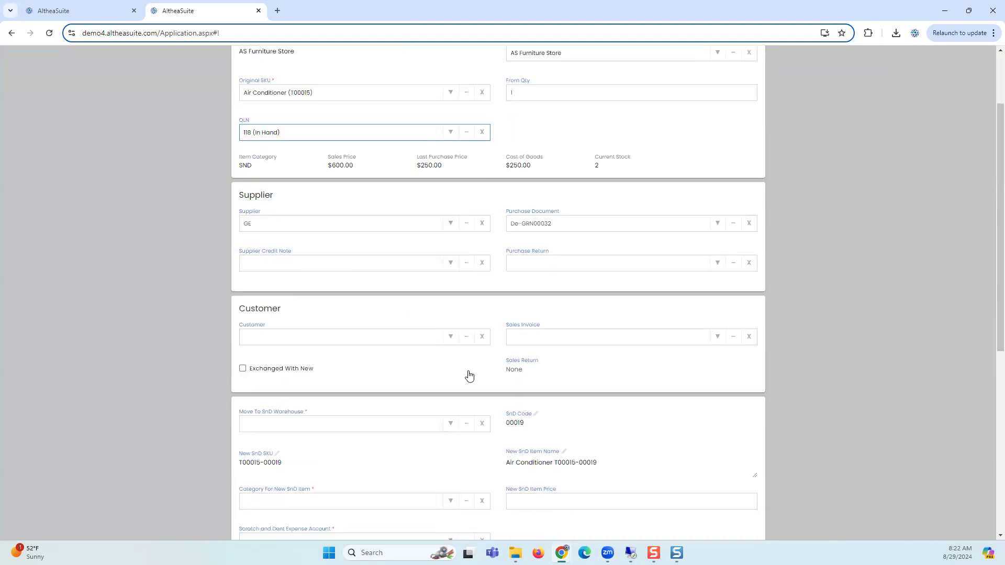
Set SND as both the Move To SnD warehouse and the category for the new Air Conditioner item
scroll(468, 375, down, 2)
click(429, 313)
text(sc)
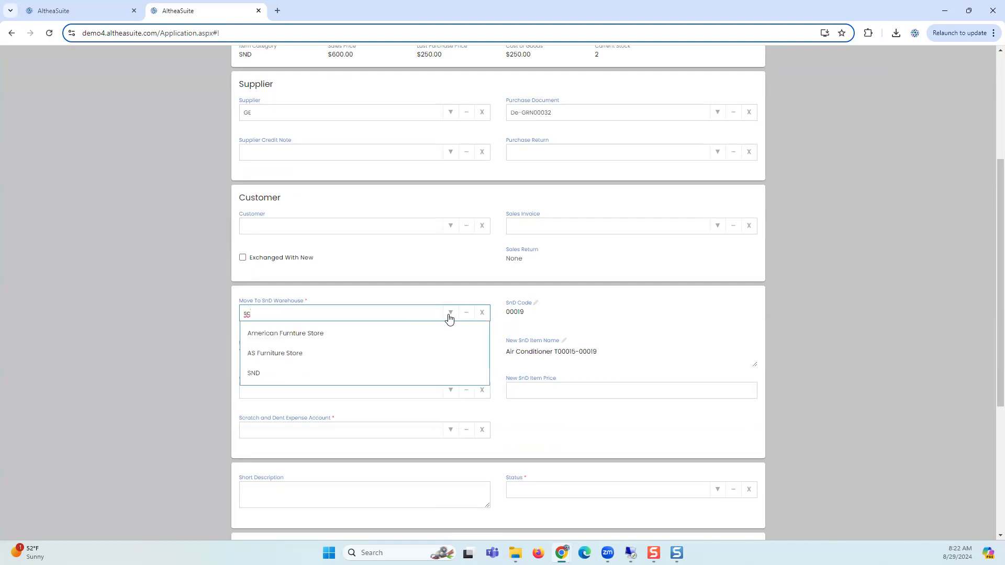
click(353, 378)
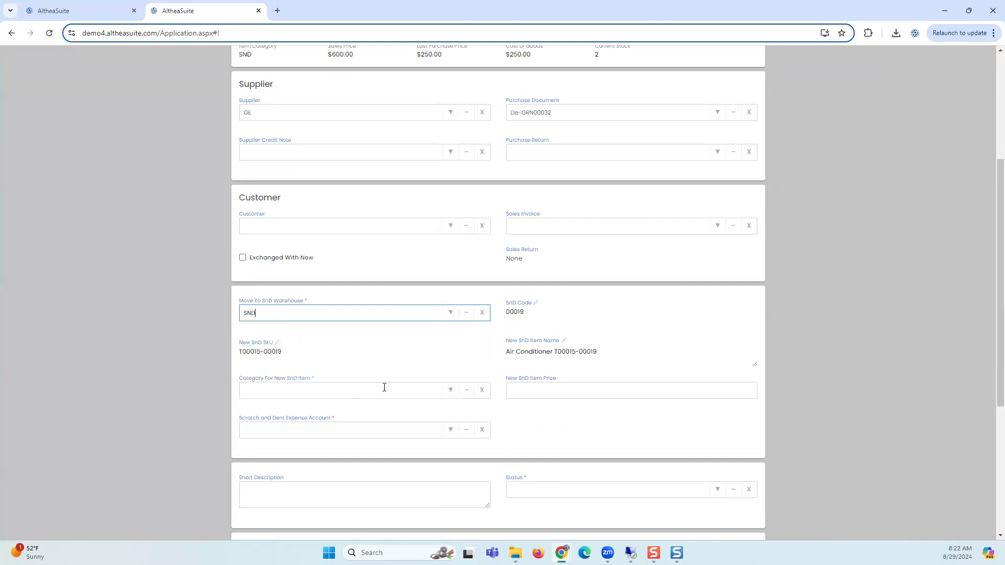
click(449, 390)
text(snd)
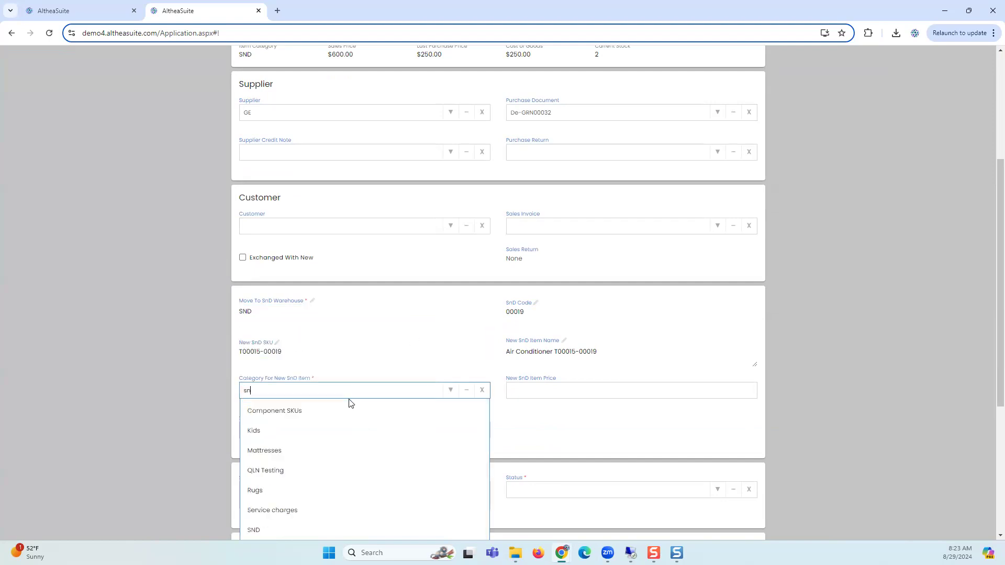
click(308, 416)
Choose Scratch and Dent as the expense account and set the new SnD item price to 400
click(311, 433)
text(sc)
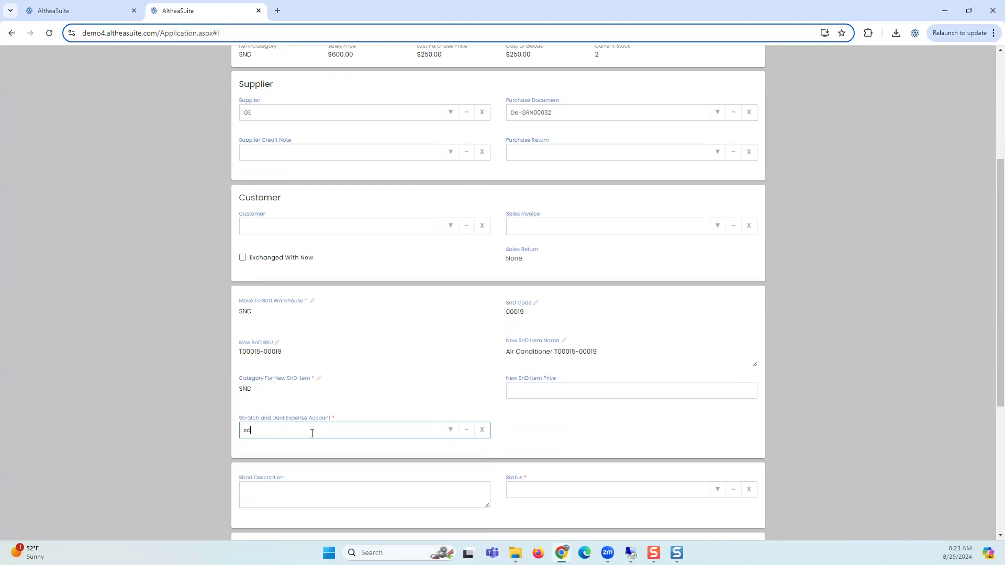
click(276, 508)
click(607, 390)
scroll(608, 391, up, 5)
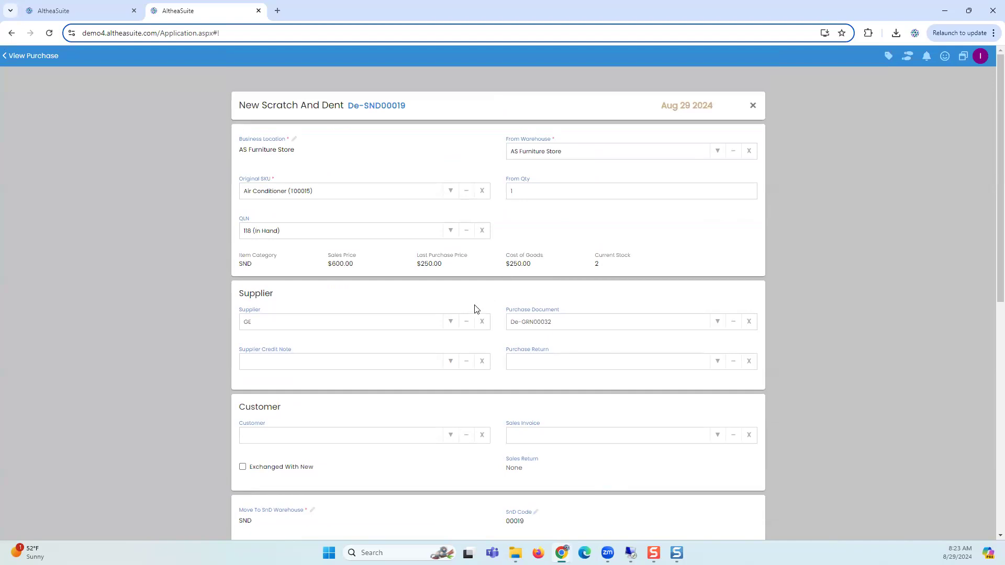
scroll(468, 322, down, 3)
text(400)
click(664, 402)
Set the document's status to New and enter "Damaged" as the short description
scroll(596, 418, down, 3)
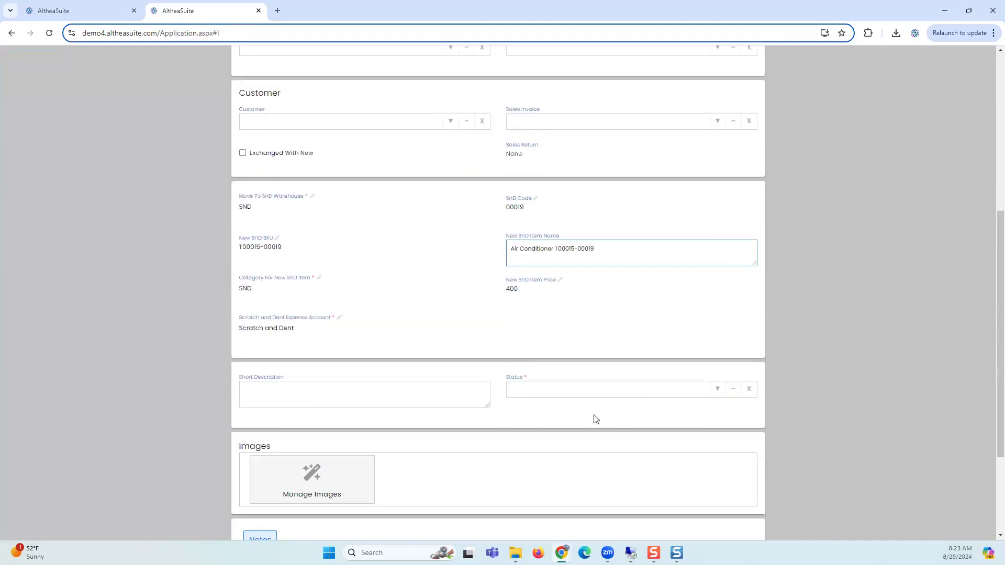
click(570, 387)
click(716, 384)
click(666, 408)
click(342, 385)
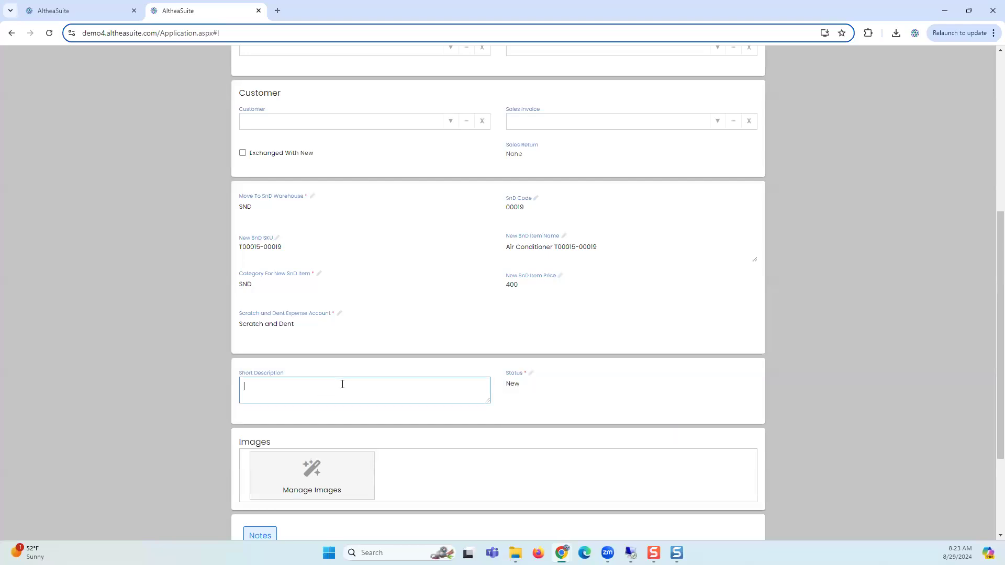
text(Damages\)
key(BackSpace)
key(BackSpace)
text(d)
Review the completed Air Conditioner form and save the Scratch and Dent document
scroll(321, 379, down, 3)
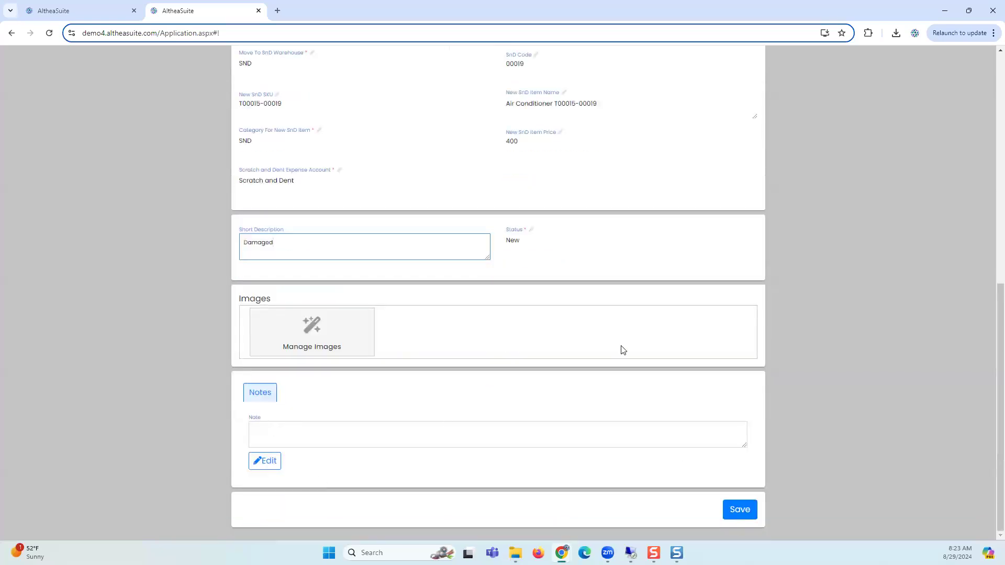
scroll(623, 349, up, 5)
scroll(727, 519, down, 4)
scroll(728, 519, down, 2)
click(739, 509)
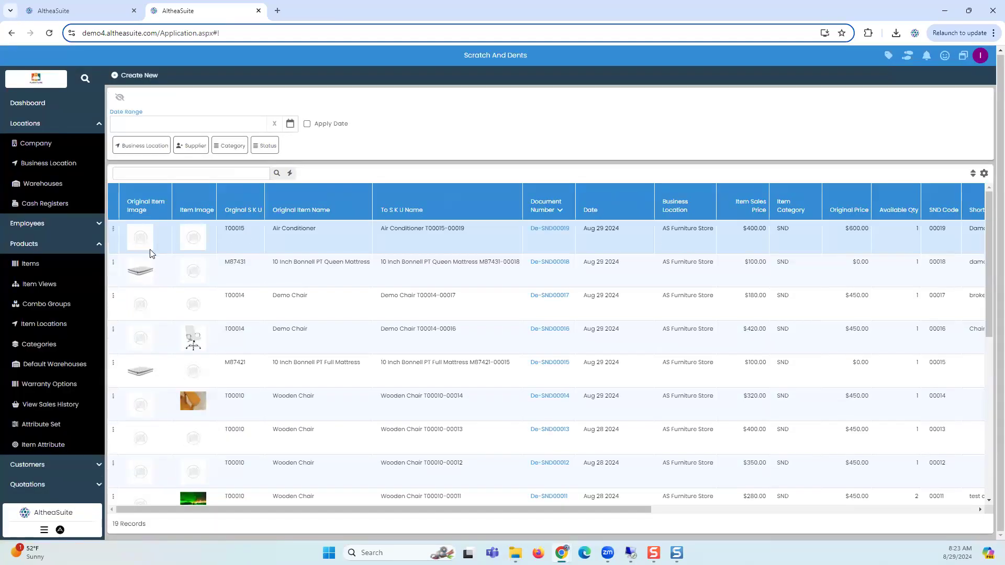
Open the inventory's Stock Transactions and examine the stock movements of the Air Conditioner items
scroll(43, 339, down, 5)
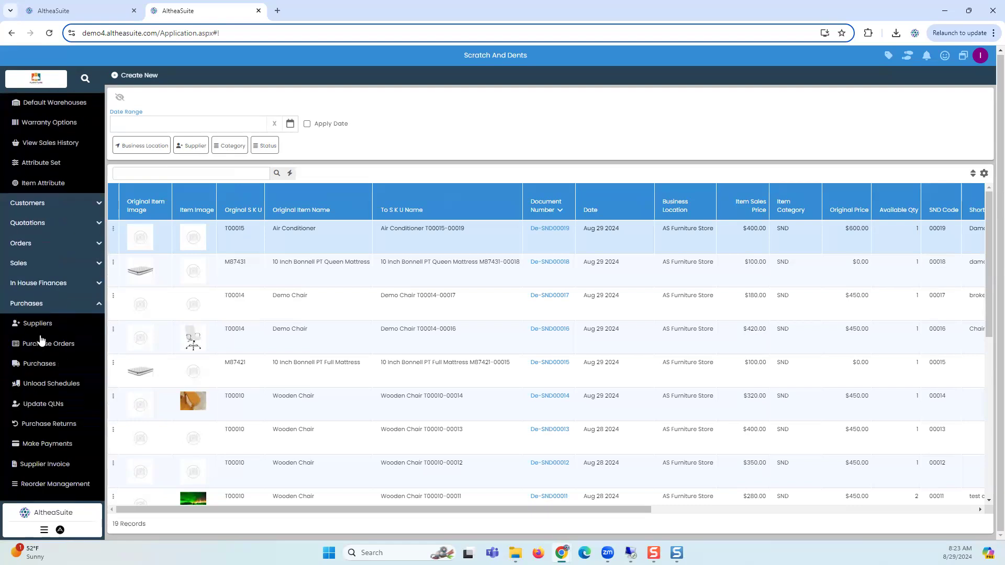
click(39, 308)
click(37, 323)
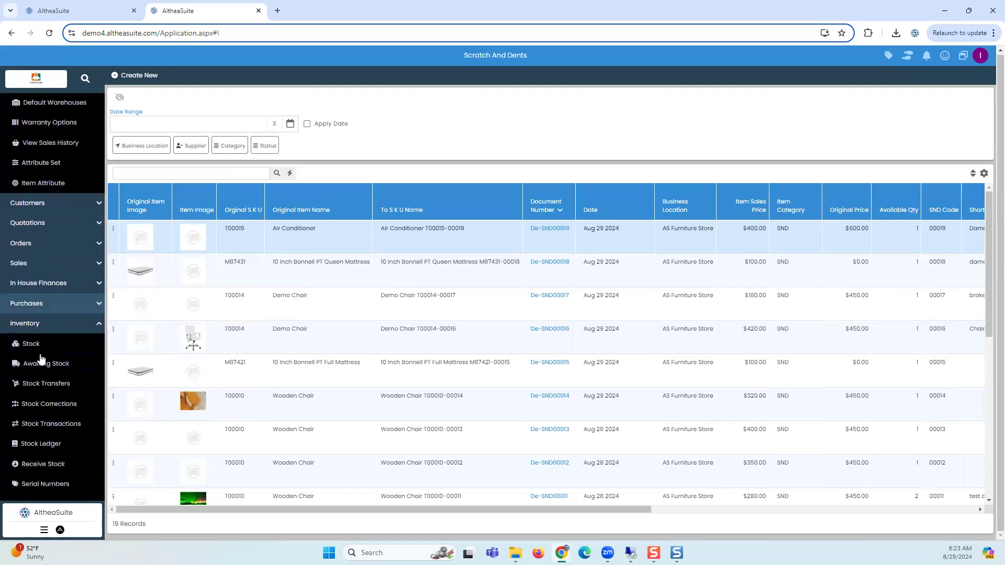
click(54, 384)
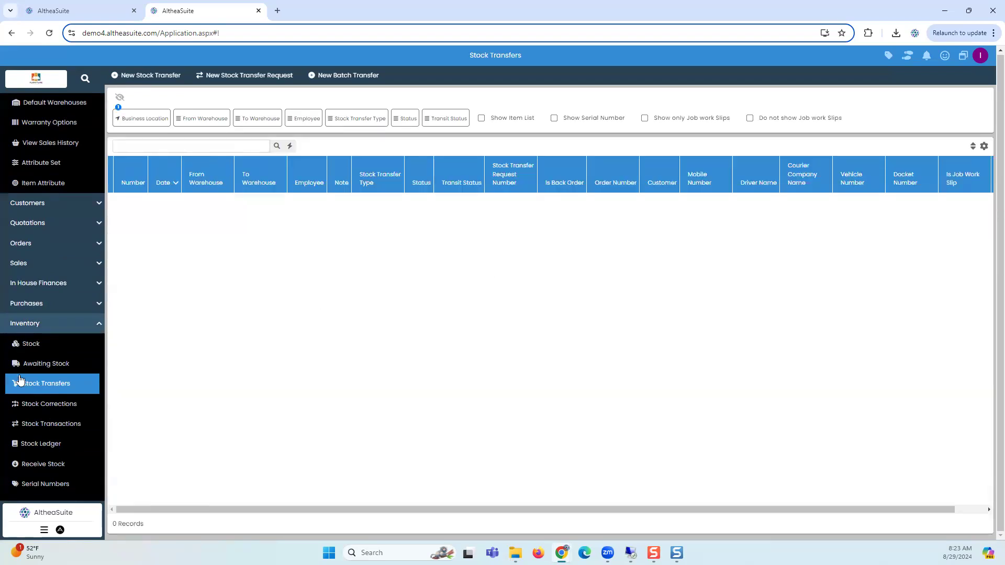
click(47, 429)
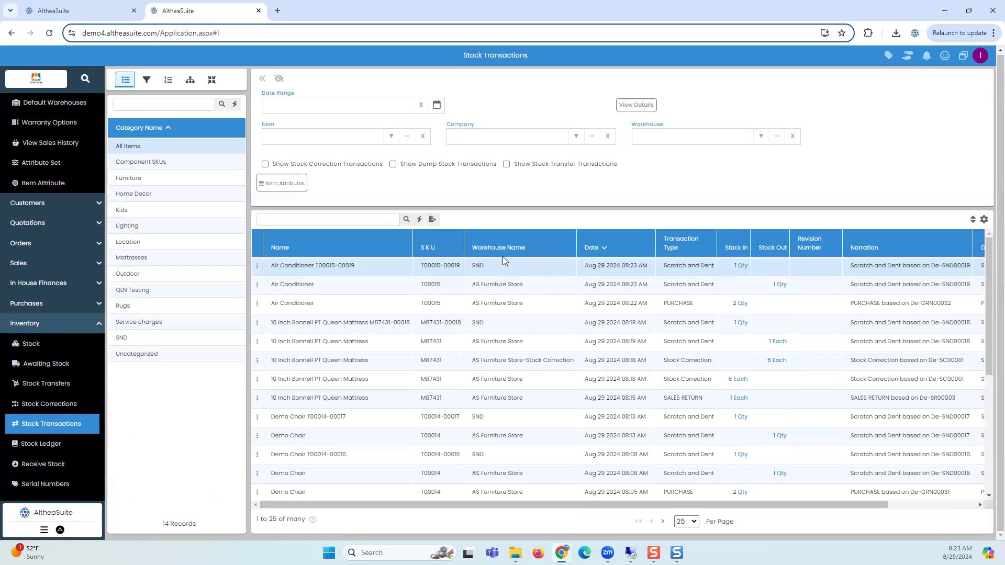
drag(418, 505, 296, 469)
Search the inventory's Serial Numbers for "air cond" and compare the entries for quick lookup numbers 118 and 119
scroll(18, 224, up, 2)
scroll(18, 224, up, 2)
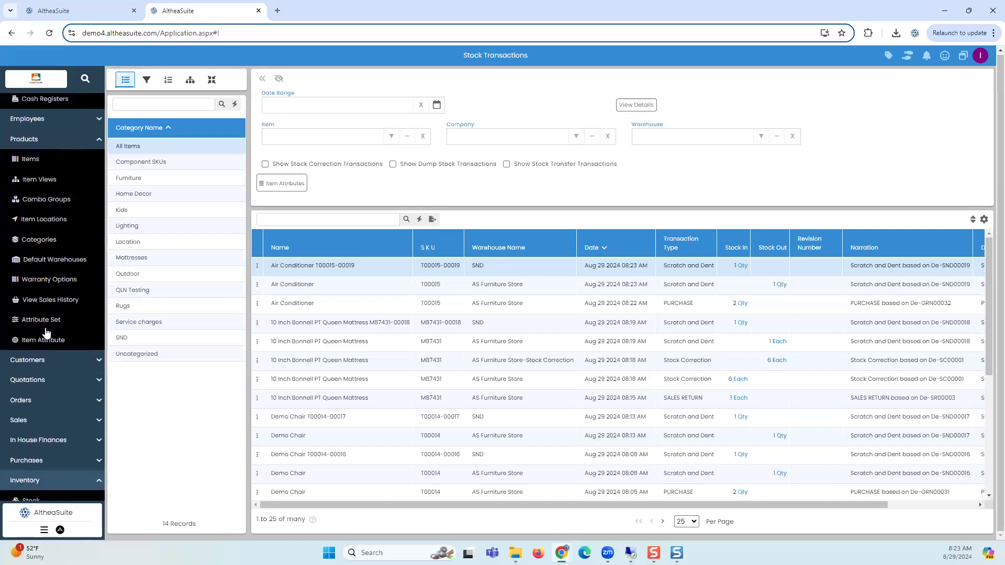
click(26, 138)
scroll(25, 180, up, 2)
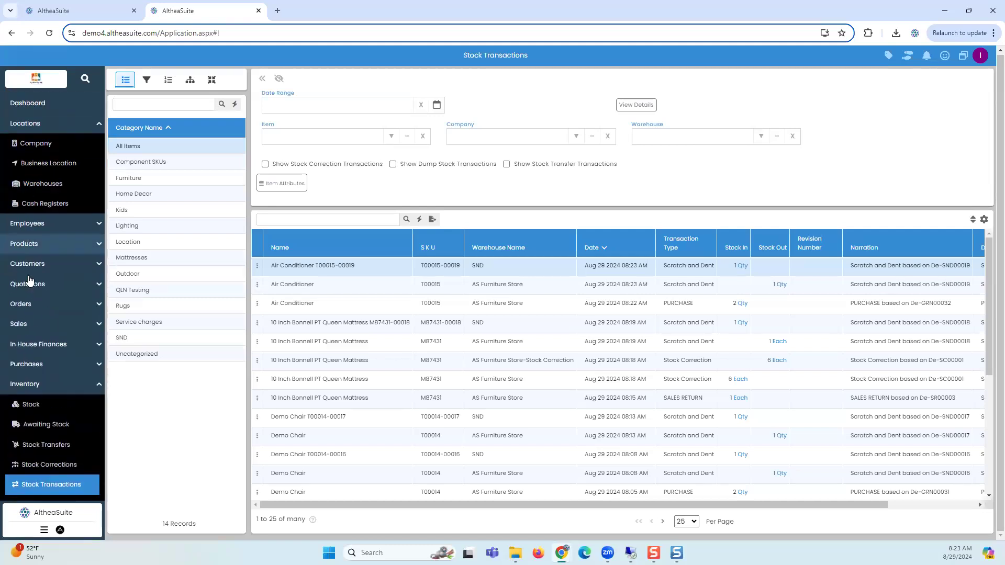
scroll(34, 317, down, 4)
scroll(45, 395, down, 2)
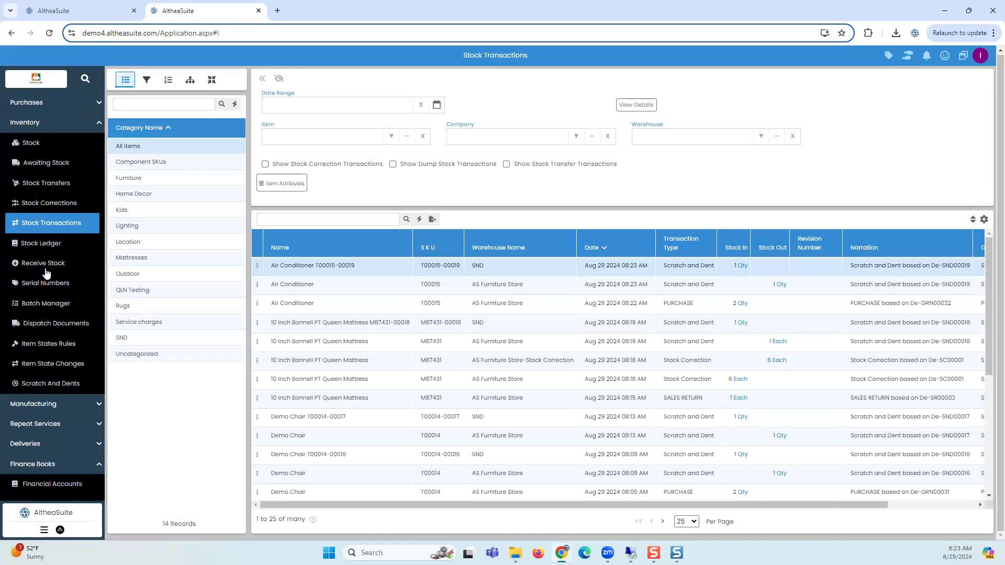
scroll(30, 220, up, 1)
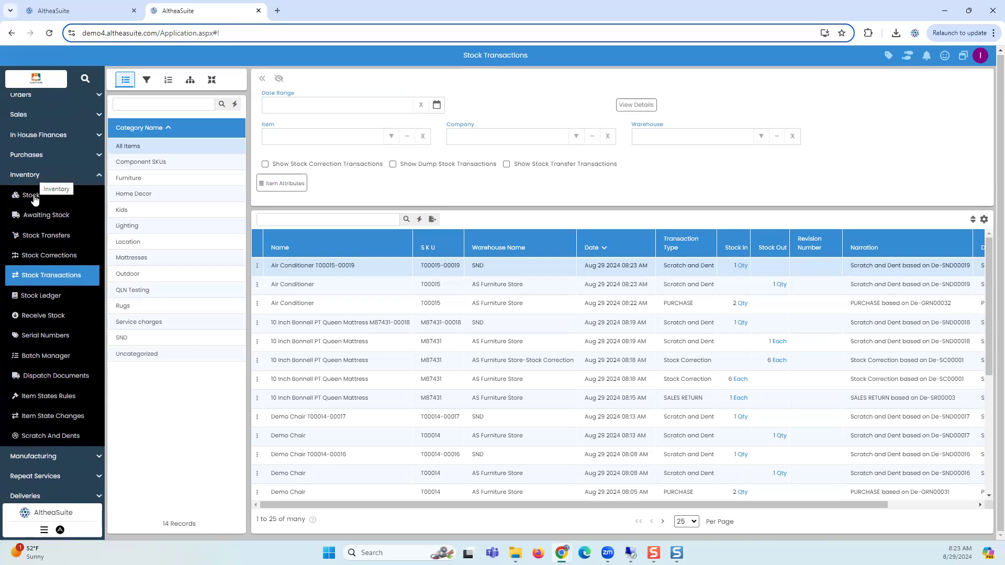
click(53, 336)
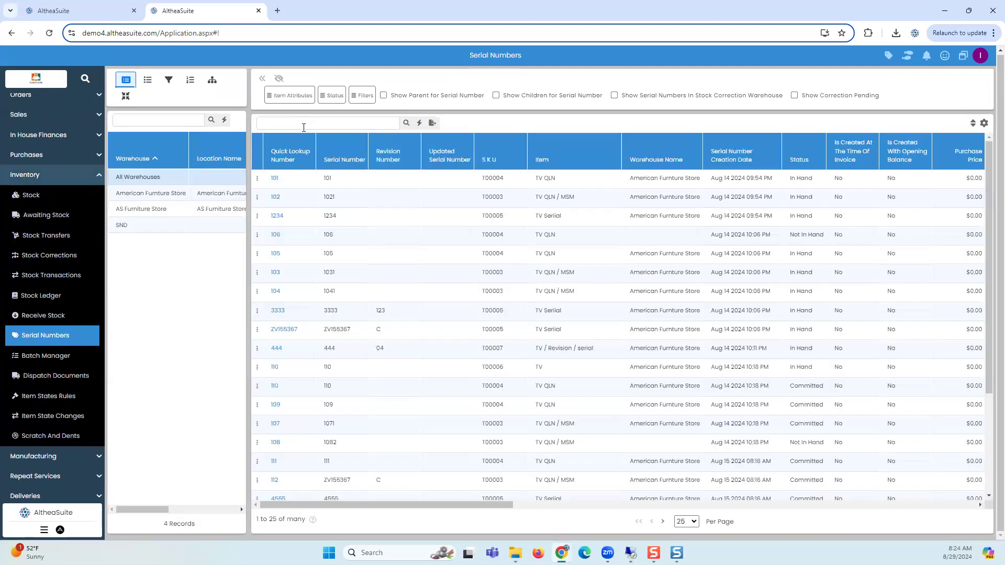
click(303, 125)
text(air con)
key(Return)
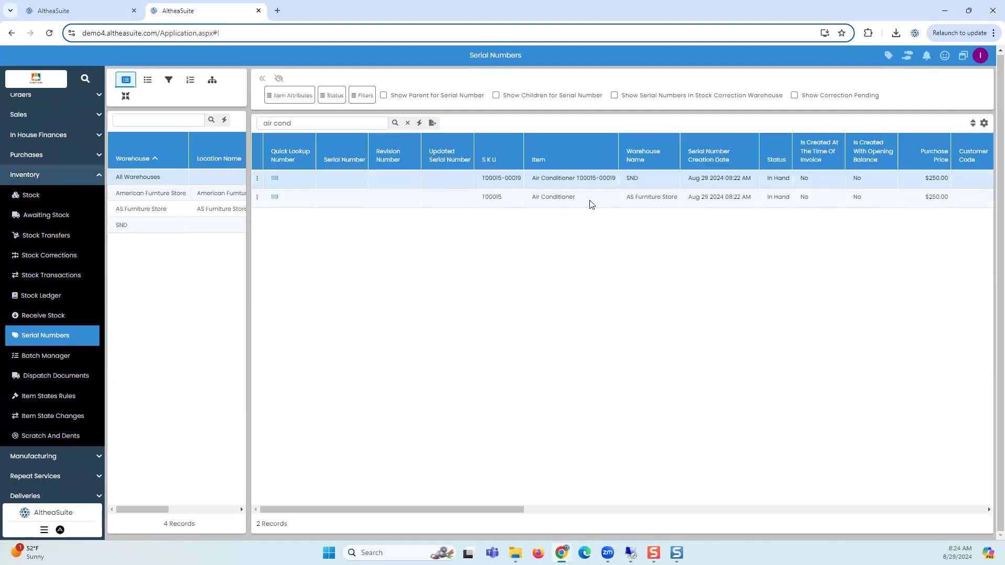
click(306, 194)
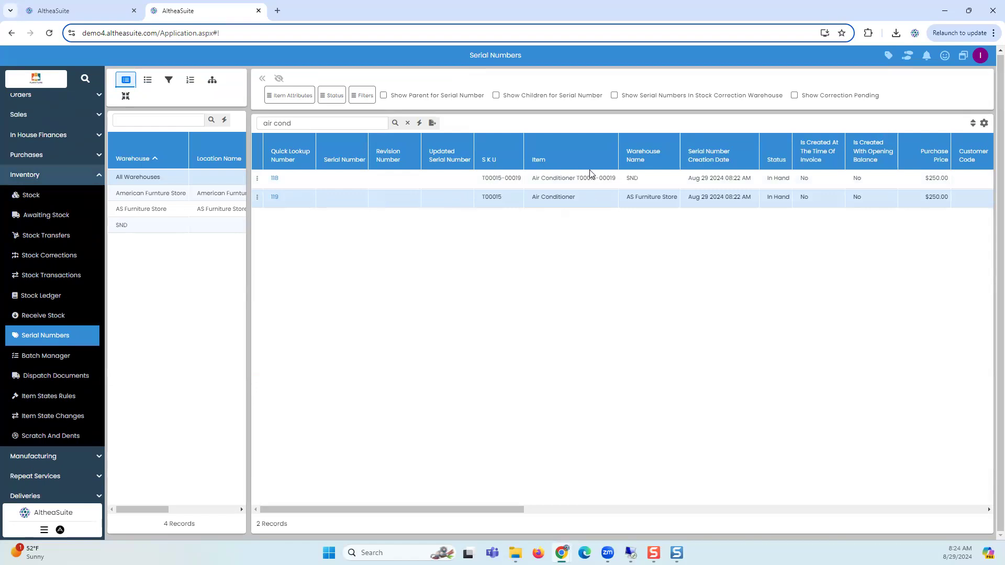
click(547, 179)
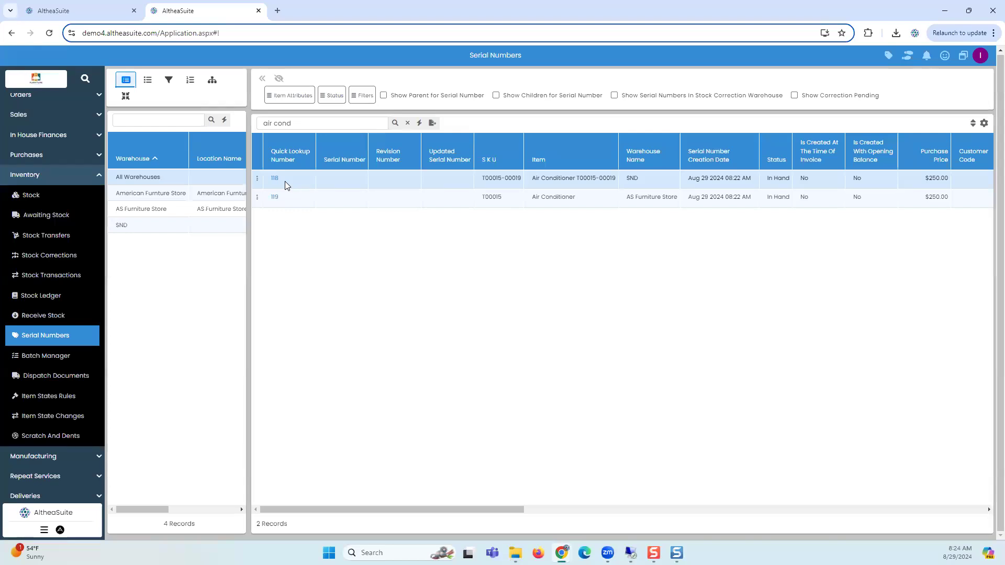
Return to the inventory's Scratch And Dents list
click(48, 181)
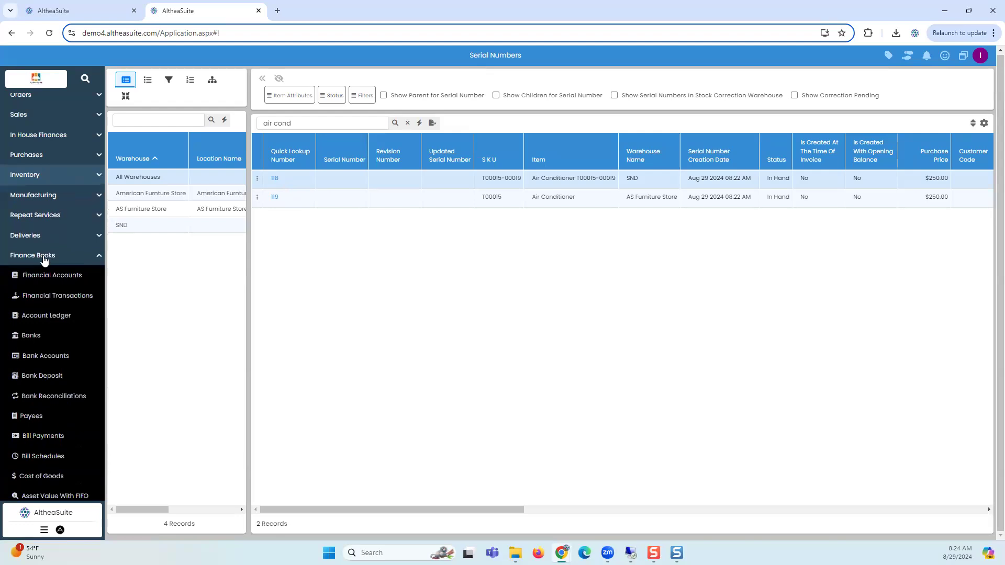
click(45, 256)
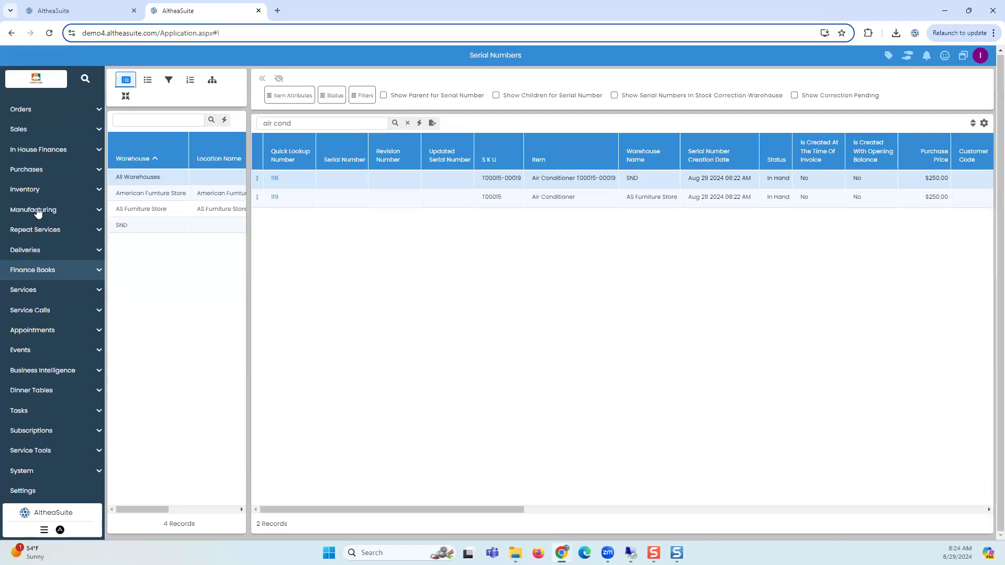
click(43, 190)
click(59, 395)
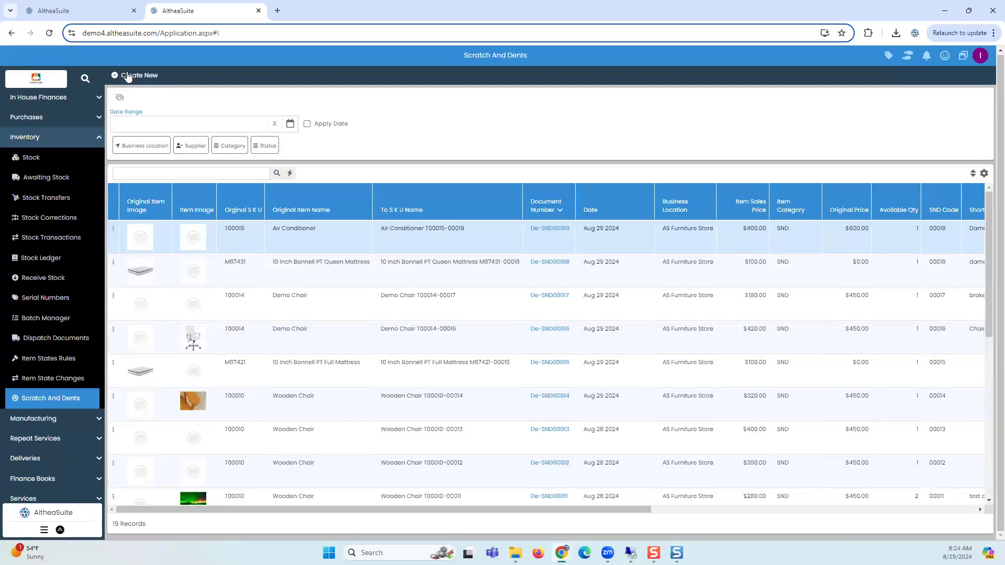
Start a new Scratch And Dents document with AS Furniture Store as the source warehouse
click(128, 78)
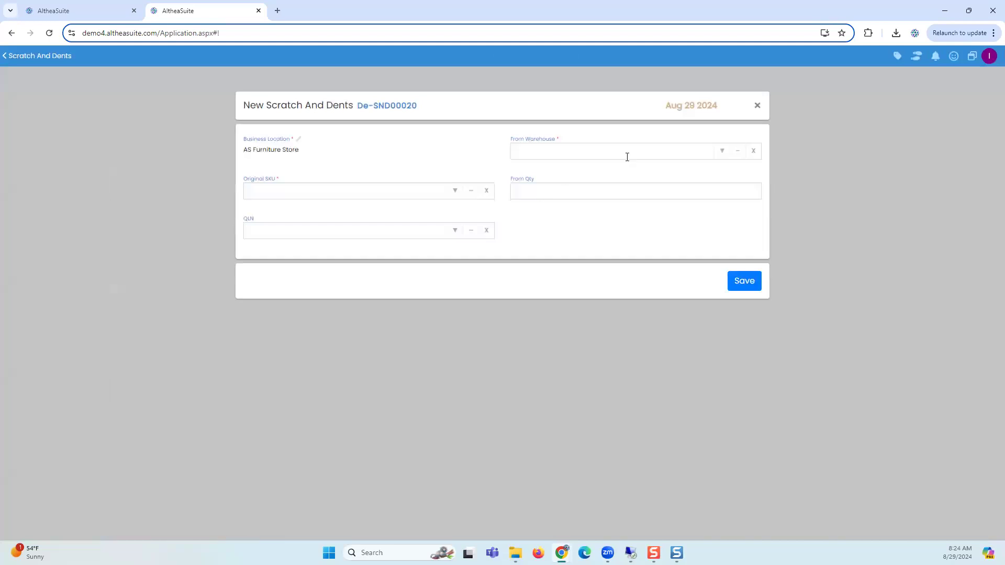
click(721, 152)
click(664, 179)
click(719, 152)
click(666, 193)
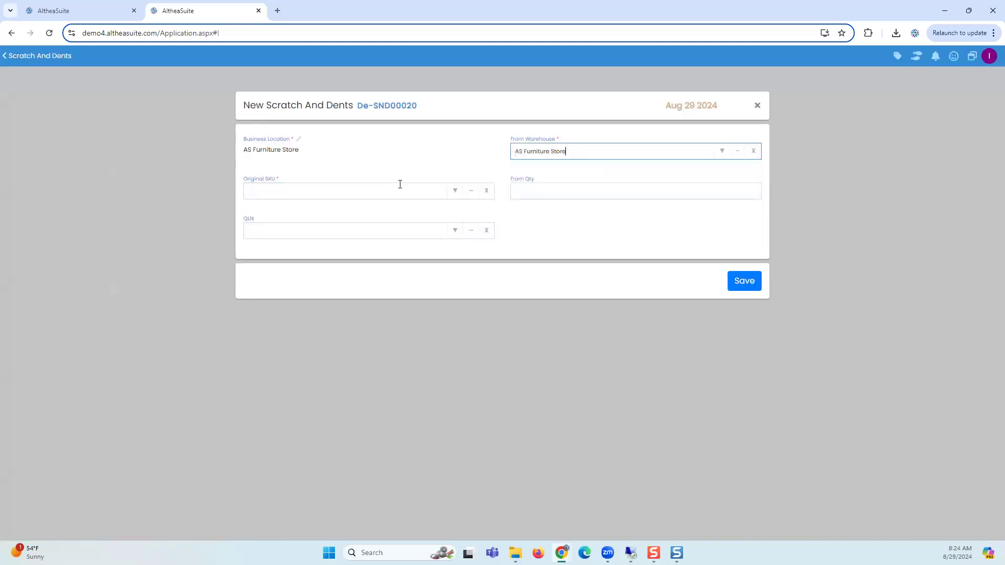
click(449, 191)
click(391, 231)
scroll(392, 273, down, 1)
scroll(392, 272, down, 2)
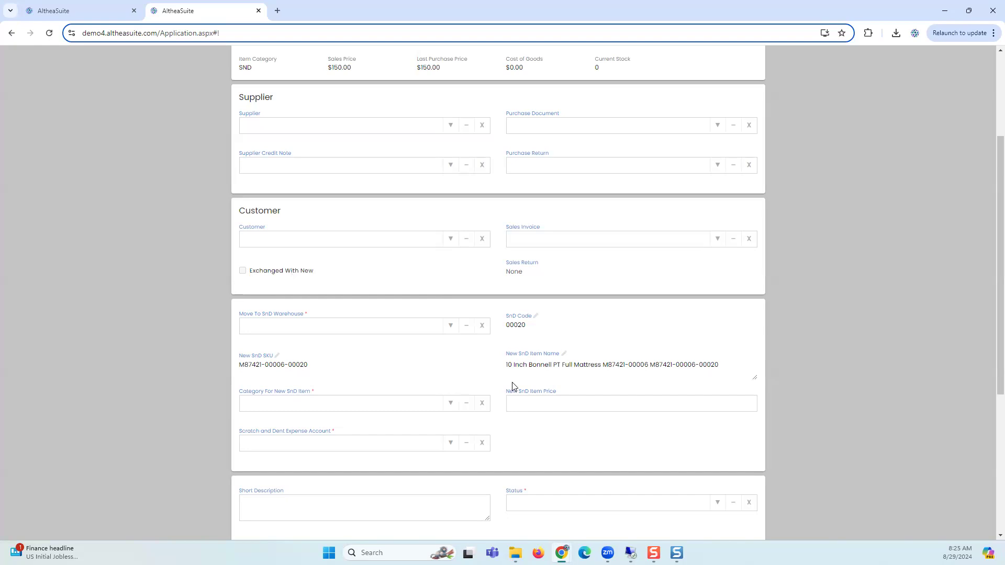
scroll(513, 386, up, 3)
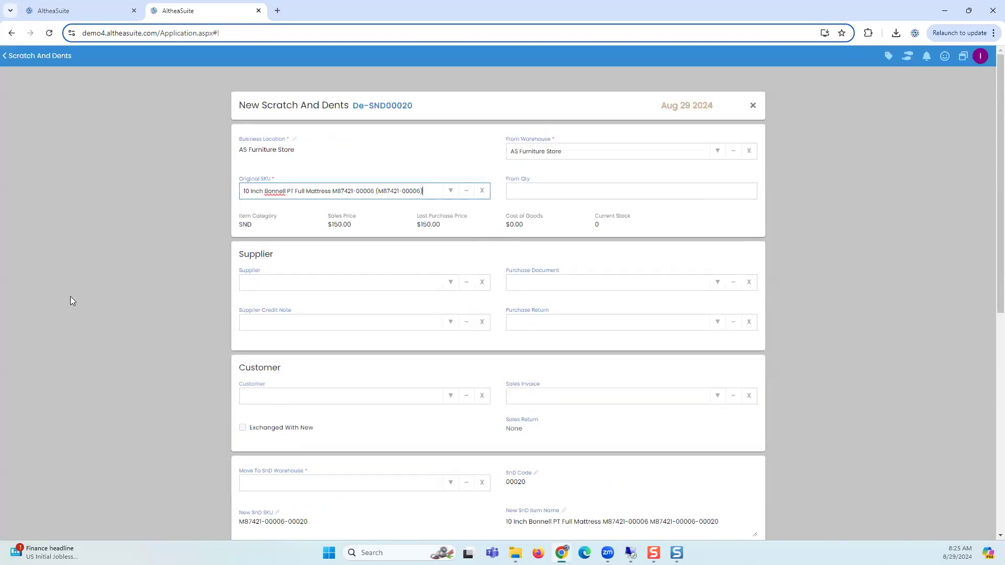
click(752, 107)
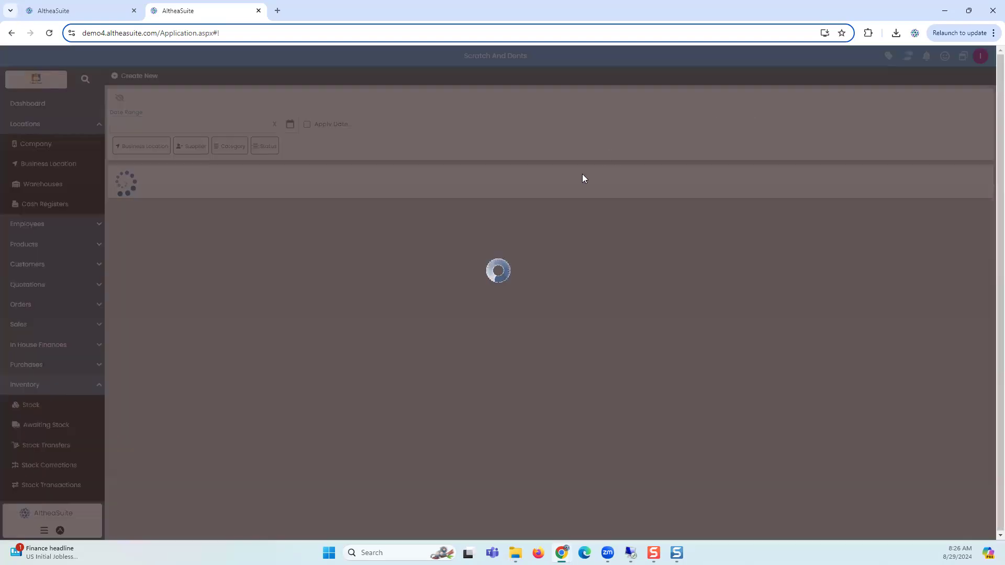